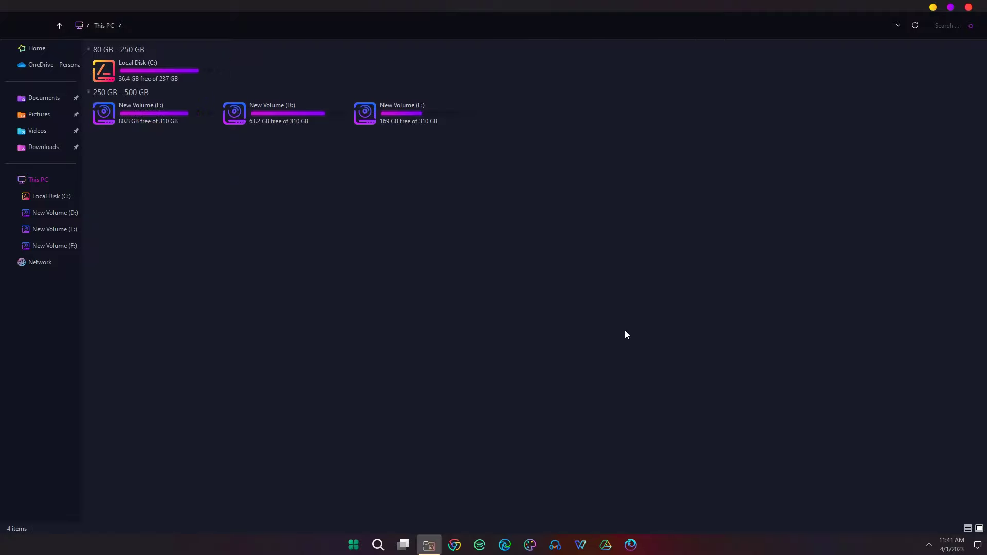
Group the drives in This PC by Percentage Full
right_click(606, 251)
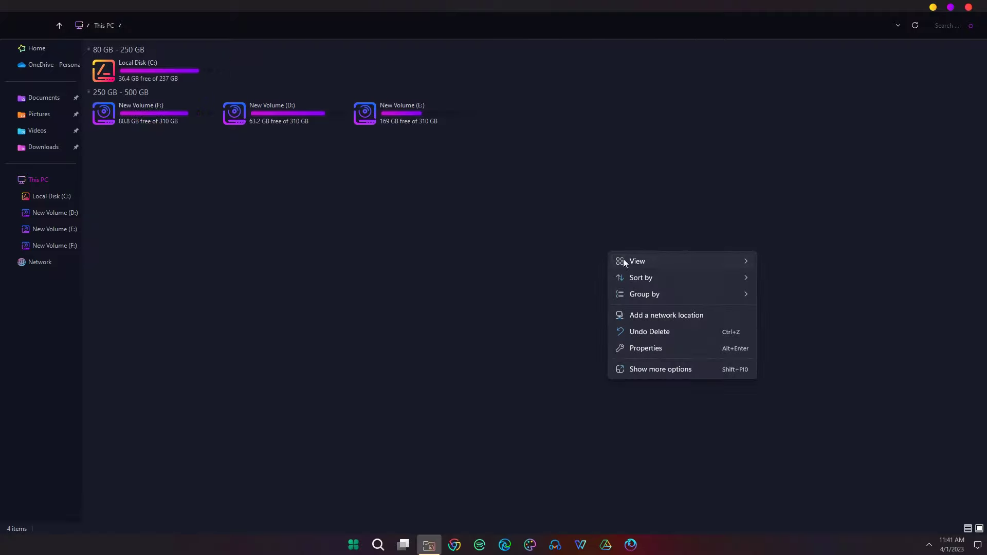
mouse_move(646, 295)
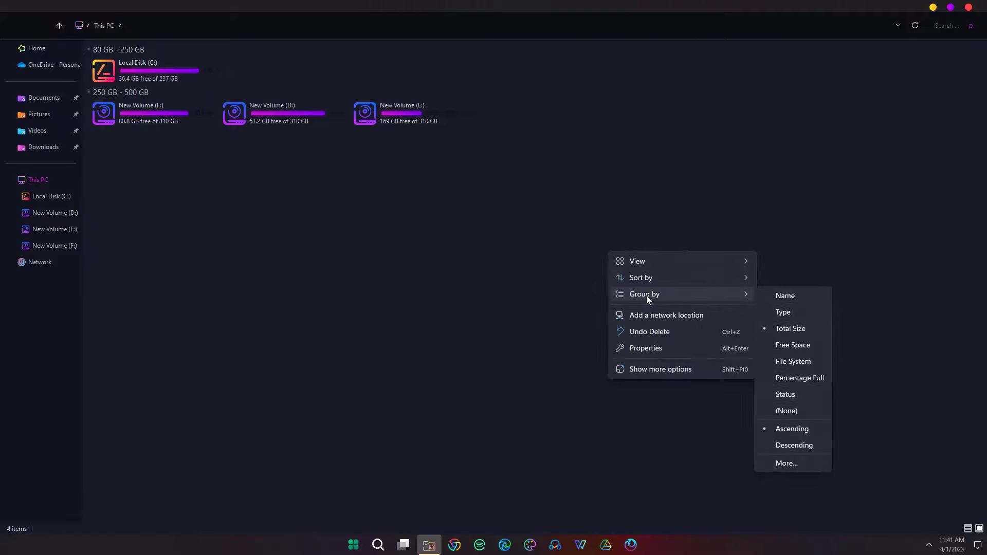
left_click(795, 379)
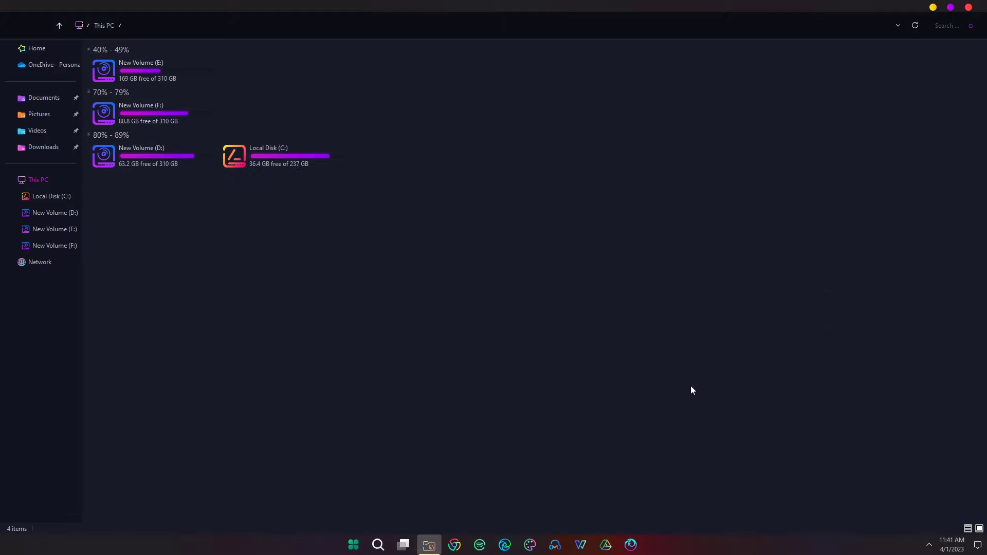
Group the drives in This PC by Type
right_click(683, 293)
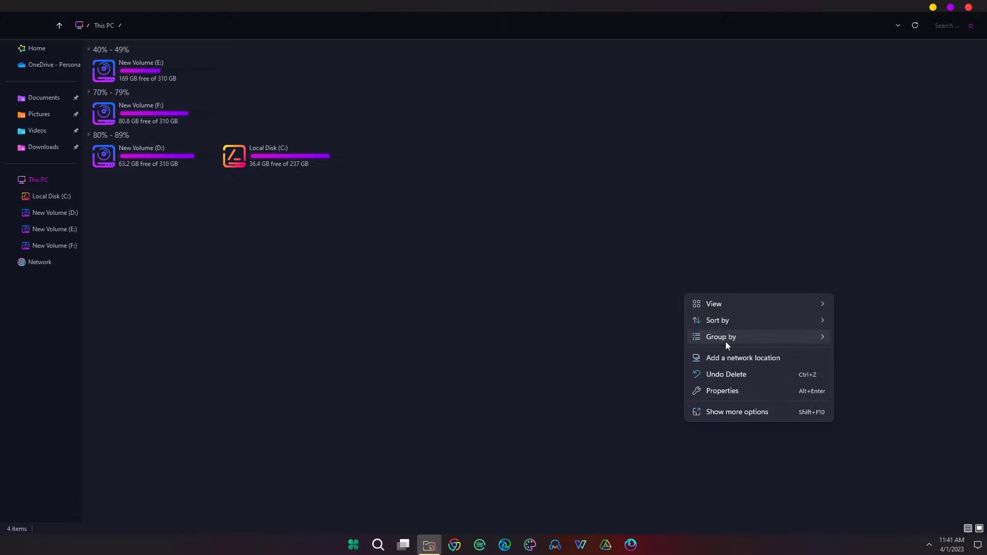
mouse_move(729, 343)
left_click(857, 355)
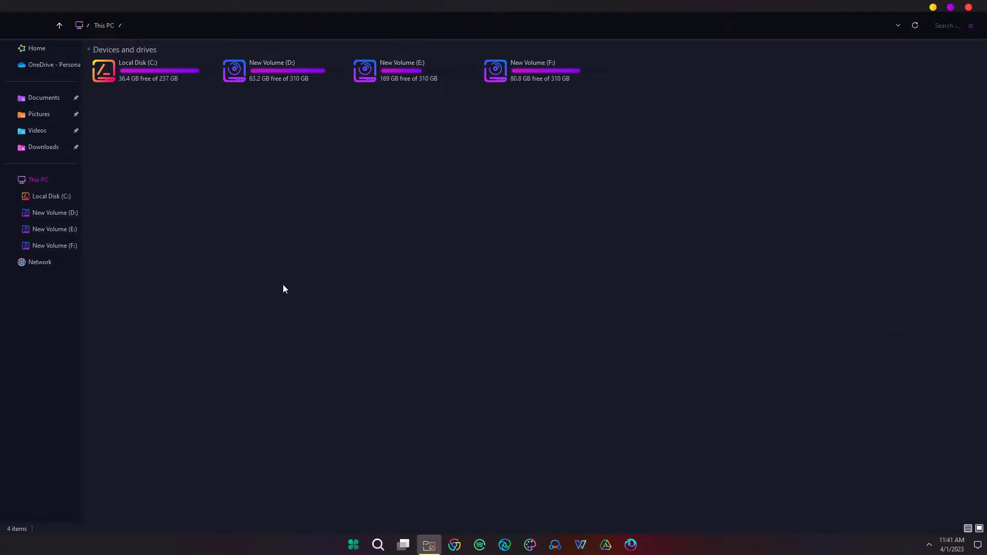
View the Documents folder with its address history and search field, and close the window
left_click(51, 101)
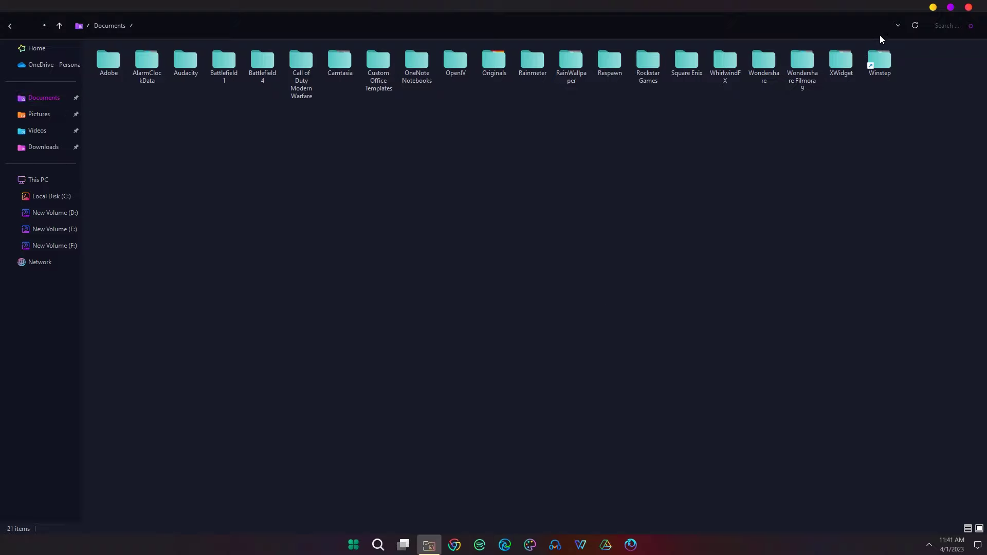
left_click(896, 20)
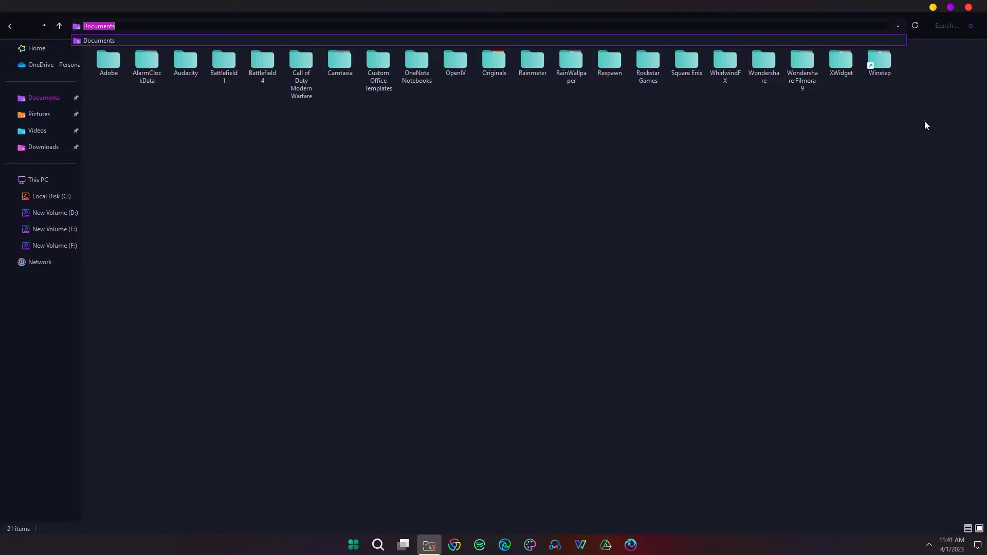
left_click(947, 27)
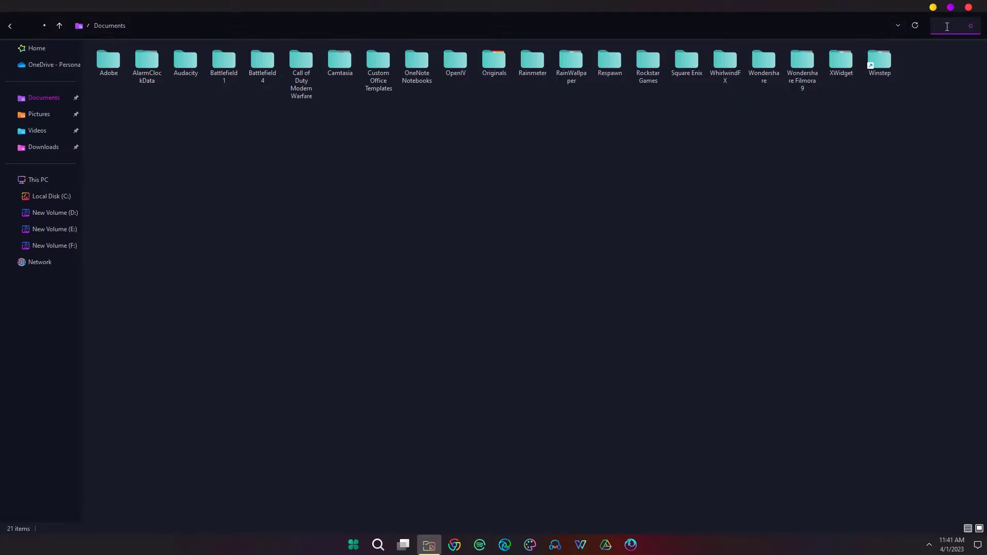
left_click(934, 133)
left_click(968, 8)
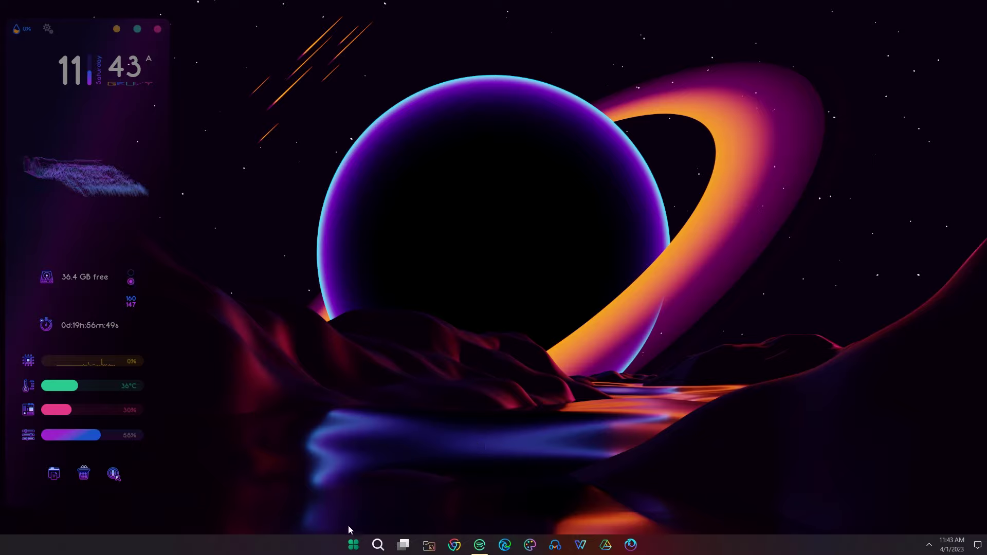
In the Start button's taskbar properties, try Segments and turn it back off, enable Dynamic transparency, and close the configuration
right_click(358, 543)
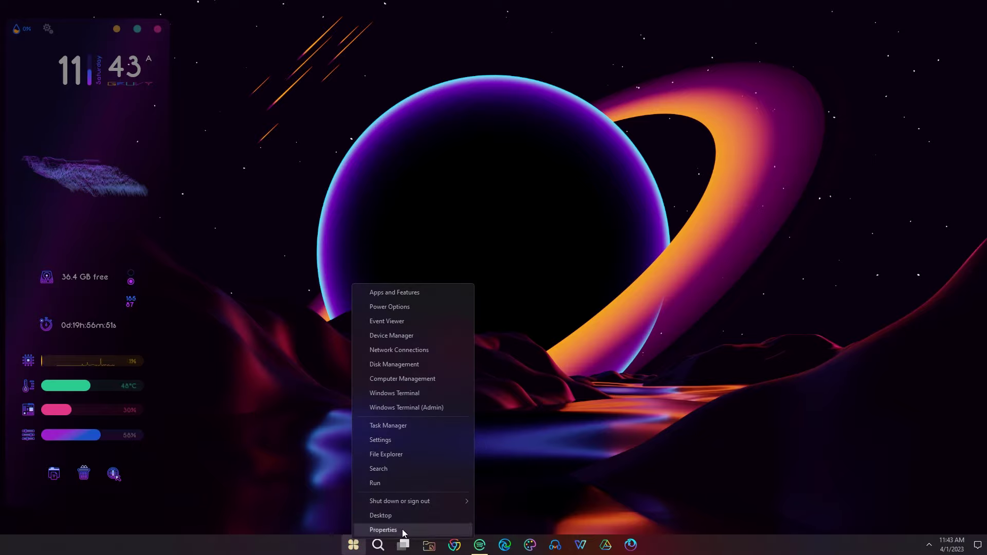
left_click(383, 530)
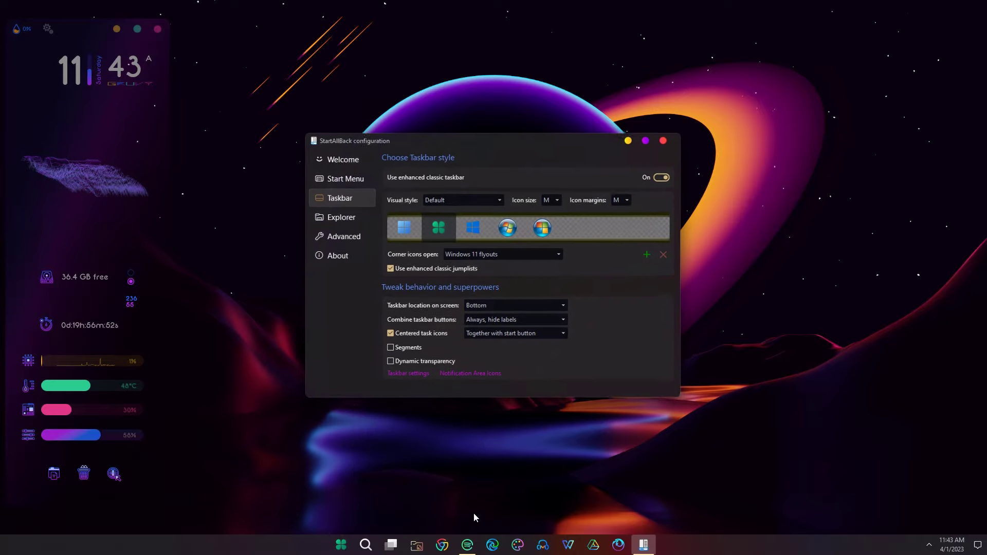
left_click(390, 349)
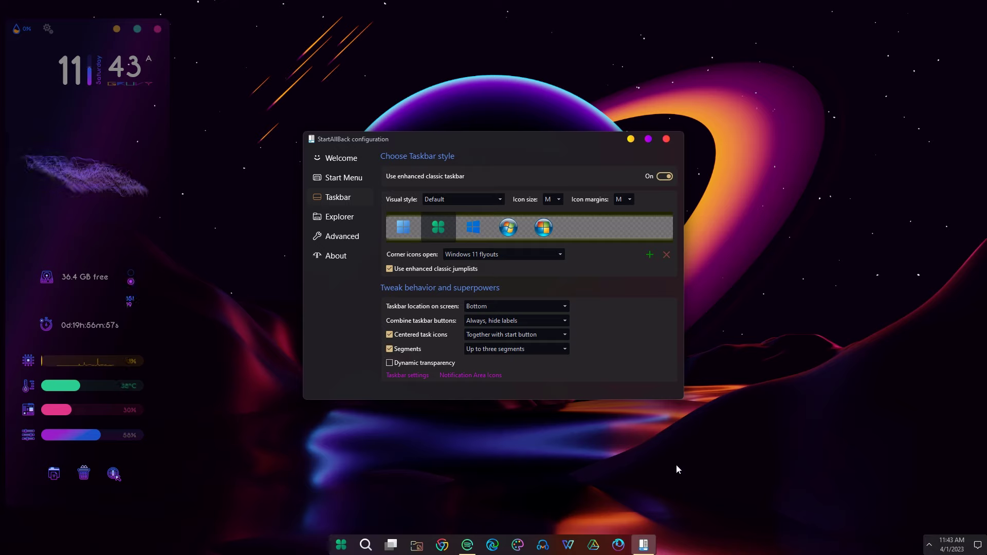
left_click(390, 349)
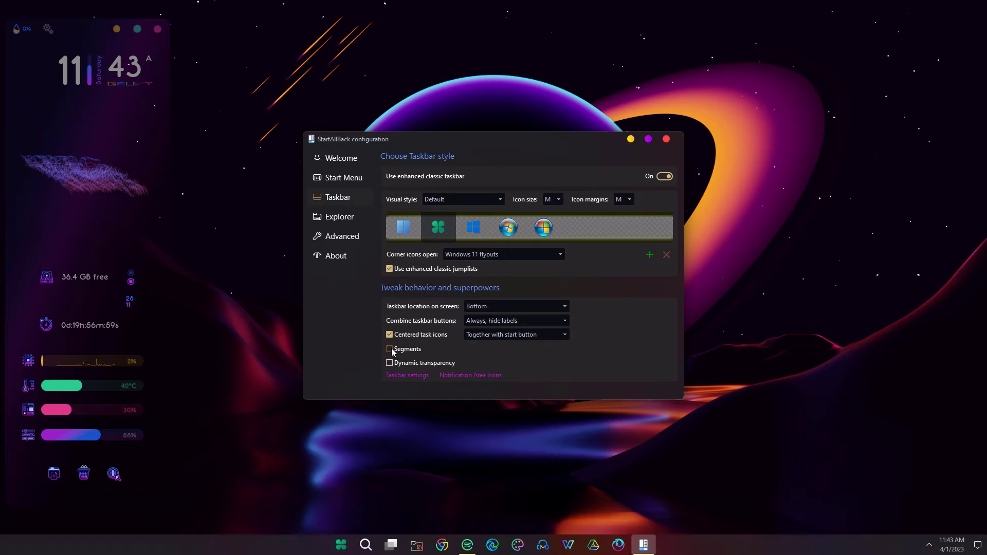
left_click(389, 365)
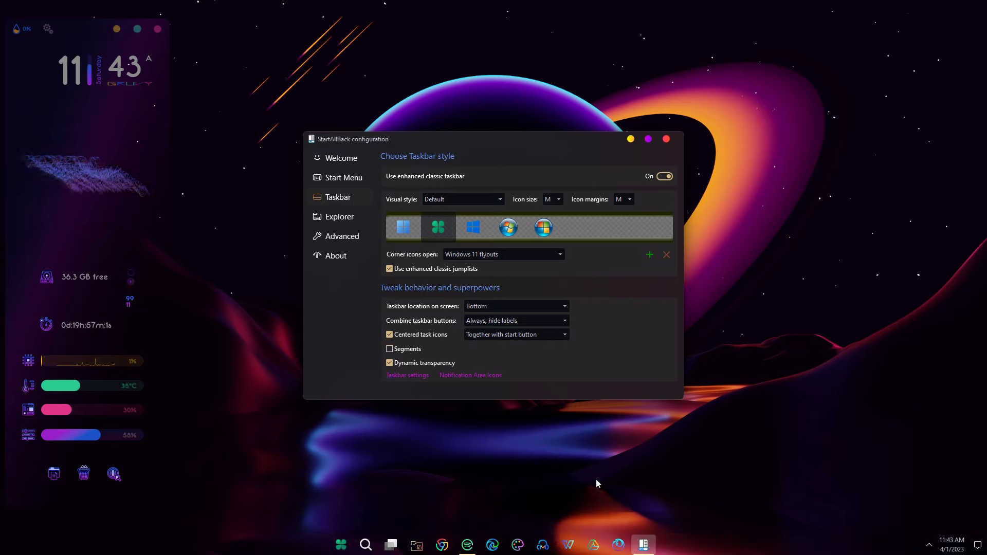
left_click(667, 140)
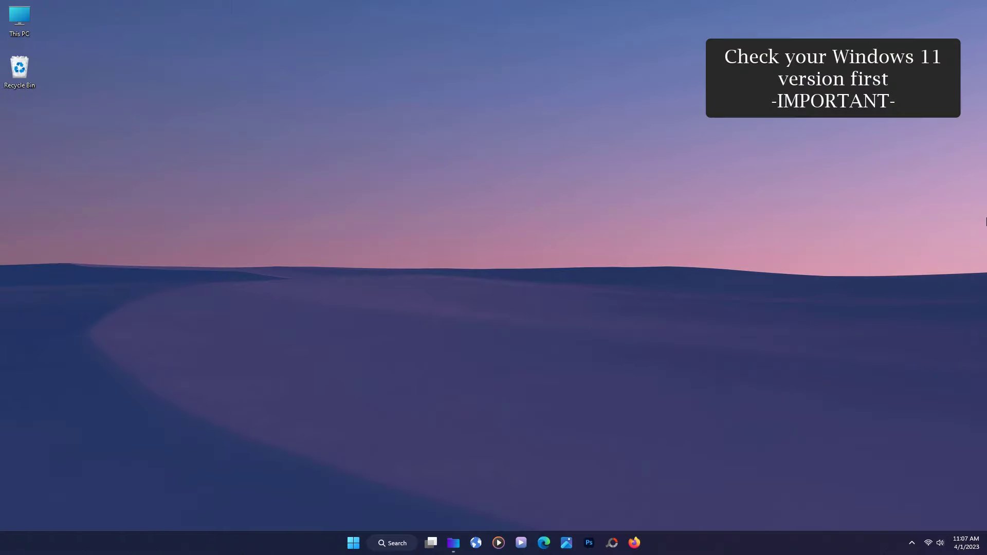
Check the installed Windows version by running winver from the Run dialog, and close the version information
left_click(400, 546)
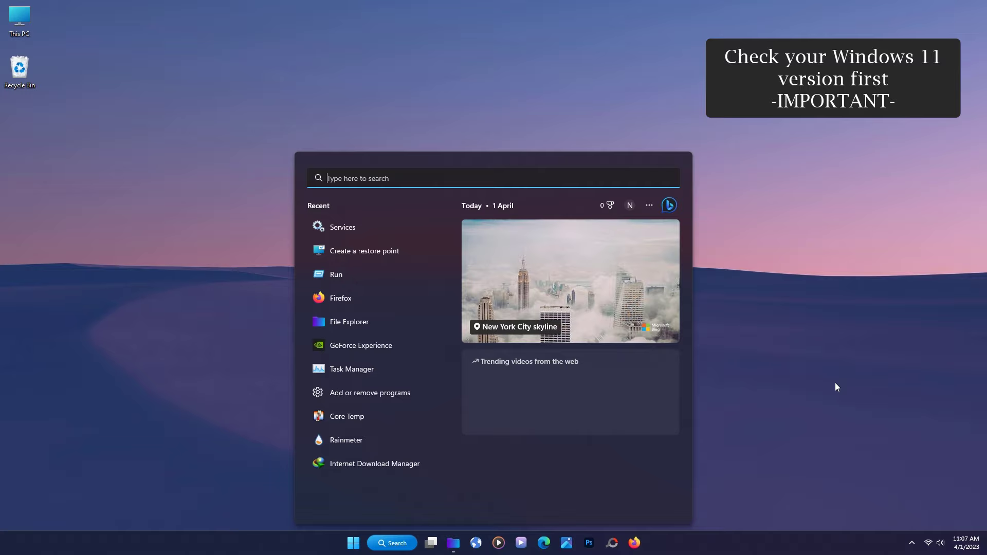
type("run")
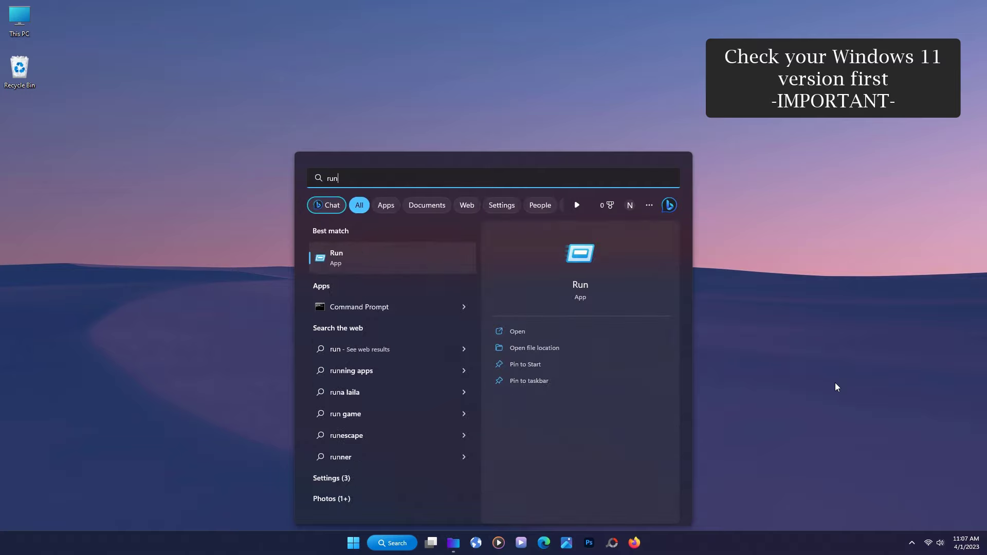
left_click(453, 265)
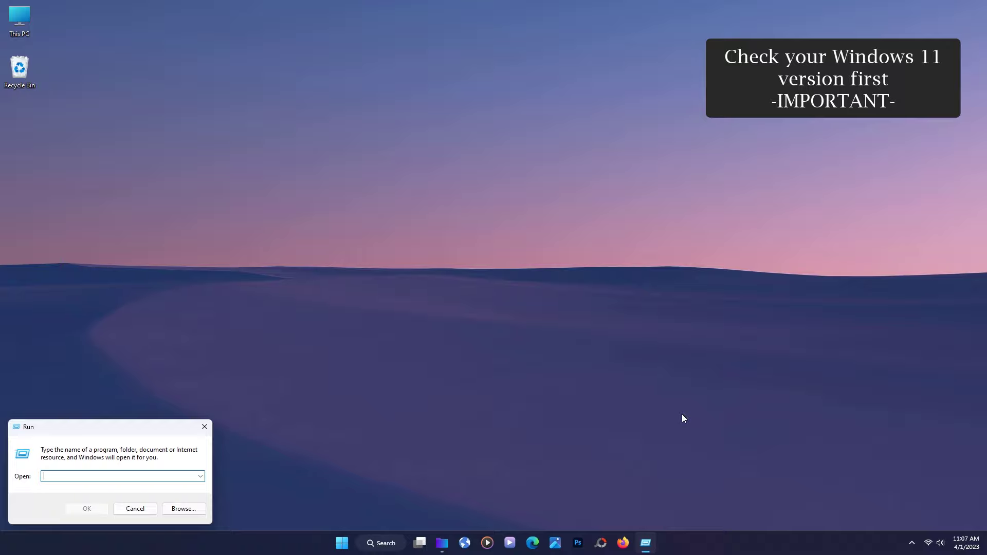
type("win")
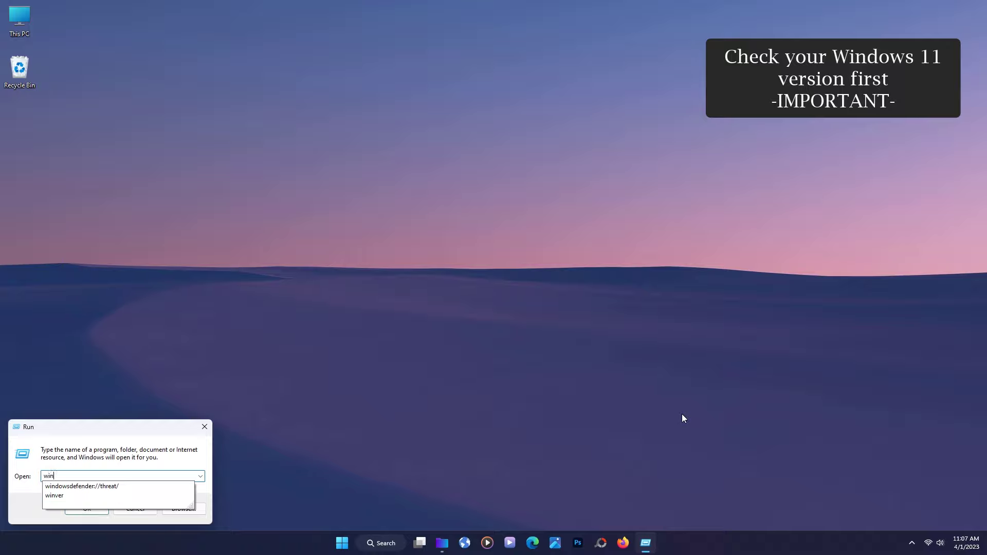
type("ver")
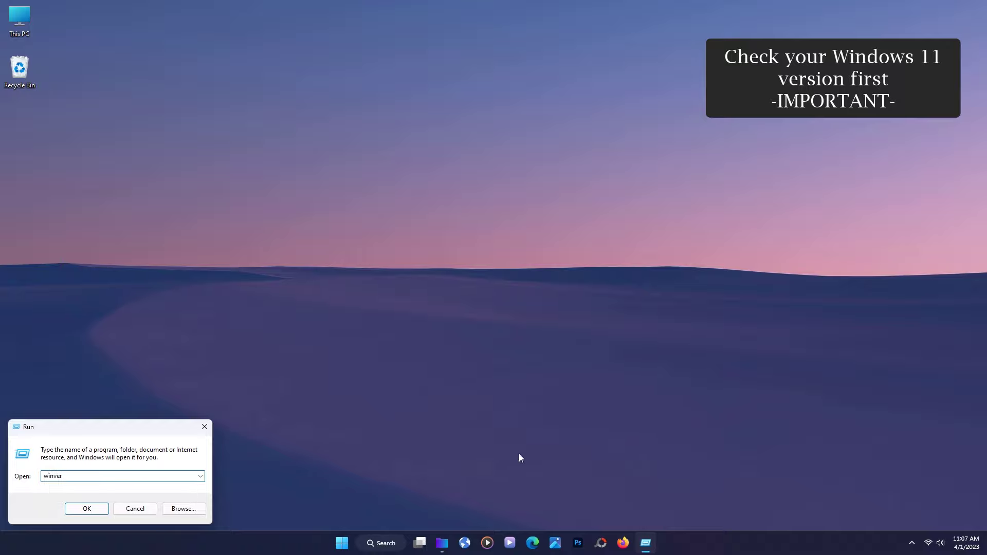
left_click(92, 509)
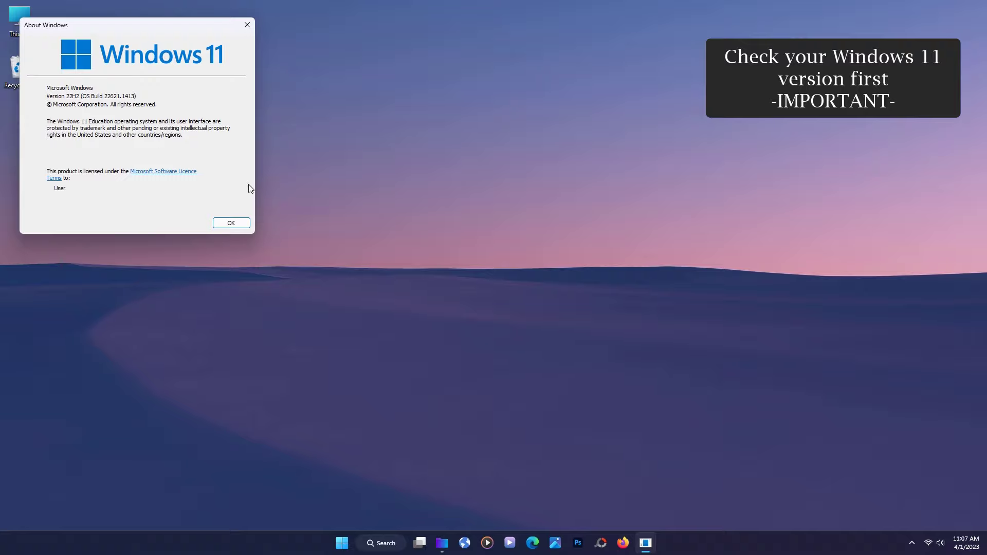
left_click(231, 223)
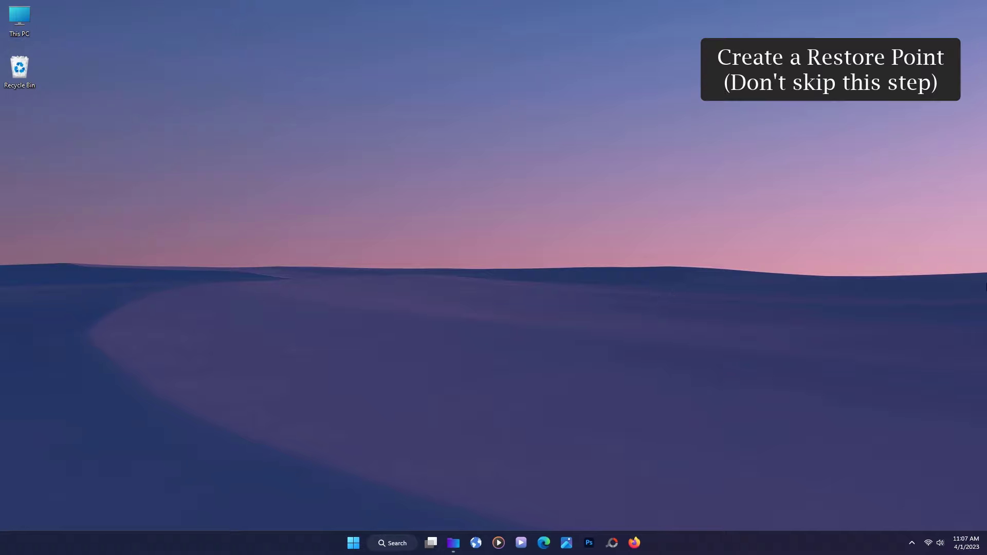
Search Windows for "restore" and open the Create a restore point settings
left_click(393, 543)
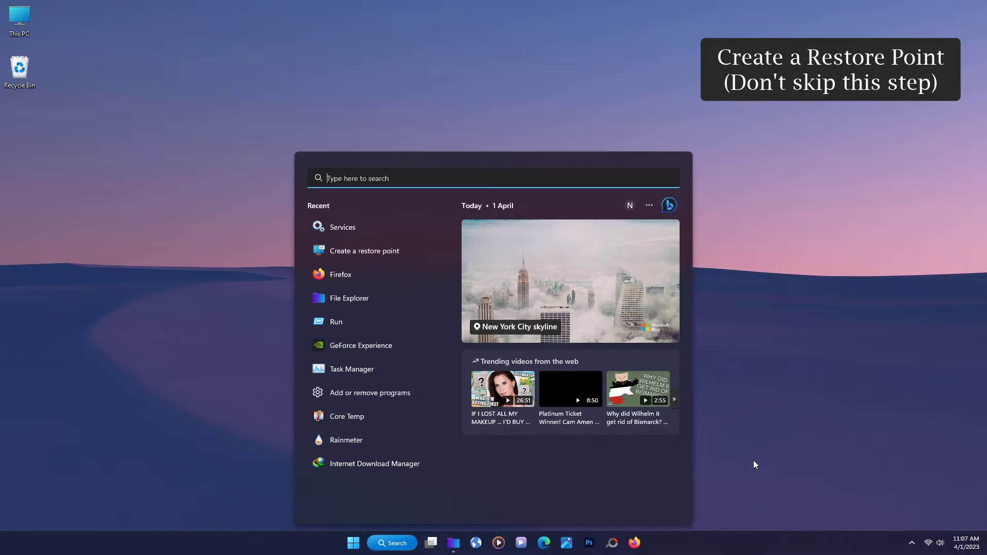
type("res")
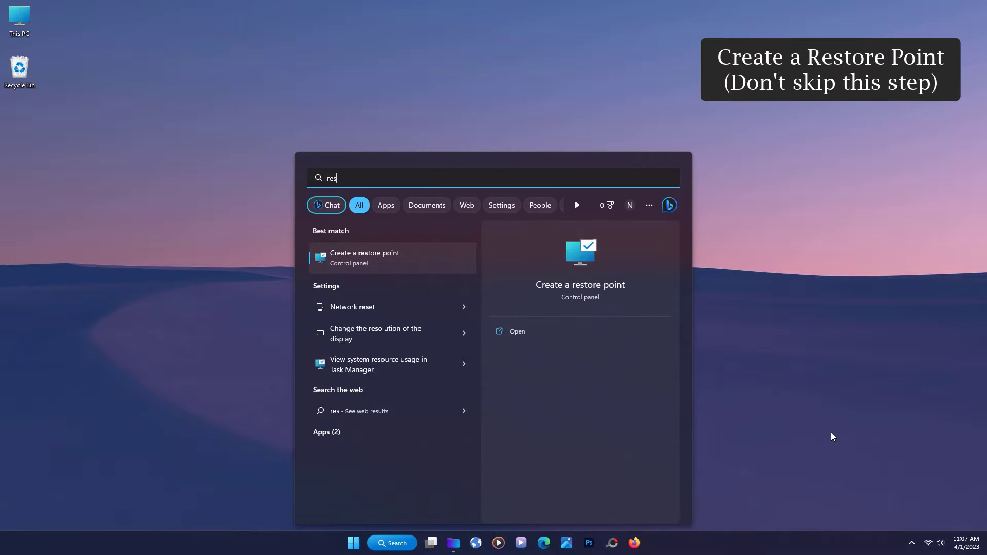
type("tore")
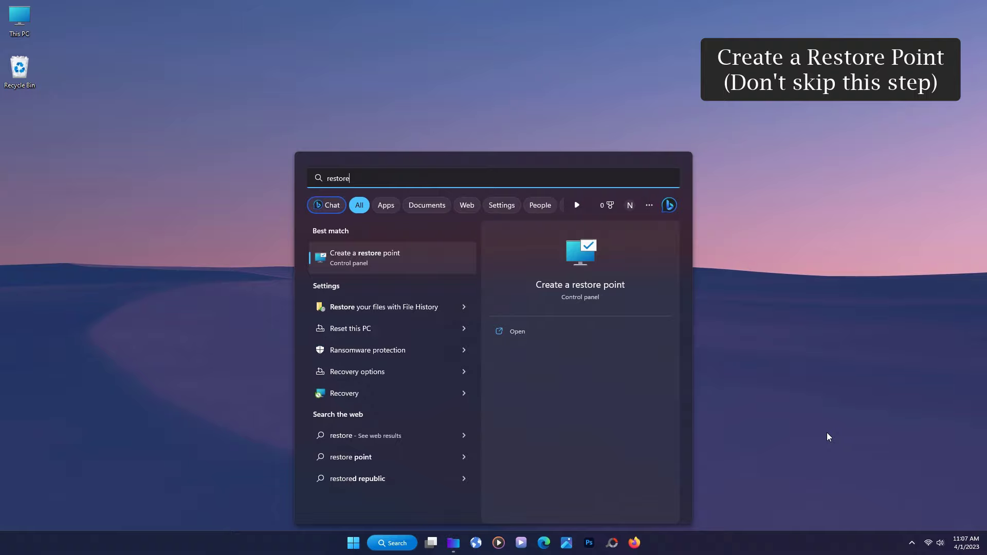
left_click(381, 254)
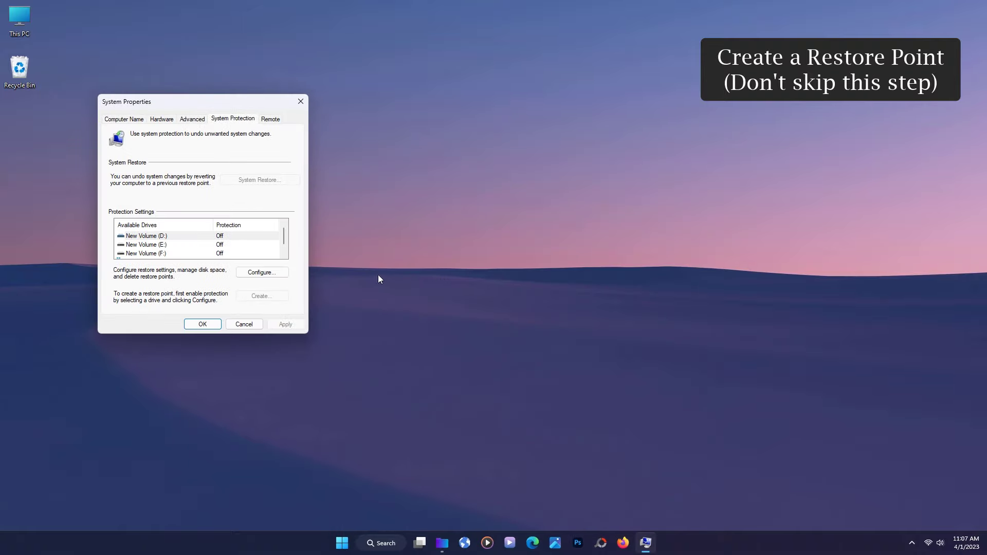
Turn on system protection for Local Disk (C:) and apply the setting
scroll(283, 244, "down", 1)
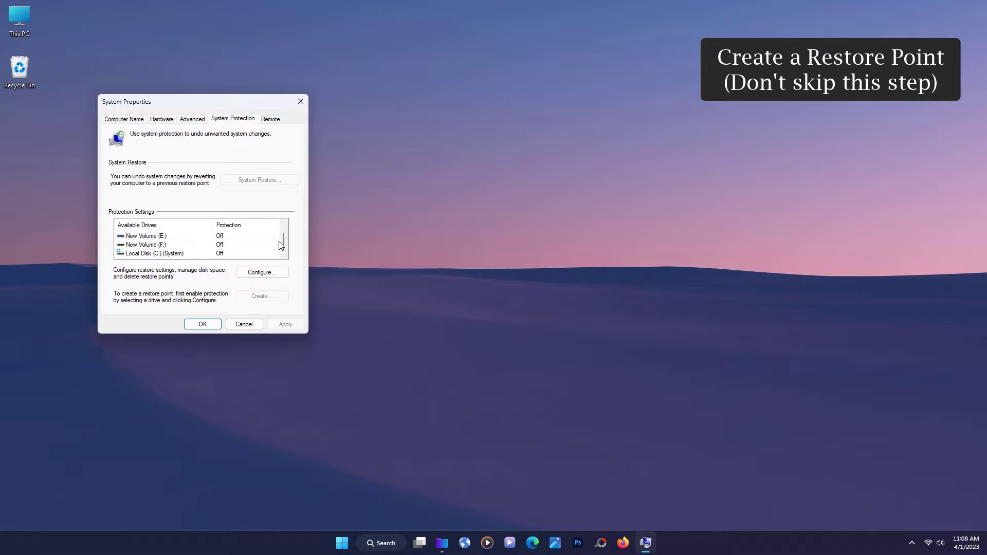
left_click(222, 255)
left_click(282, 273)
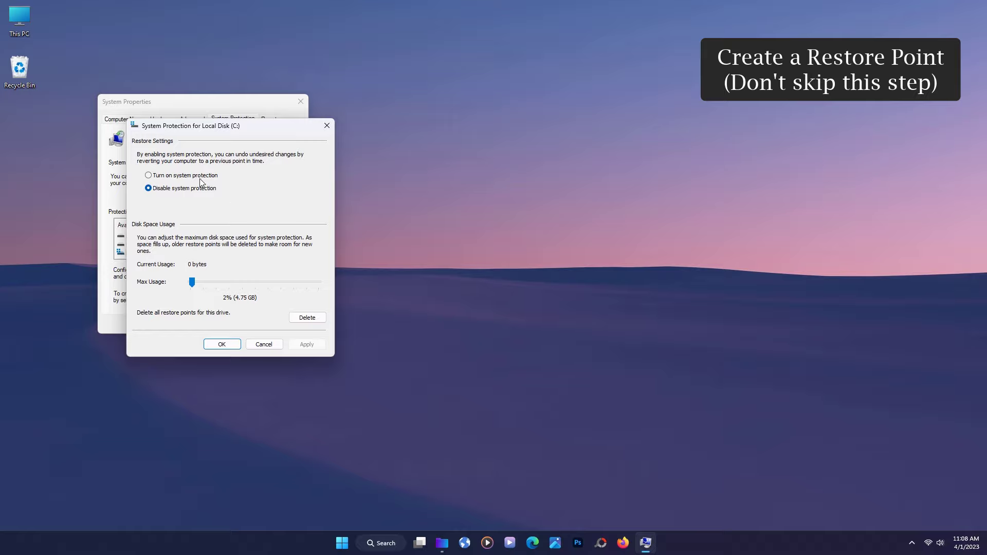
left_click(200, 176)
left_click(323, 344)
left_click(222, 346)
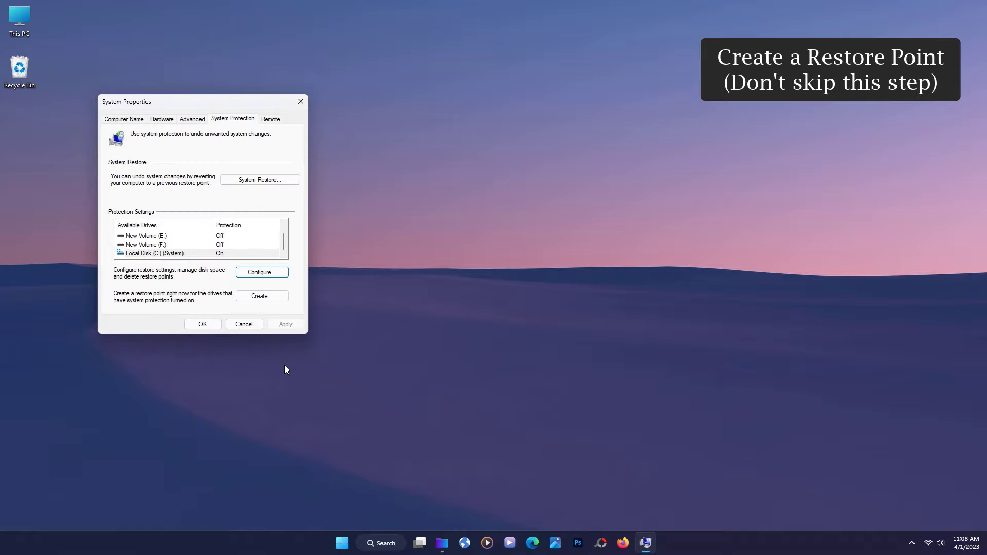
Create a restore point described as "New Backup" and close System Properties
left_click(262, 296)
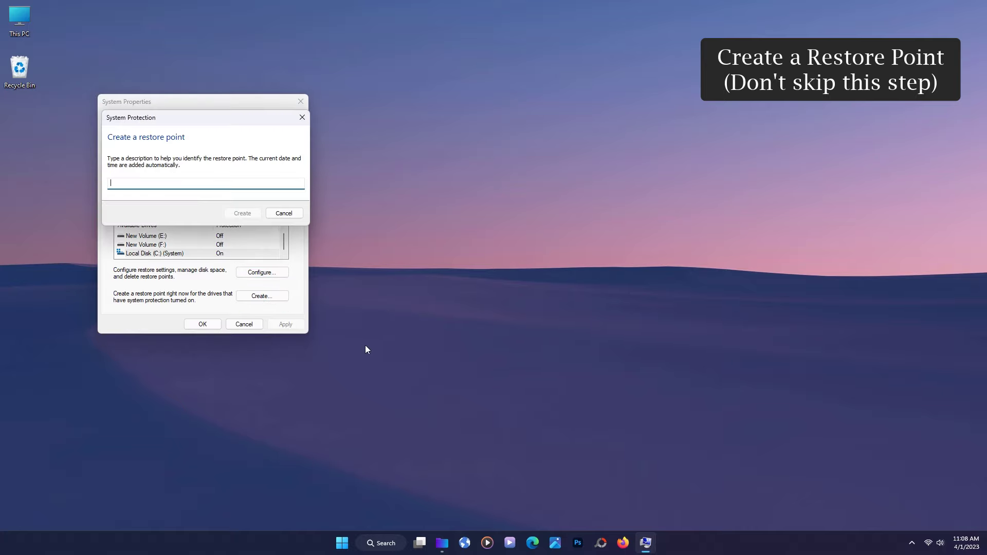
type("New Backup")
left_click(243, 212)
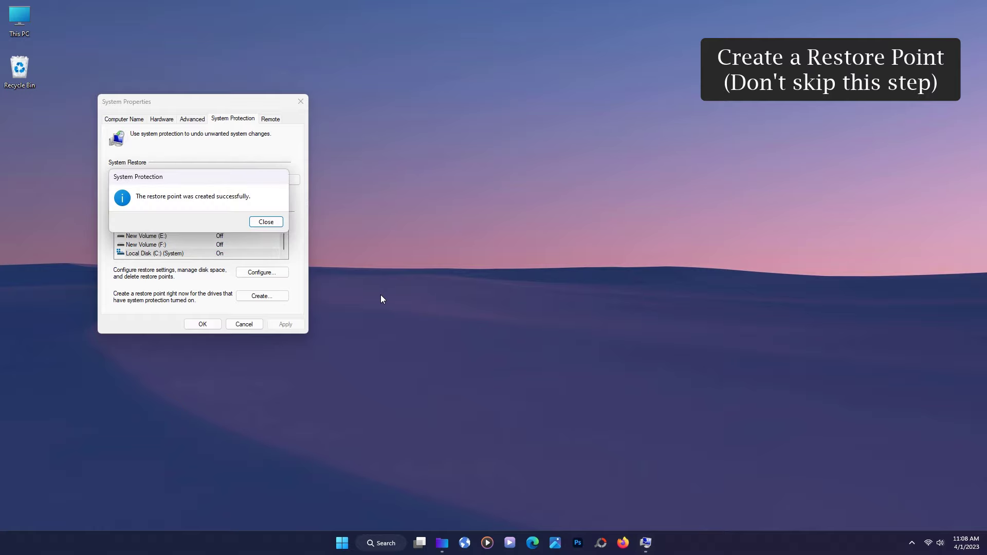
left_click(274, 222)
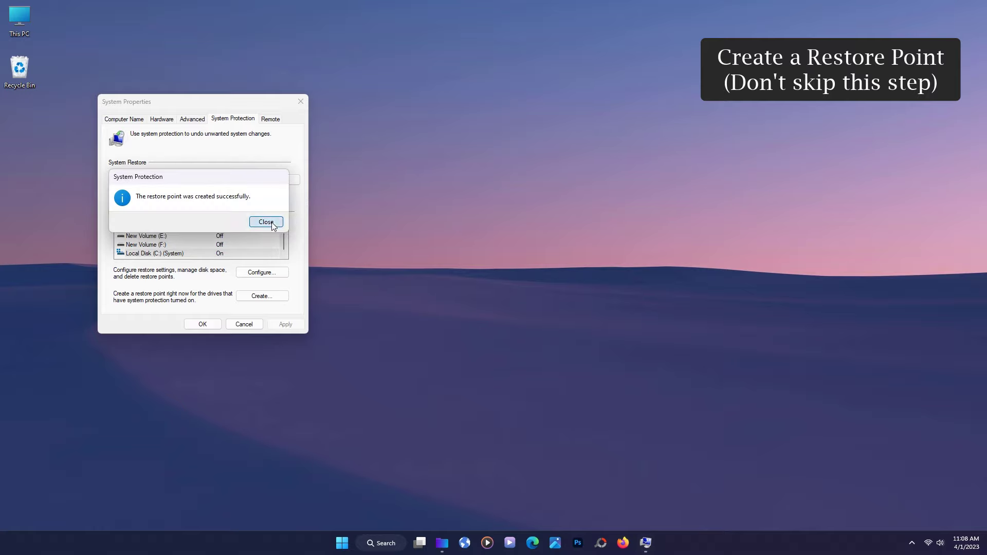
left_click(213, 327)
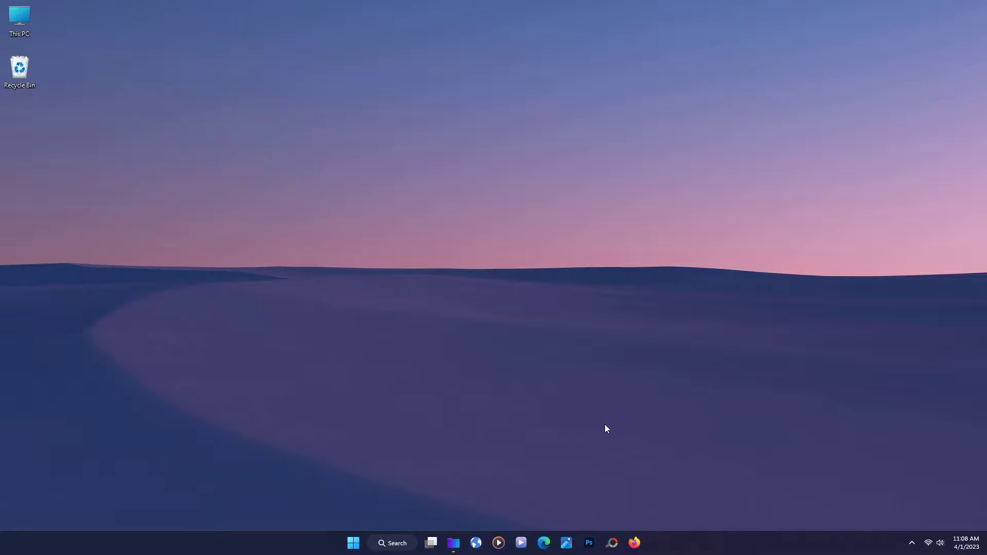
Open the Downloads folder and select the five theme, icon and installer files under Later this week
left_click(452, 543)
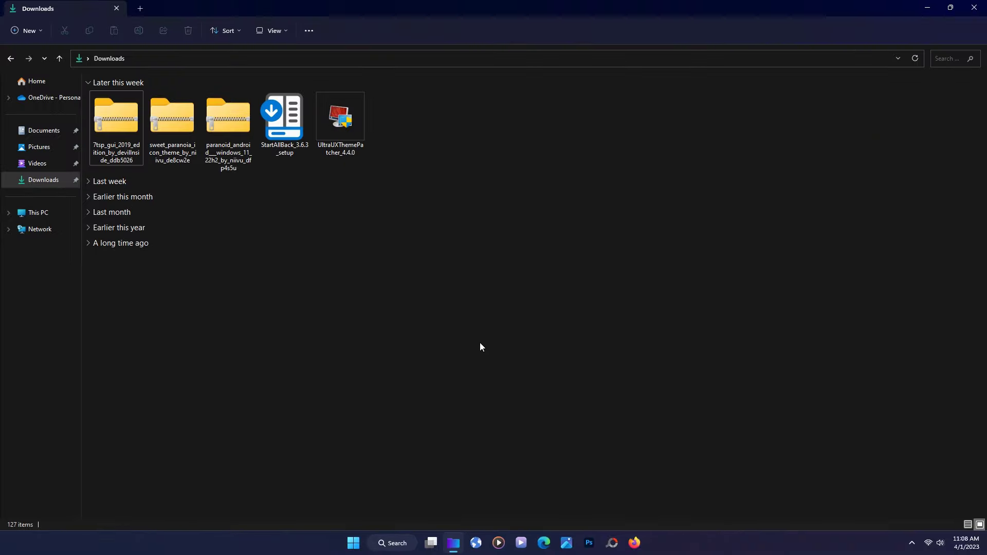
left_click_drag(447, 121, 107, 112)
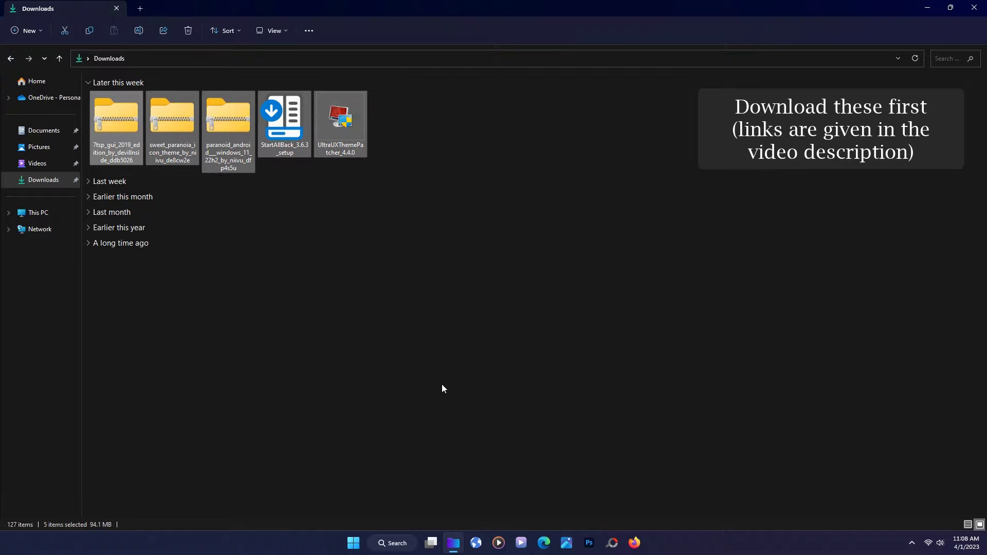
Launch the UltraUXThemePatcher_4.4.0 installer with administrator permission and close the Downloads window
left_click(452, 357)
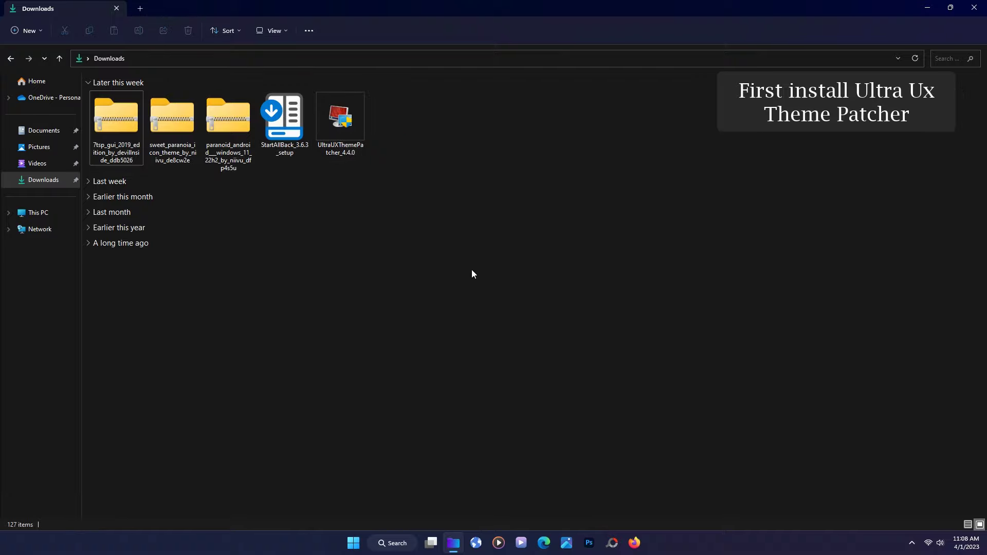
double_click(340, 121)
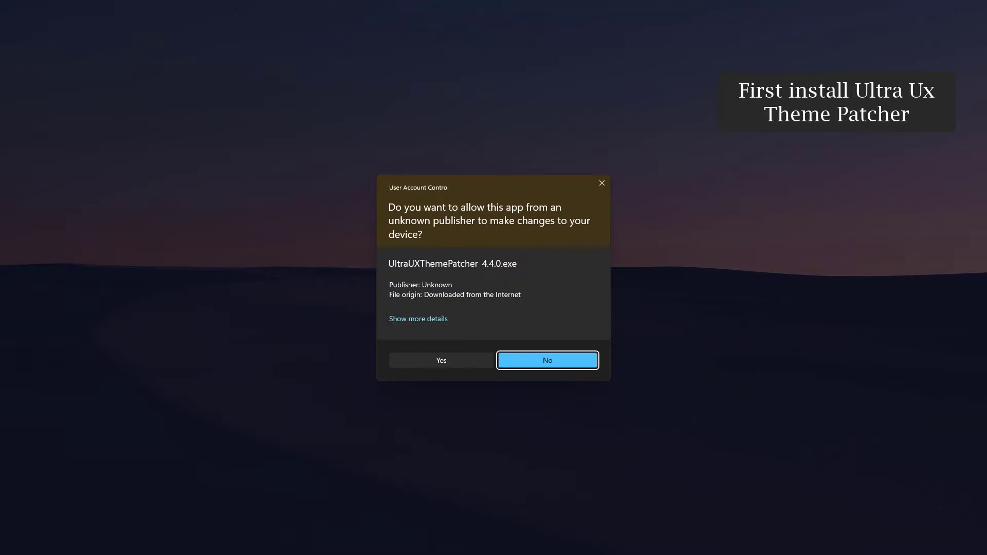
left_click(443, 362)
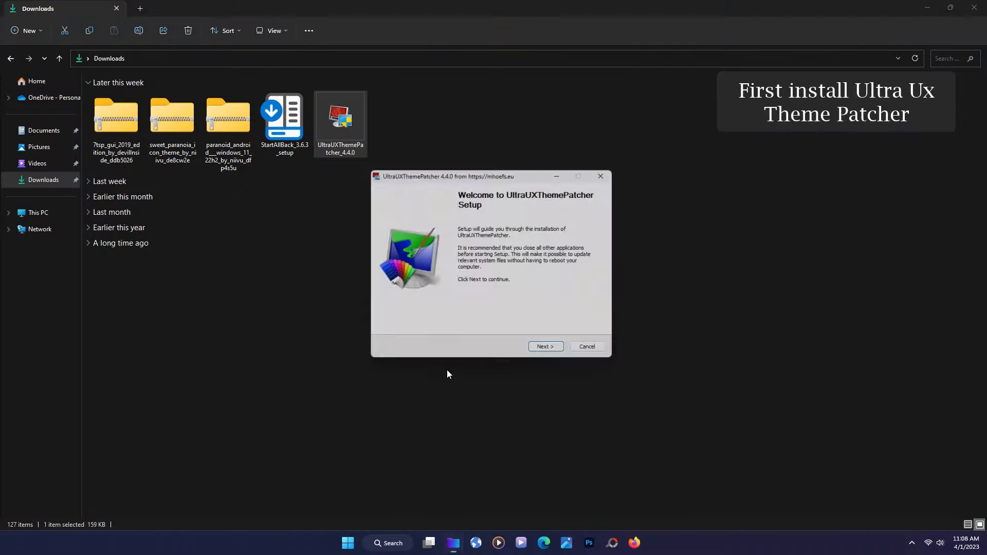
left_click(974, 7)
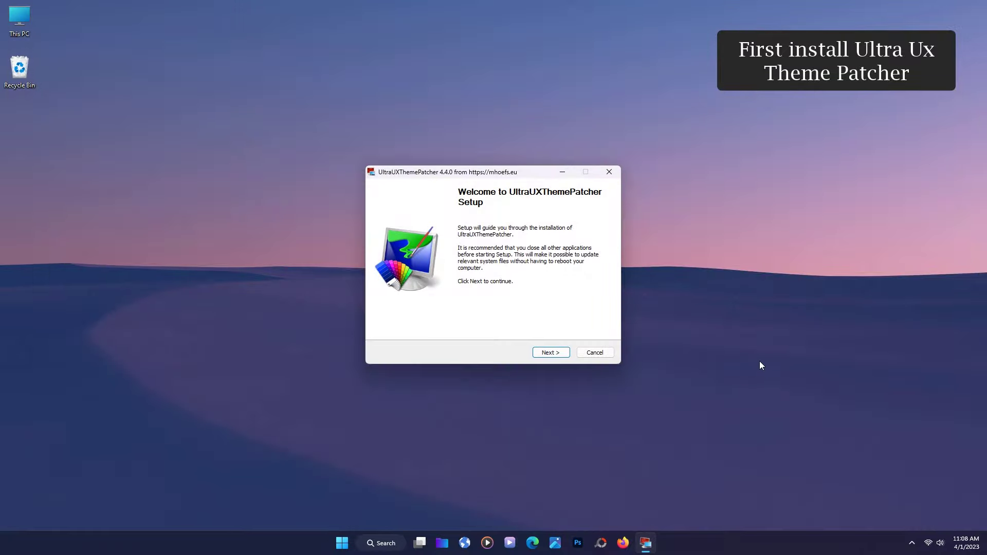
Accept both license agreement pages and install UltraUXThemePatcher to patch the system files
left_click(563, 360)
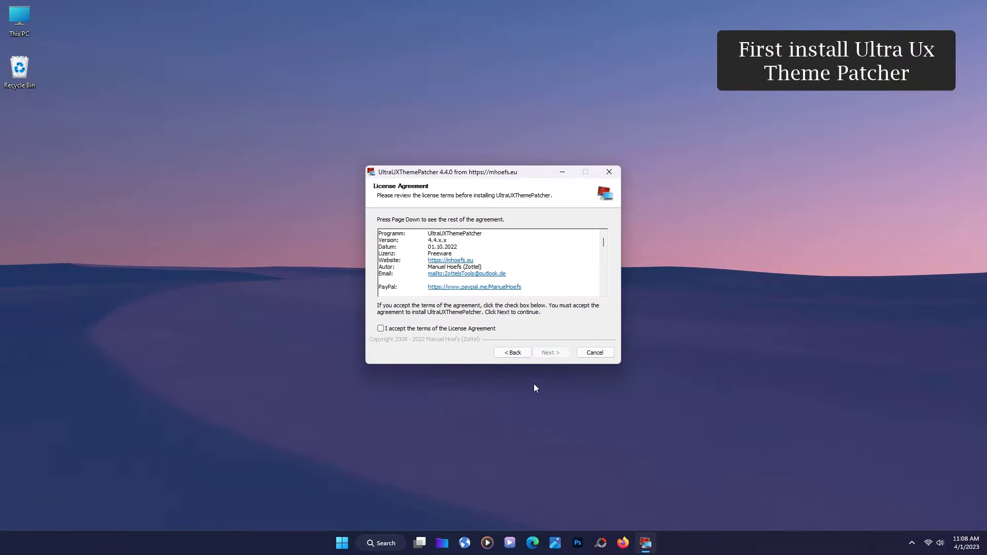
left_click(381, 329)
left_click(552, 355)
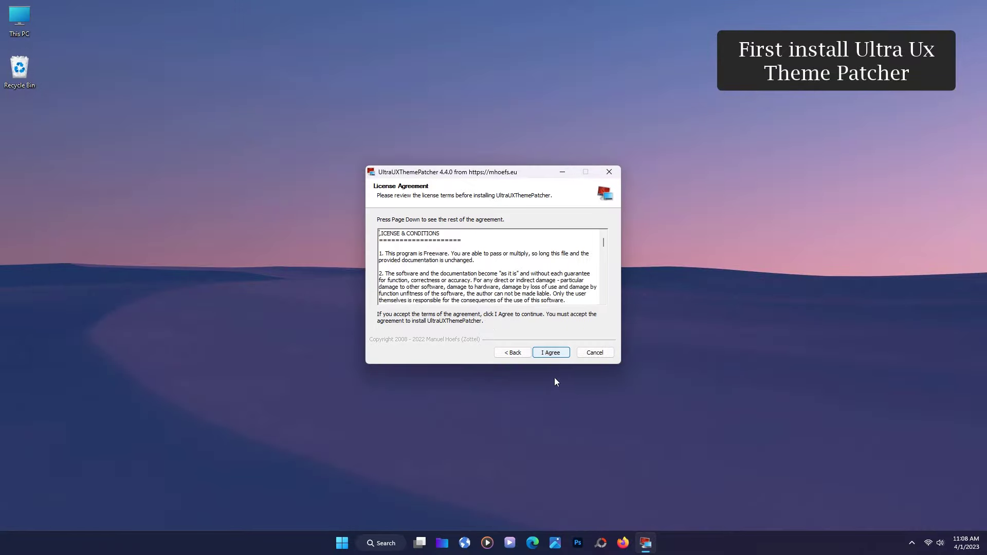
left_click(560, 357)
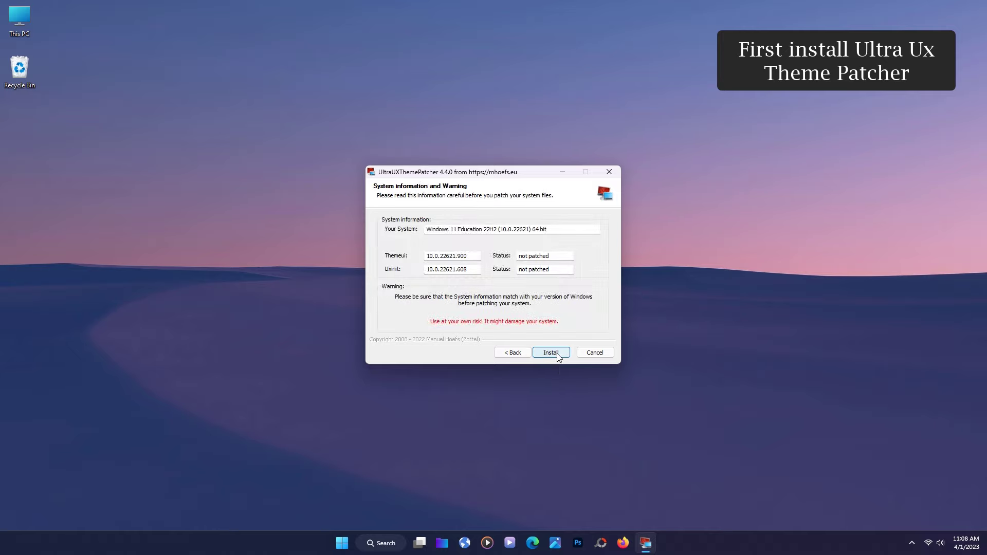
left_click(560, 356)
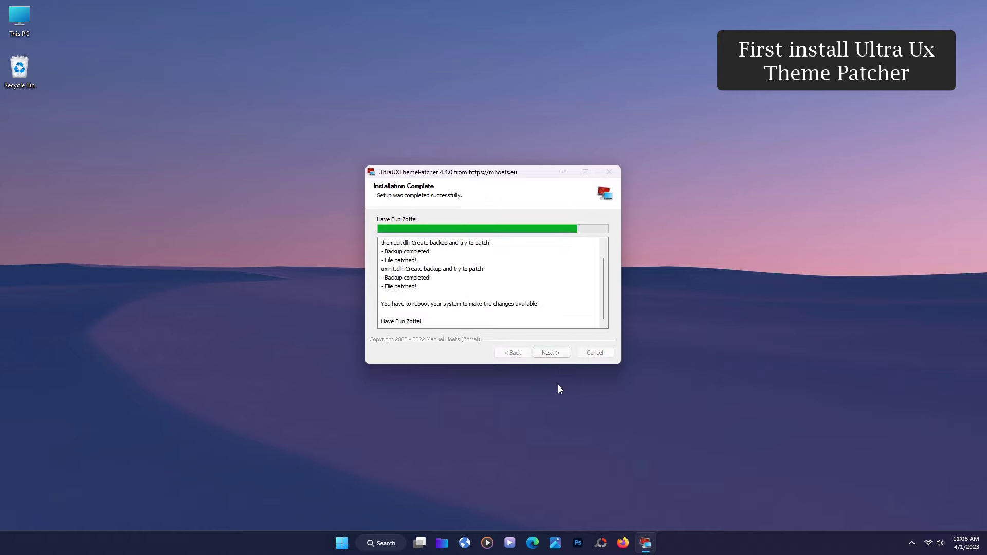
Finish the UltraUXThemePatcher setup past the donation page with the Reboot now option
left_click(562, 355)
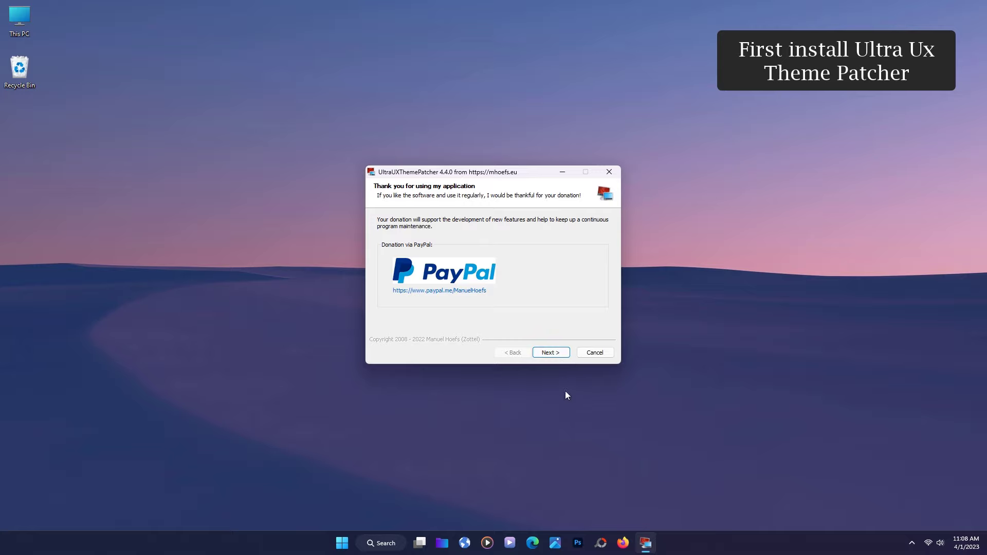
left_click(562, 352)
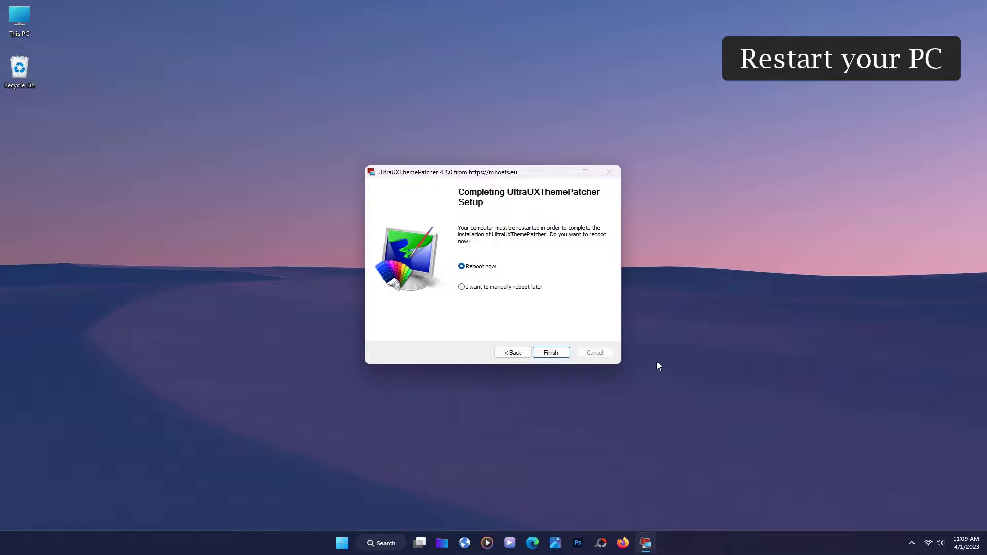
left_click(551, 353)
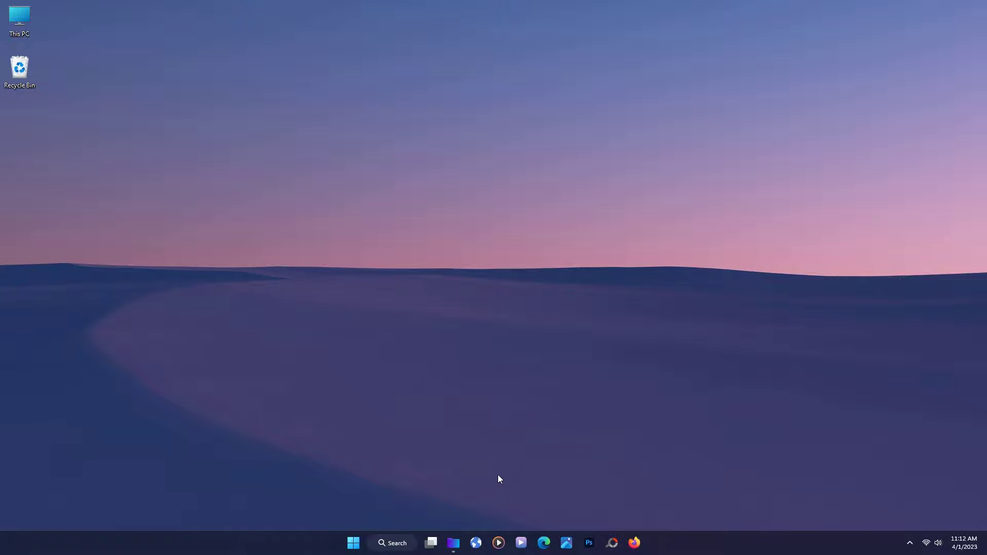
Extract the paranoid_android theme archive in Downloads into a folder of the same name with 7-Zip
left_click(454, 543)
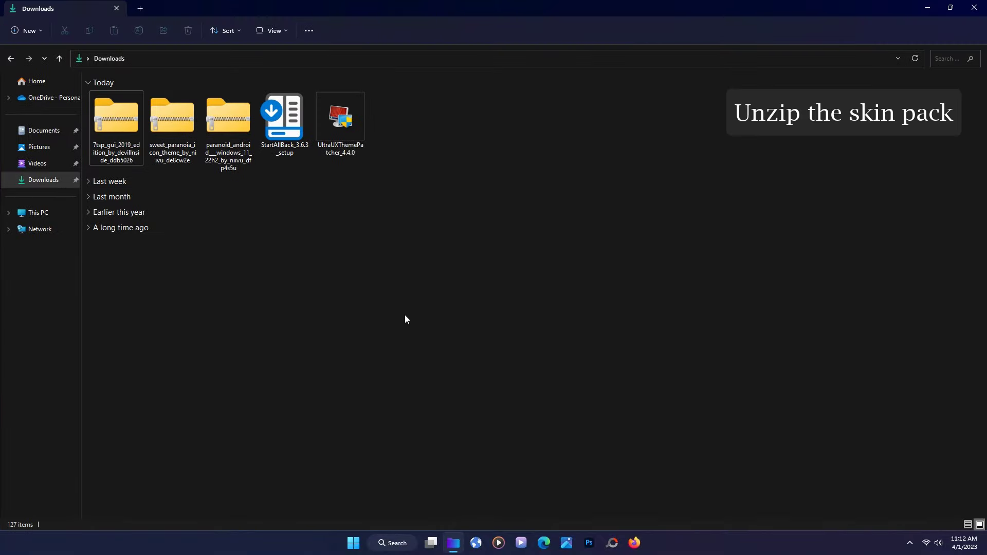
left_click(227, 124)
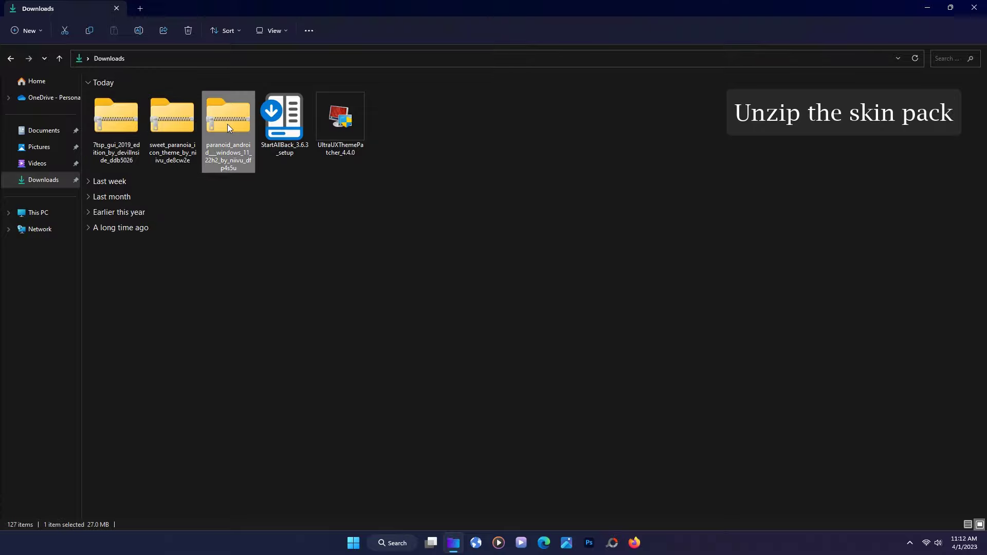
right_click(228, 127)
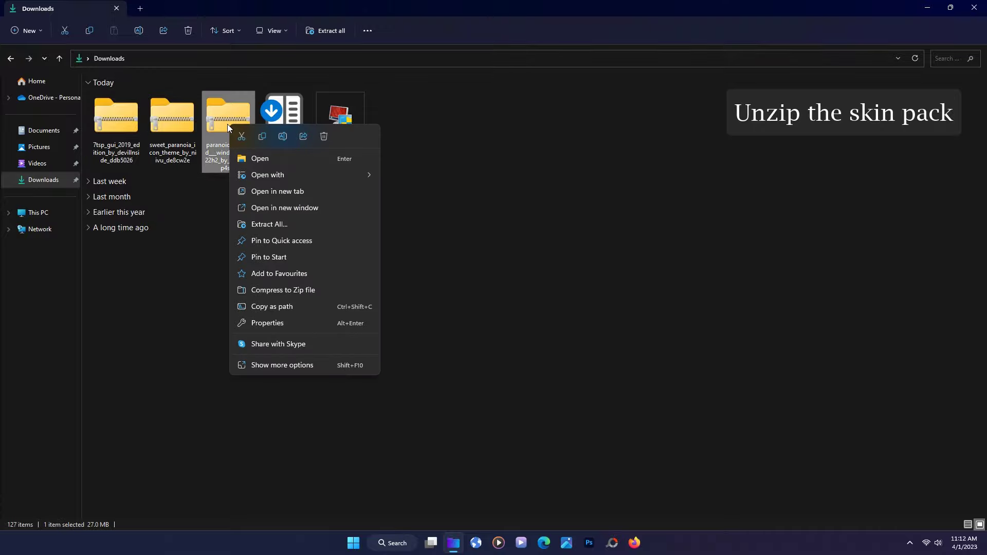
left_click(298, 365)
mouse_move(438, 123)
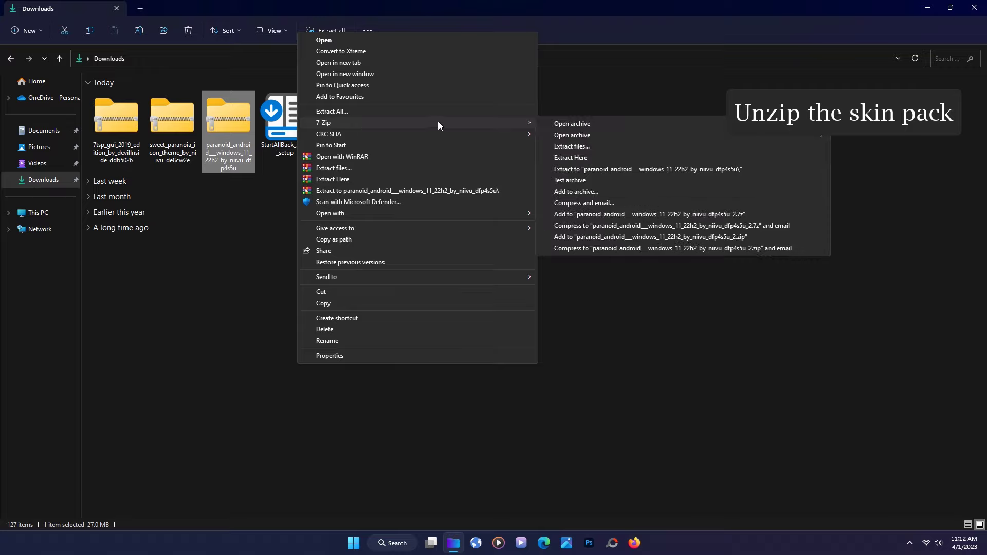
left_click(616, 169)
left_click(576, 392)
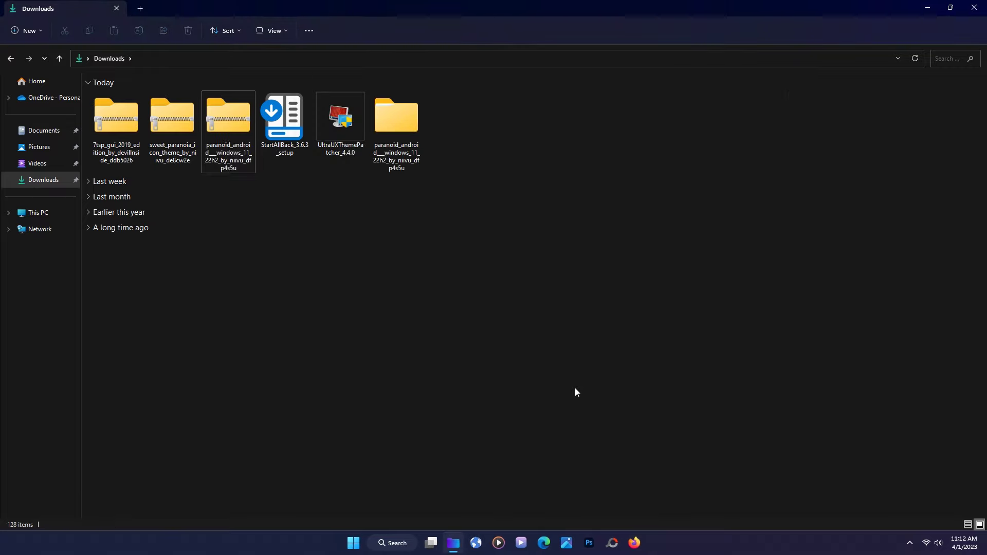
Copy all files from the Windows 11 22H2 Themes folder inside the extracted Paranoid Android pack
double_click(401, 134)
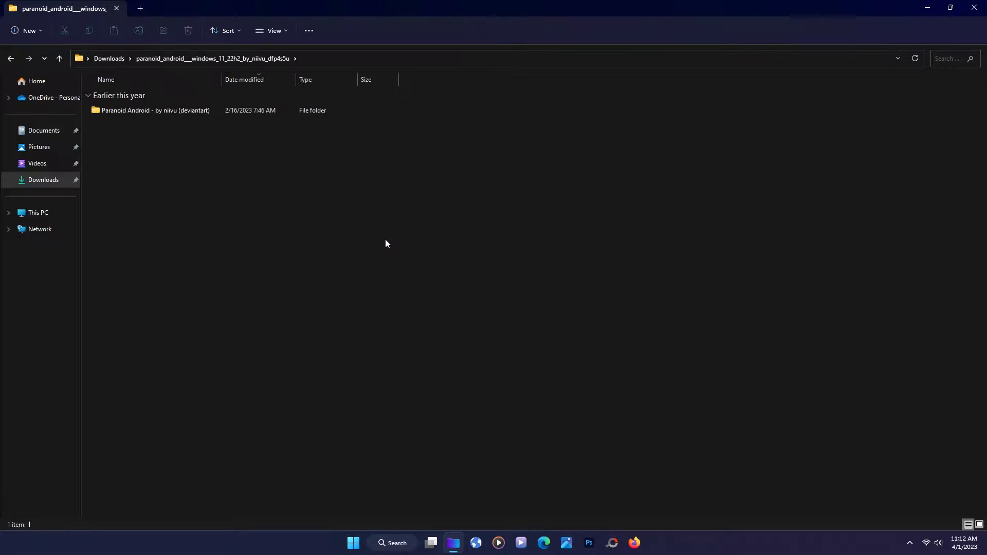
double_click(178, 111)
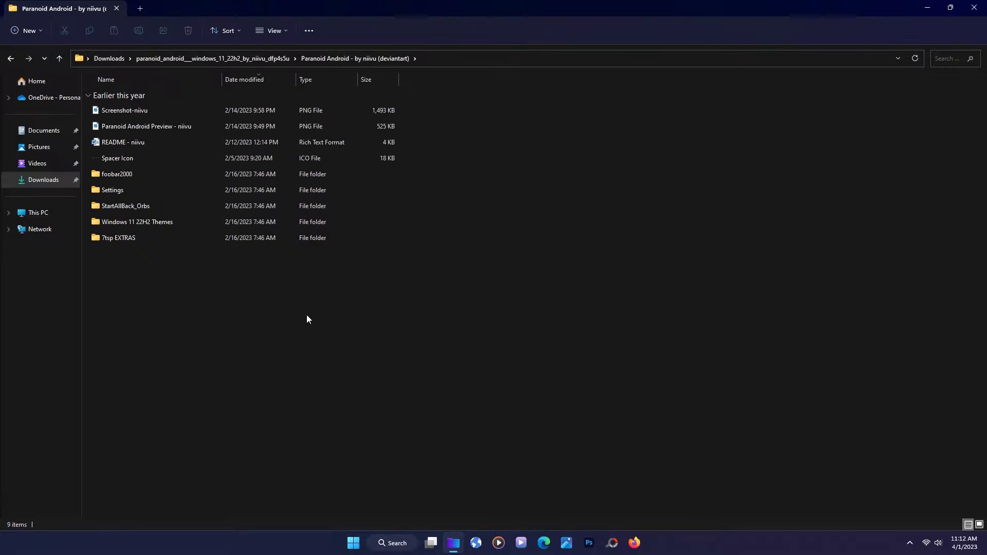
double_click(170, 222)
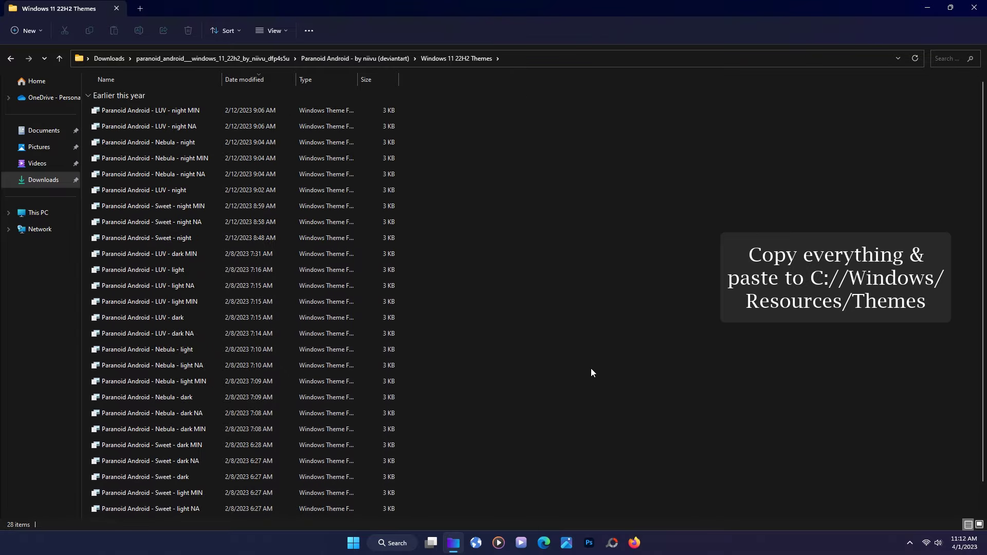
key("ctrl+a")
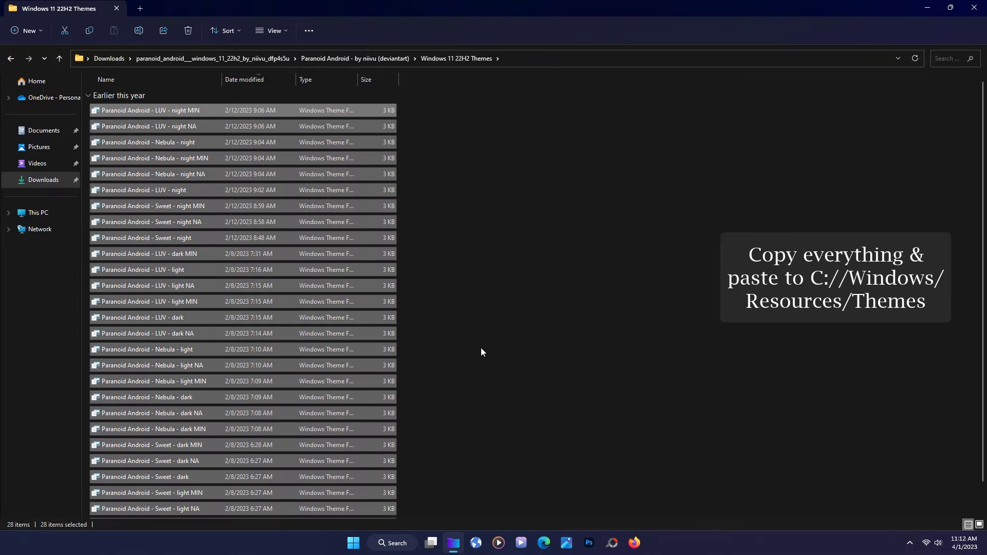
right_click(215, 205)
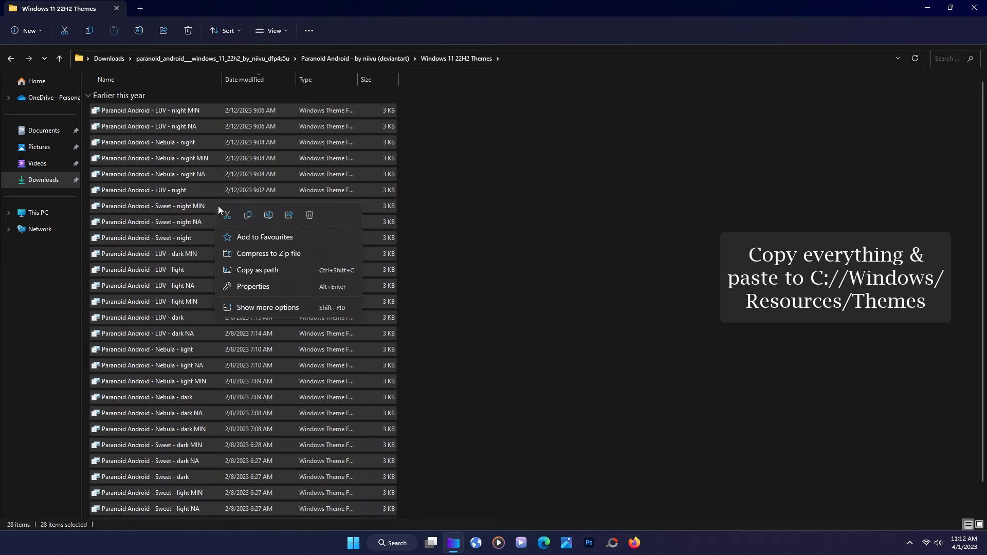
left_click(249, 216)
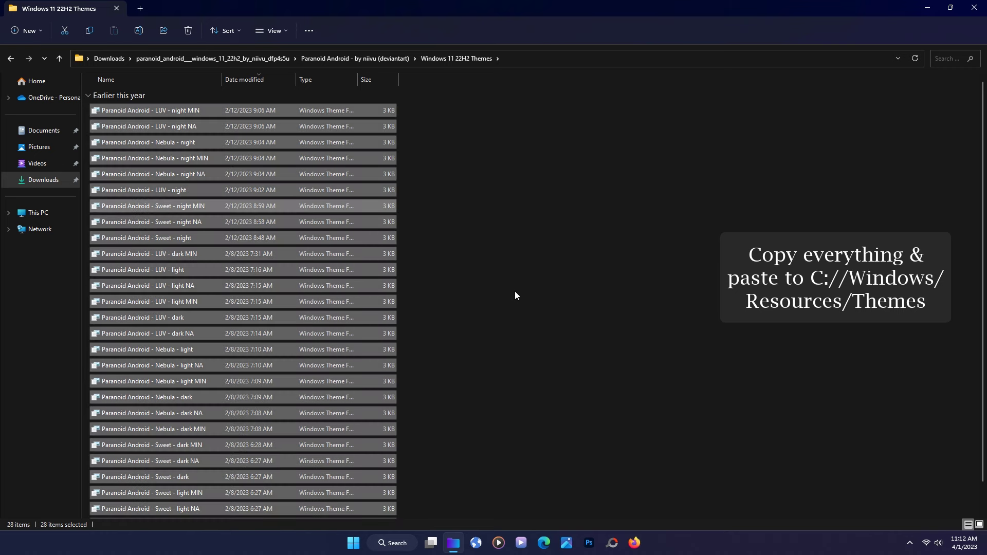
Open the C:\Windows\Resources\Themes folder
left_click(7, 214)
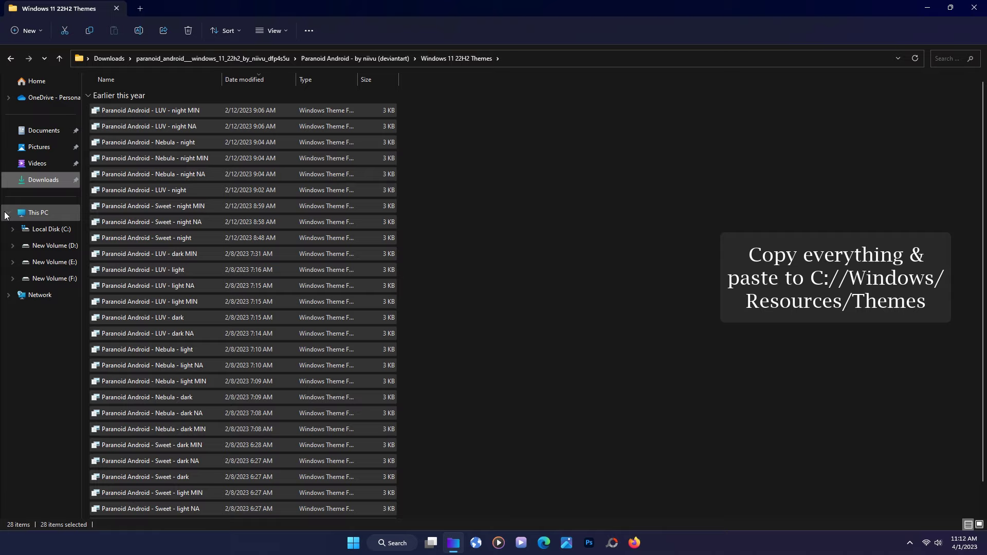
left_click(42, 229)
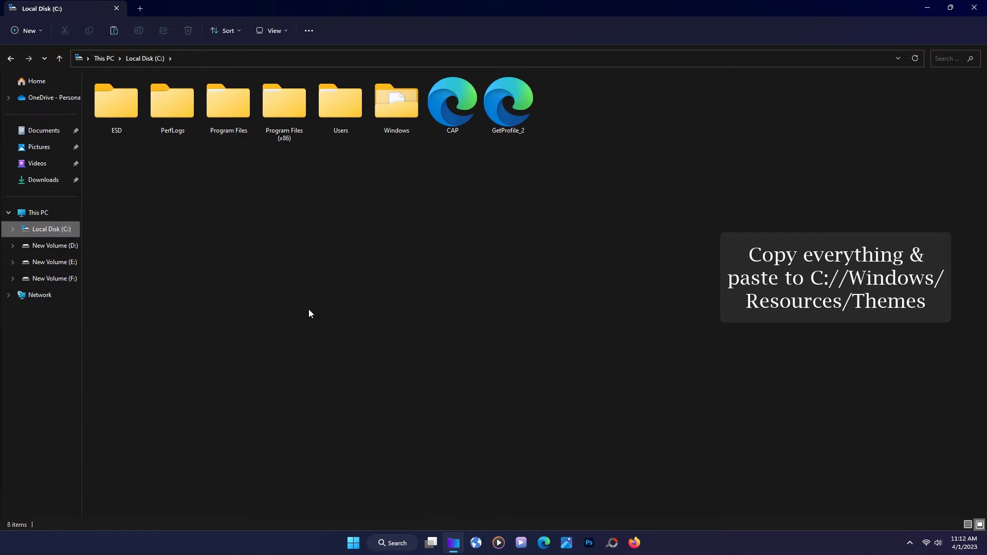
double_click(397, 120)
scroll(499, 401, "down", 8)
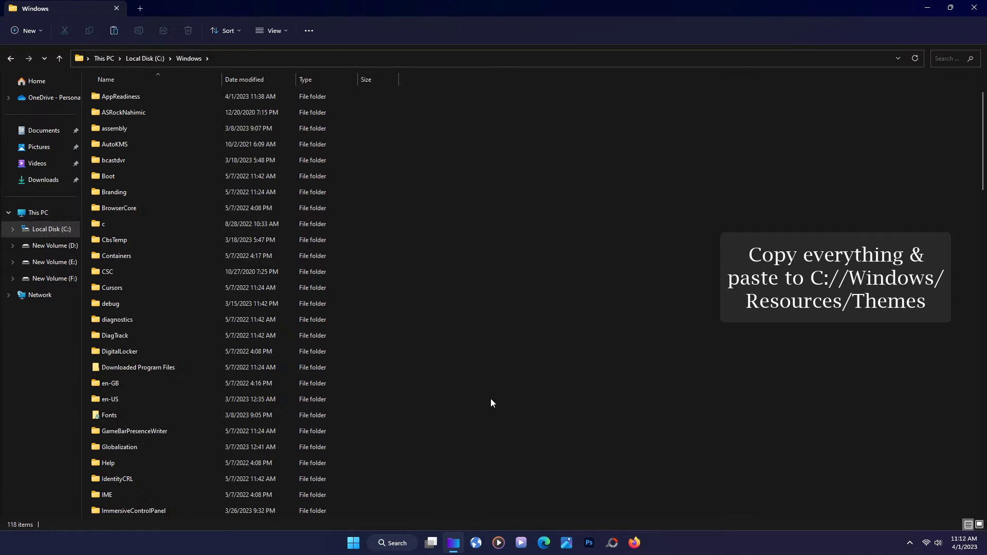
scroll(490, 394, "down", 2)
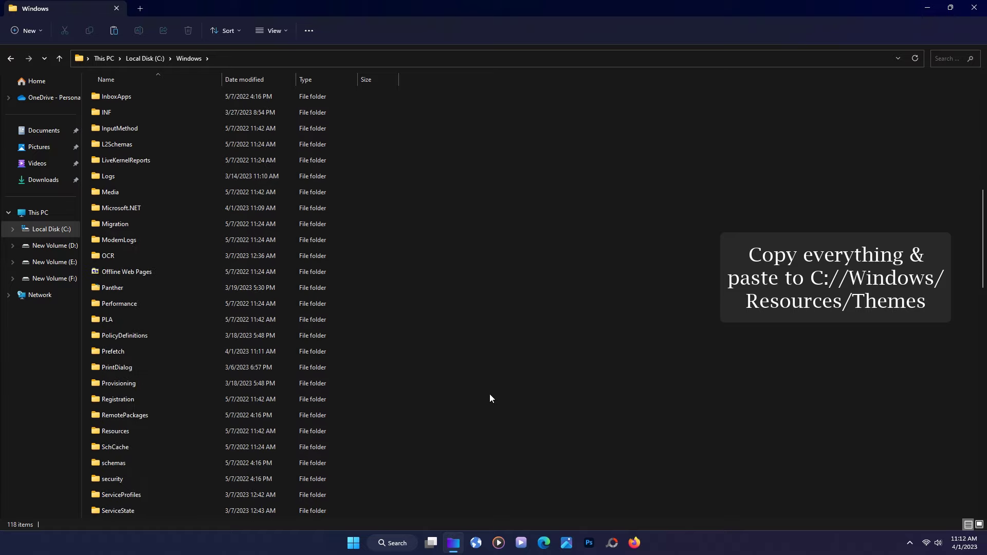
double_click(151, 431)
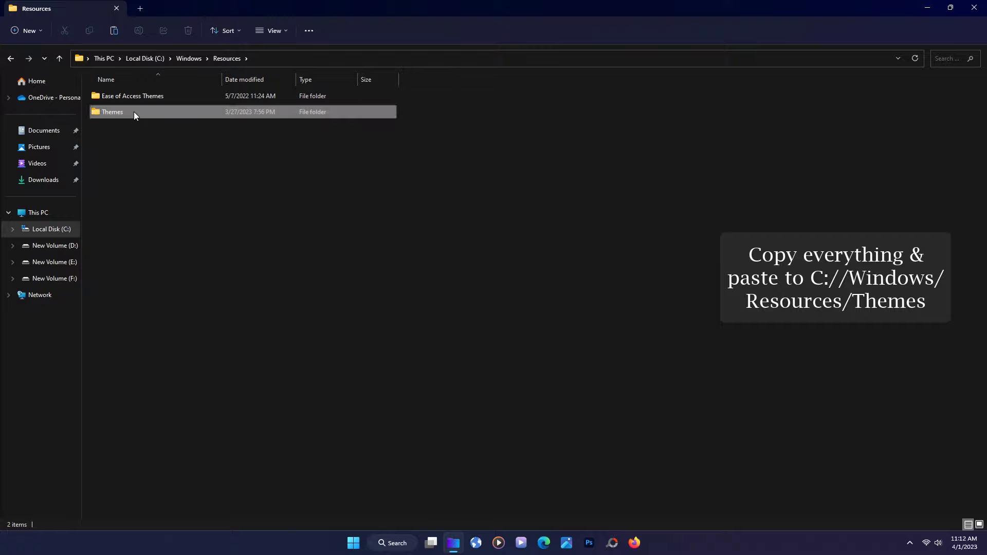
double_click(133, 112)
Paste the copied themes into this folder, granting administrator permission for all current items, and close File Explorer
right_click(558, 242)
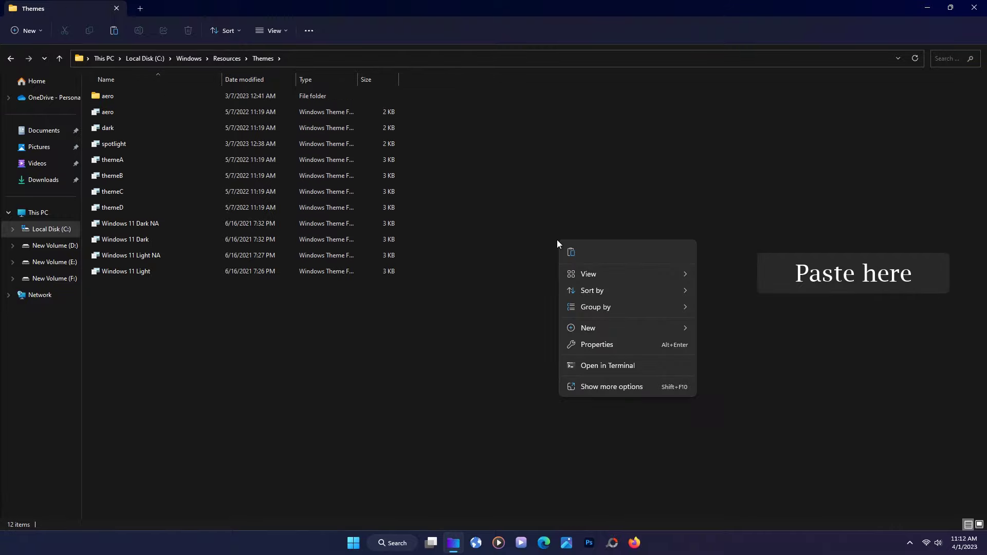
left_click(569, 253)
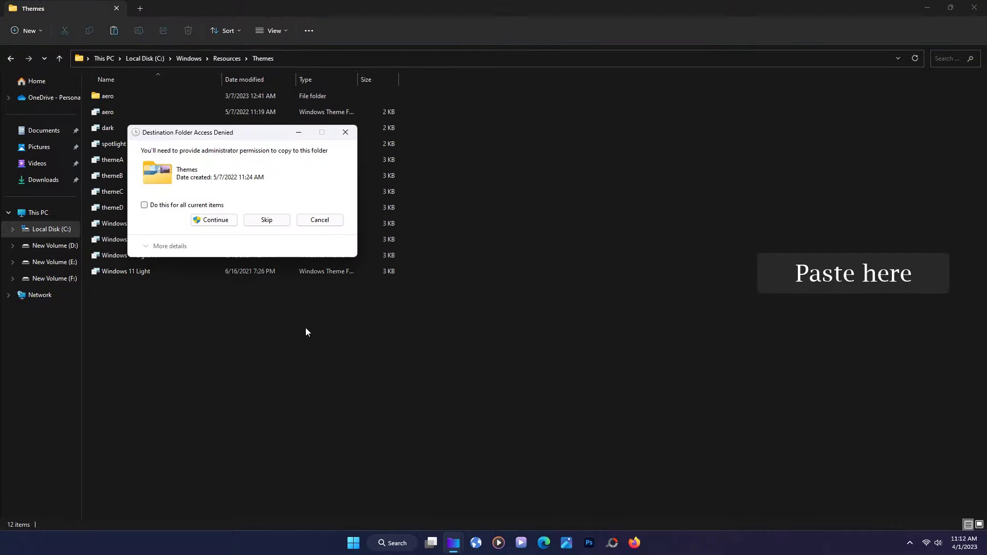
left_click(144, 205)
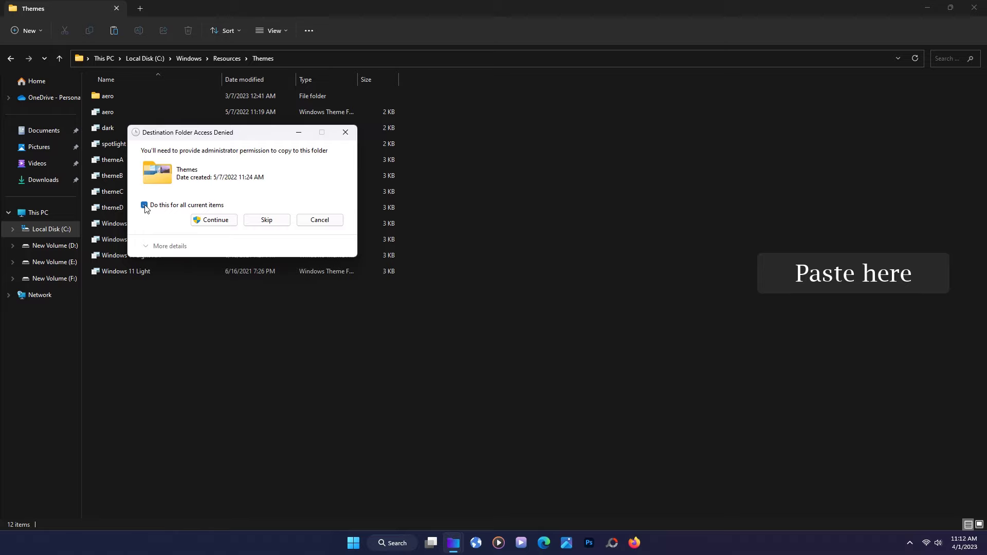
left_click(227, 222)
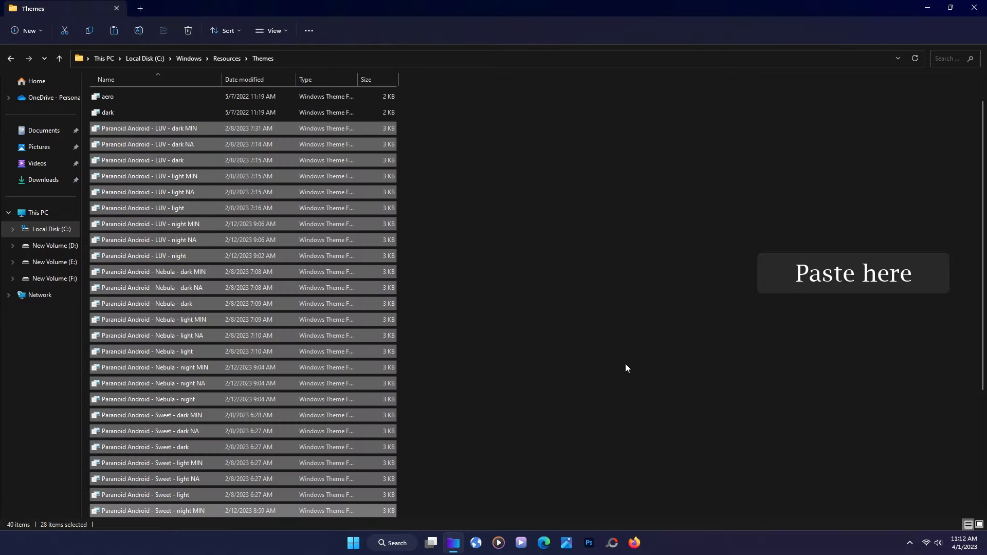
left_click(974, 8)
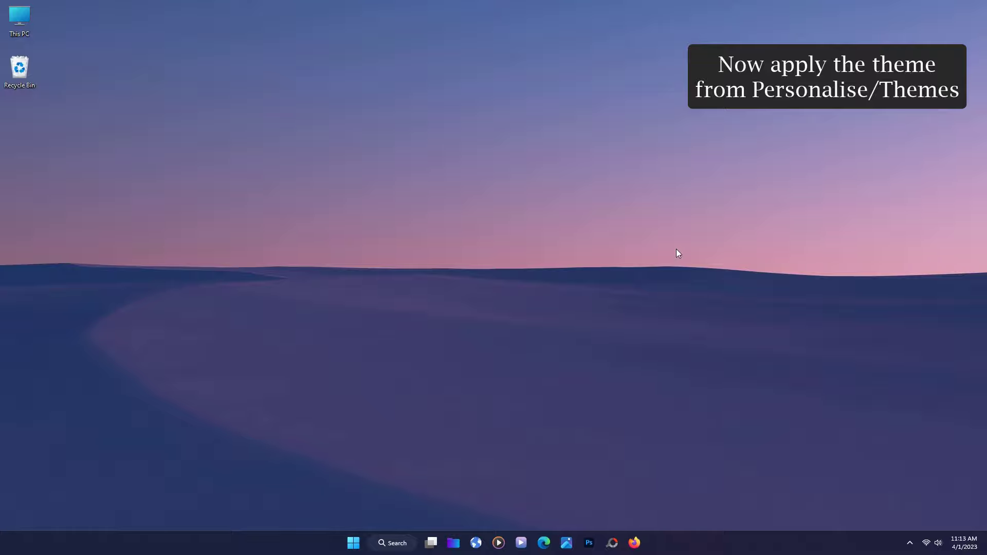
Apply the second theme in the fourth row of the personalisation themes, a dark purple Paranoid Android variant, and close Settings
right_click(595, 218)
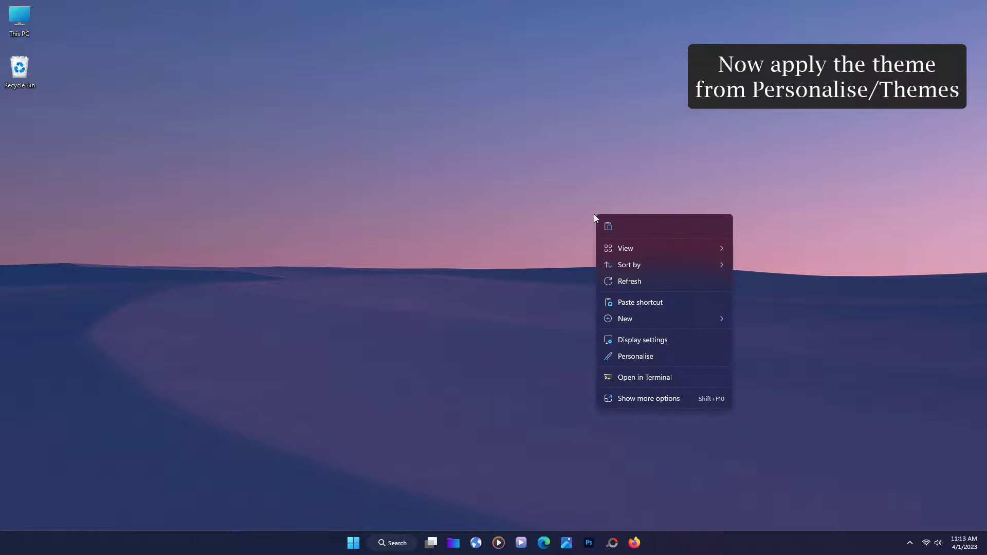
left_click(665, 356)
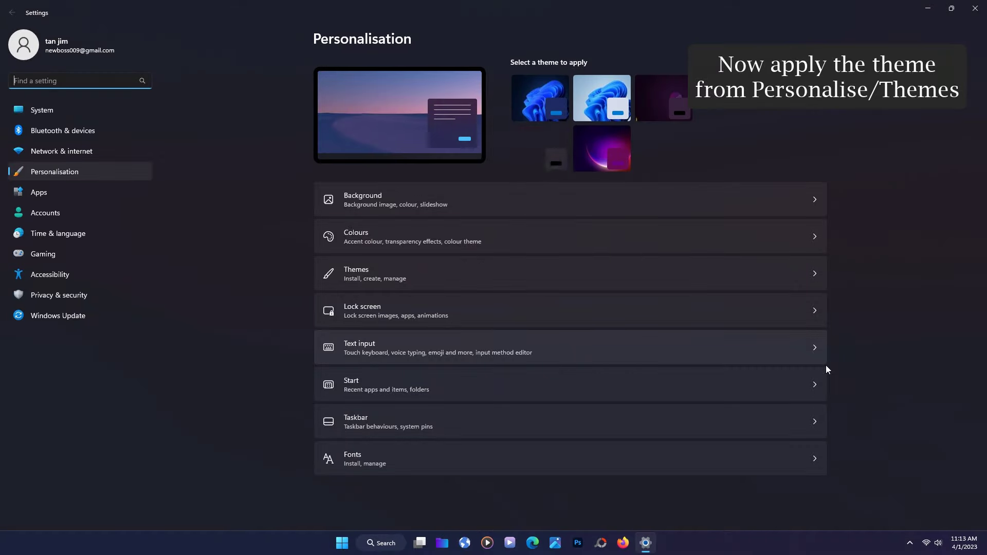
left_click(624, 274)
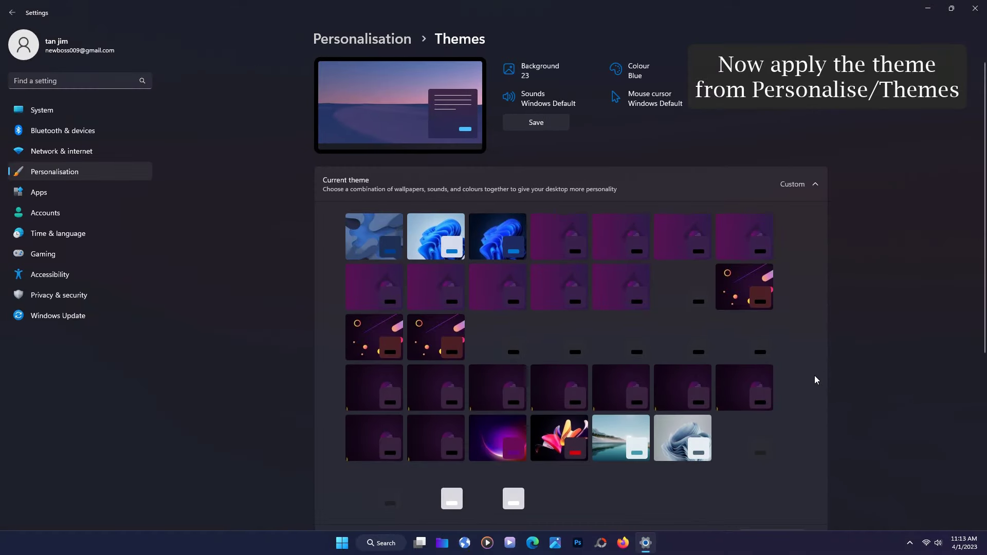
left_click(435, 383)
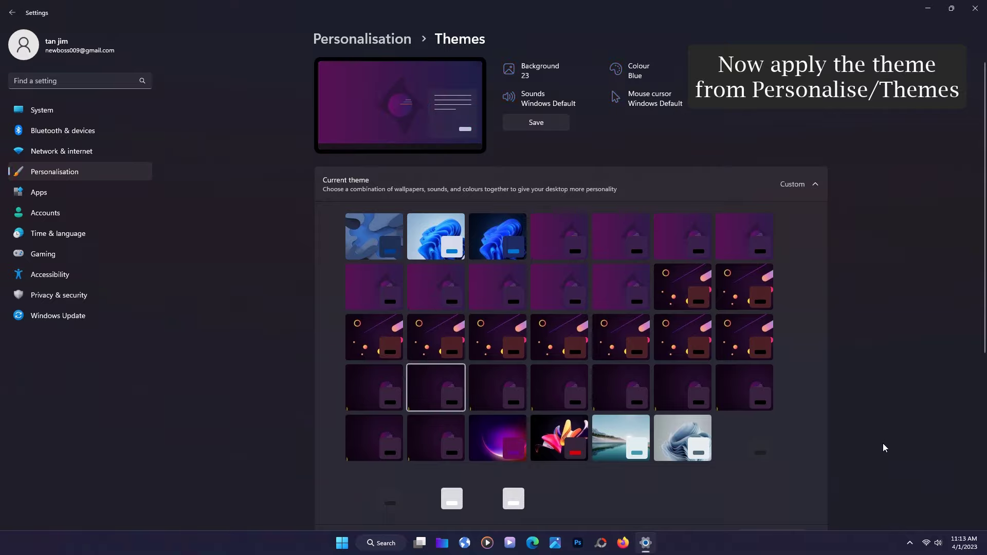
left_click(969, 7)
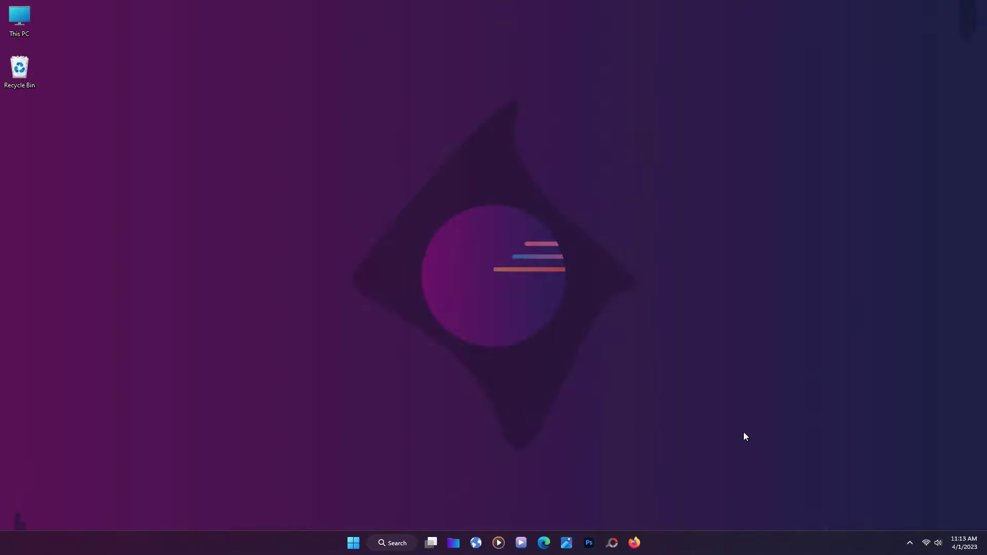
Run StartAllBack_3.6.3_setup from the Downloads folder and install it for the current user only
left_click(453, 543)
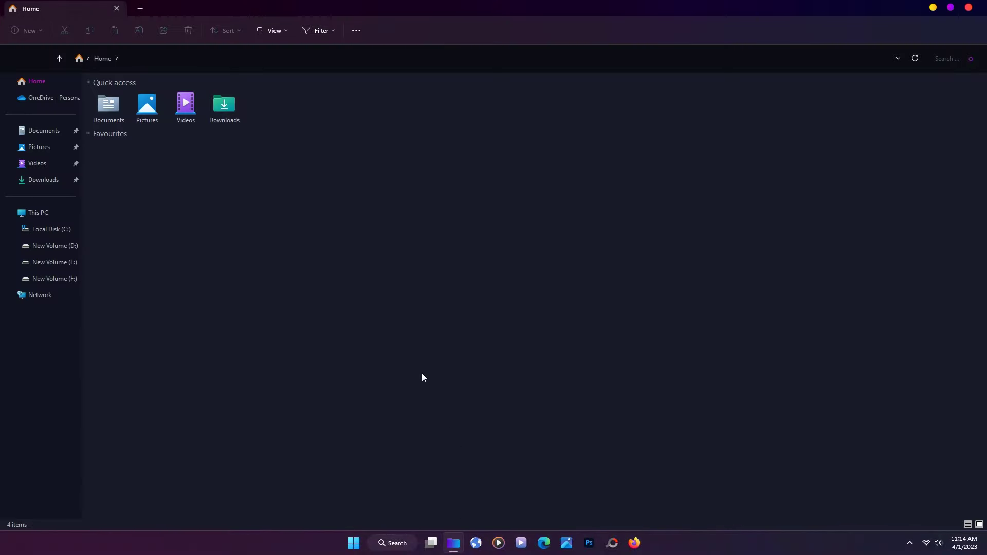
left_click(57, 182)
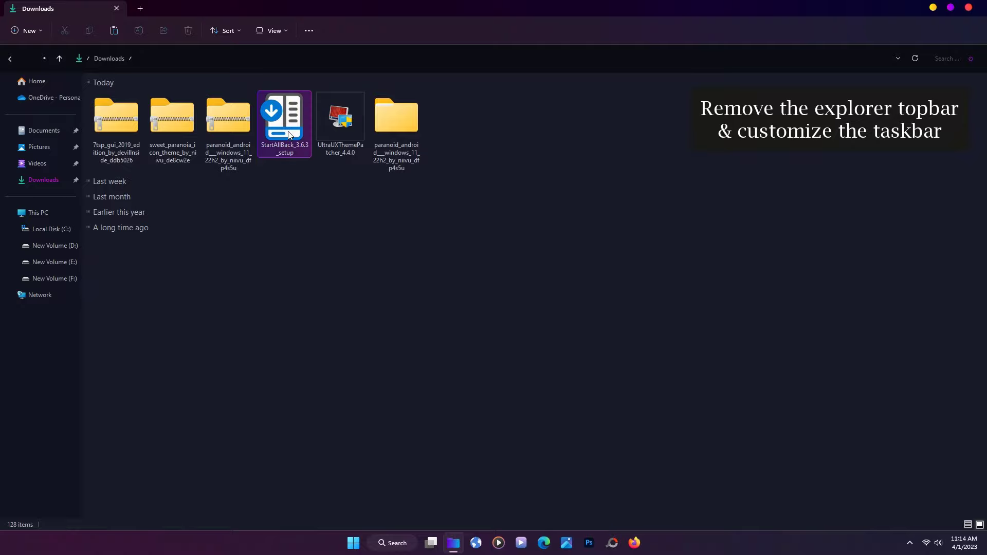
double_click(282, 148)
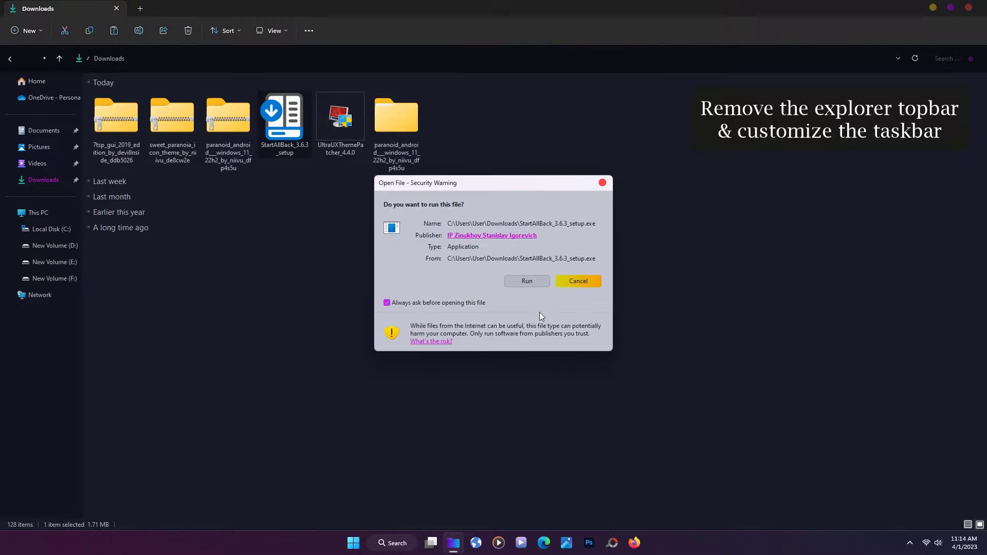
left_click(535, 280)
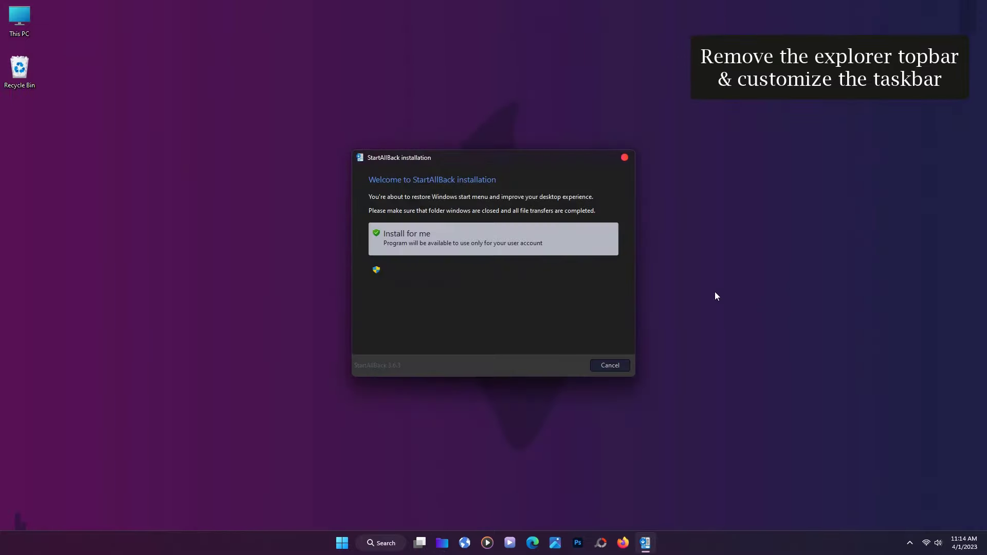
left_click(419, 232)
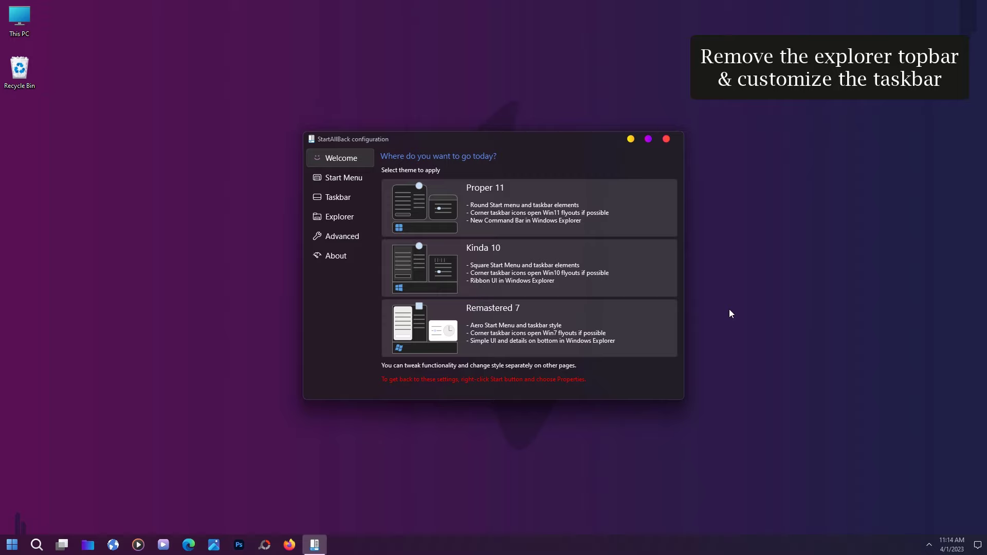
Apply the Proper 11 theme in StartAllBack and turn off the enhanced classic start menu
left_click(507, 211)
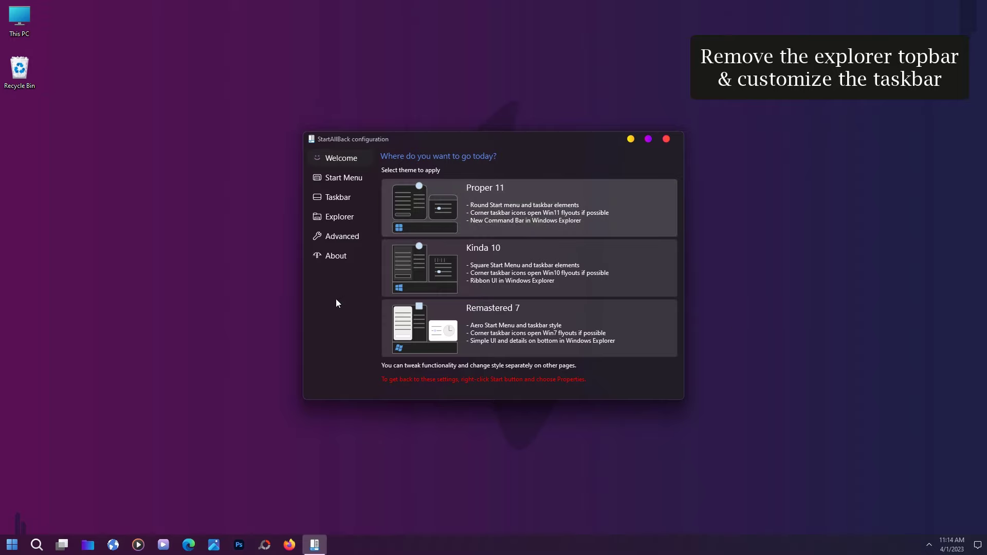
left_click(340, 179)
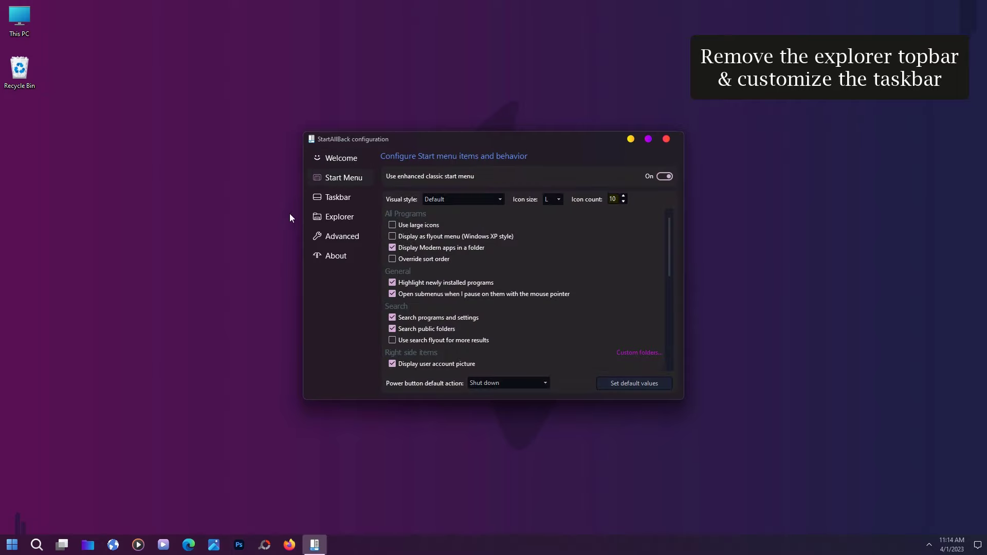
left_click(665, 177)
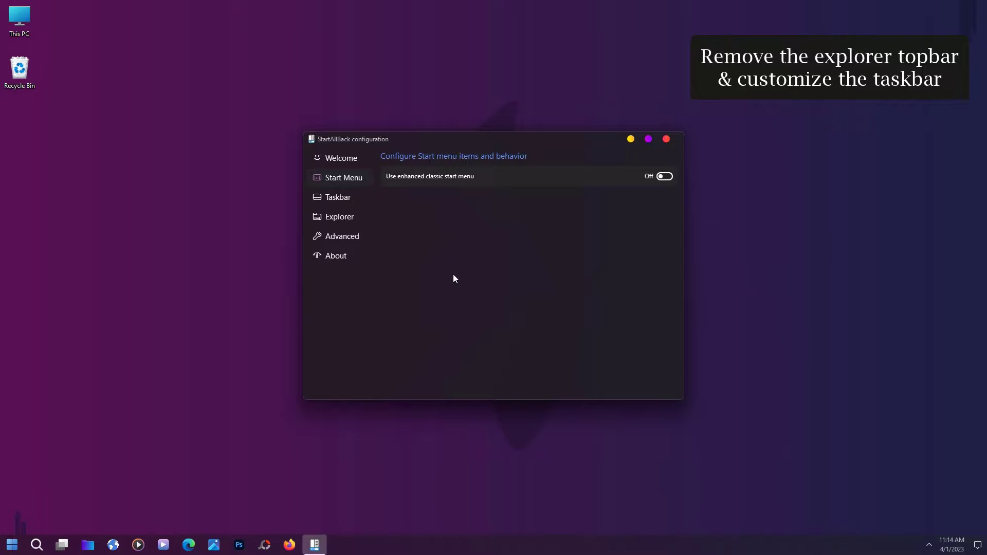
Enable centered task icons together with the start button in the StartAllBack taskbar settings
left_click(353, 198)
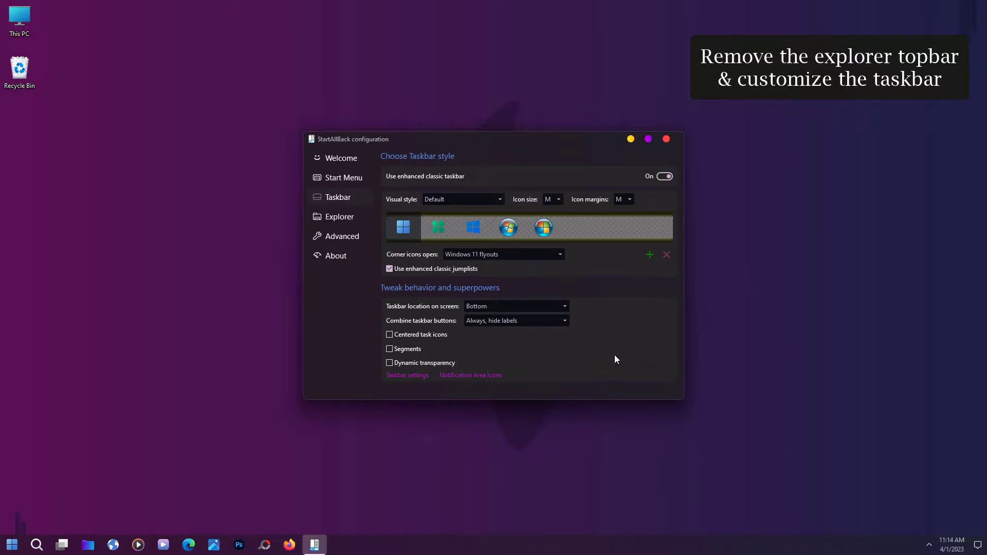
left_click(392, 335)
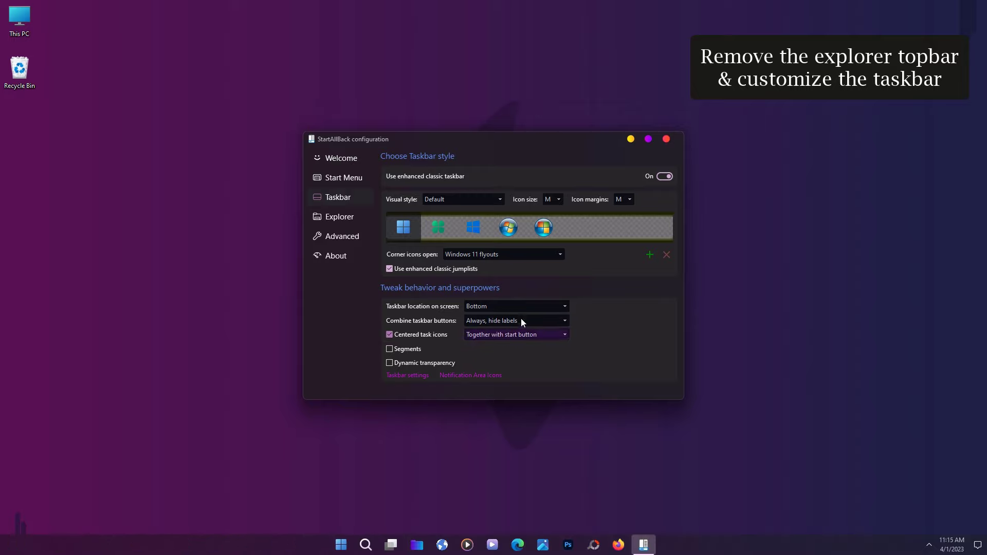
Set the Explorer style to Win7 Command Bar with classic context menus turned off, and close the StartAllBack configuration
left_click(347, 217)
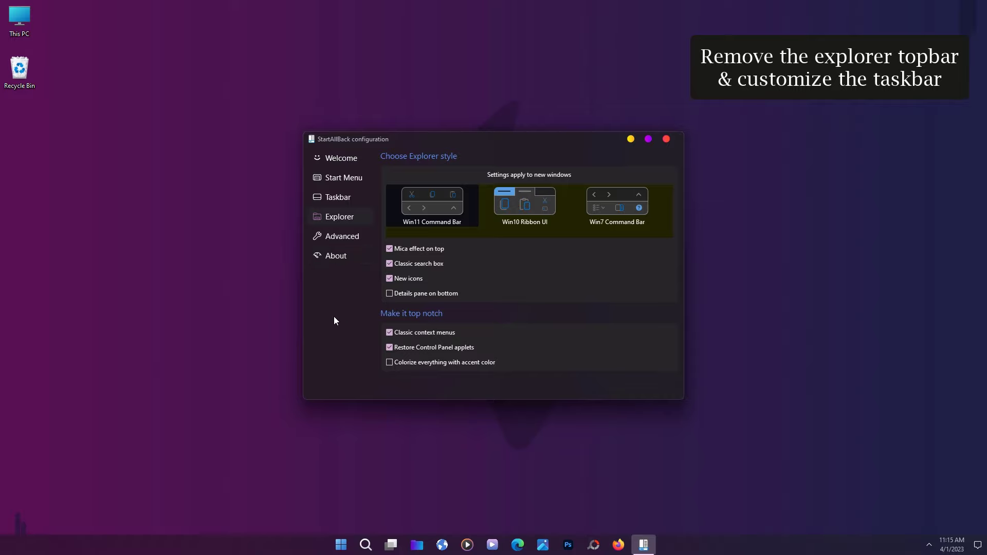
left_click(631, 200)
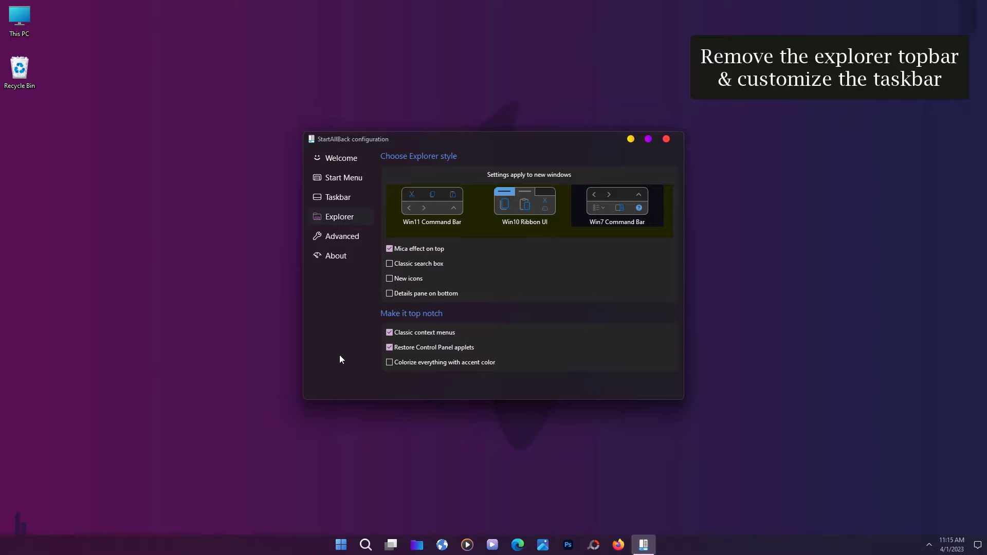
left_click(389, 332)
left_click(347, 238)
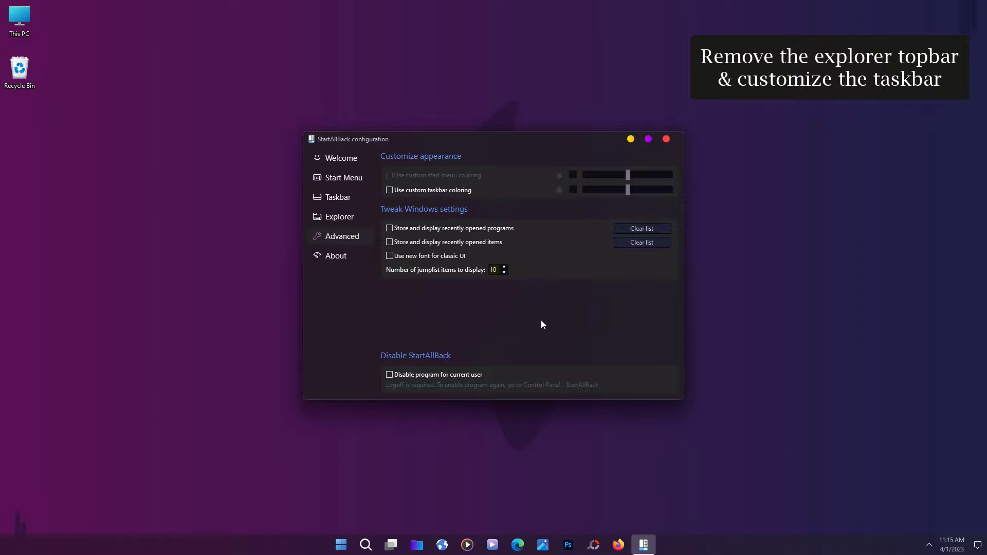
left_click(666, 139)
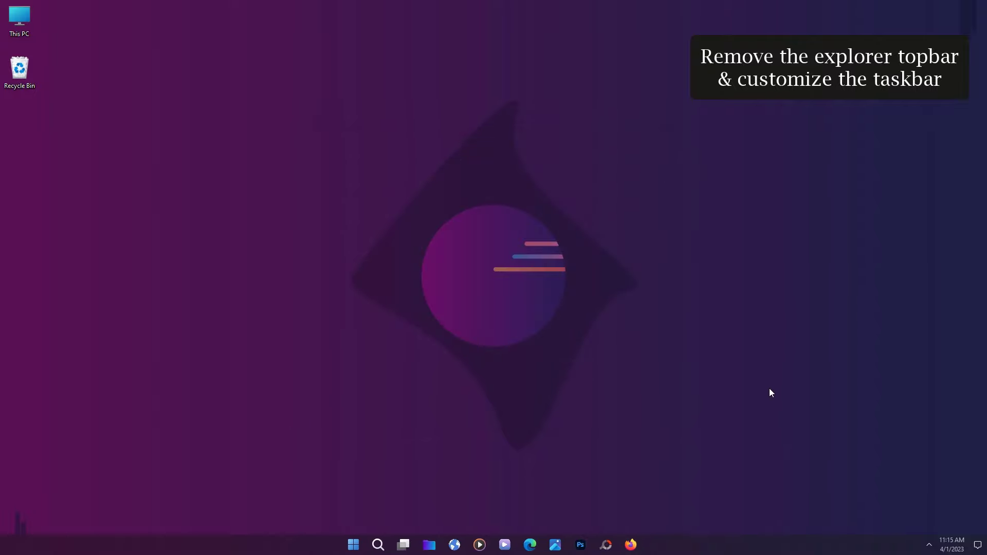
Restart the Windows Explorer process from Task Manager and close Task Manager
right_click(687, 548)
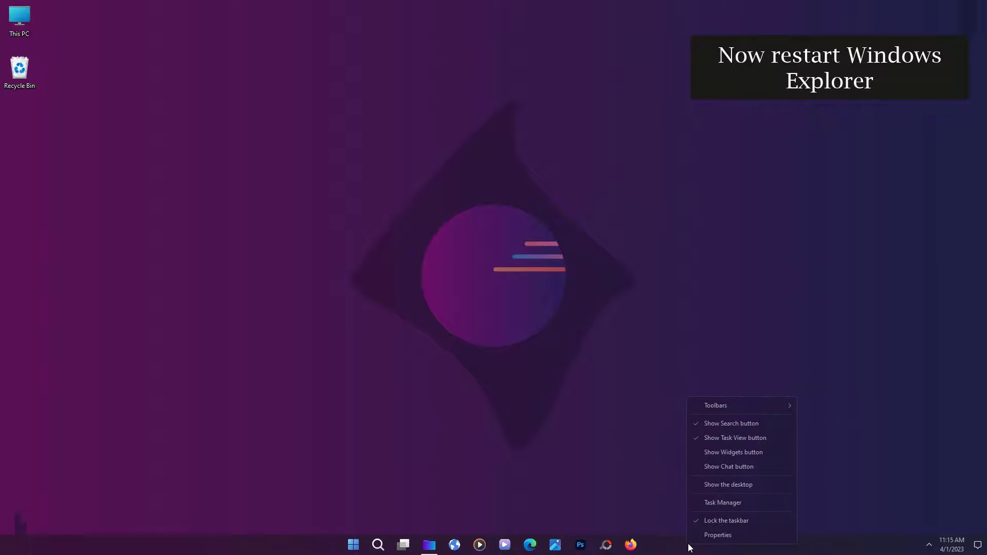
left_click(748, 504)
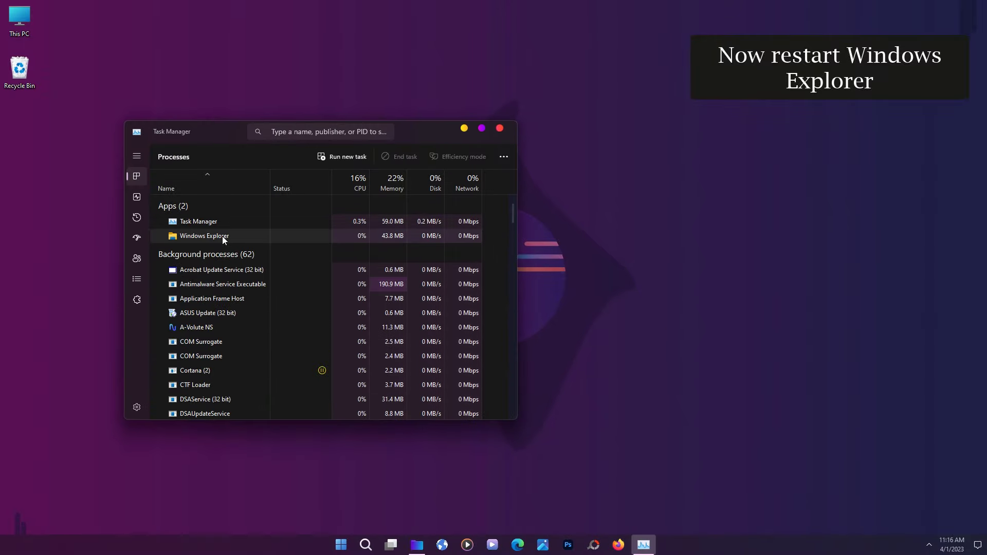
left_click(223, 236)
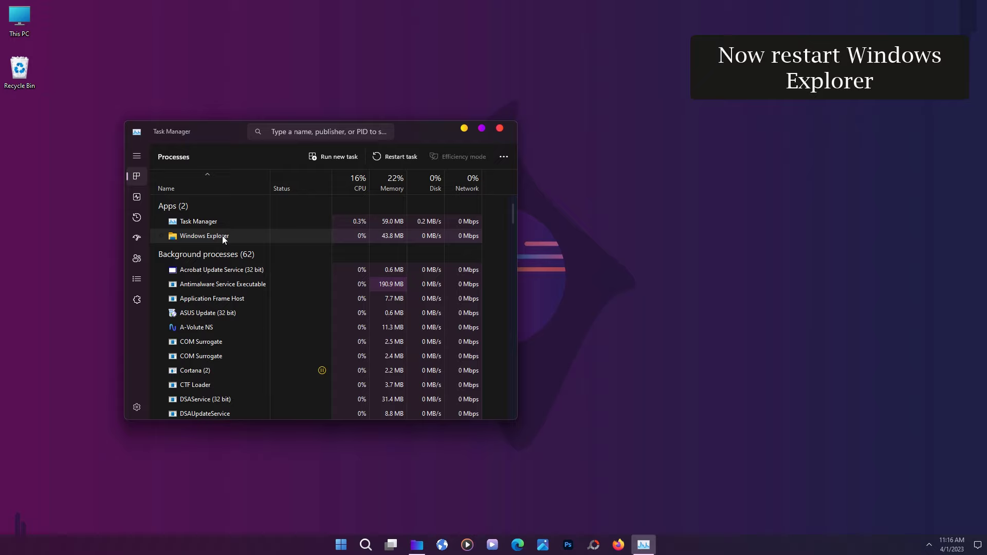
left_click(400, 156)
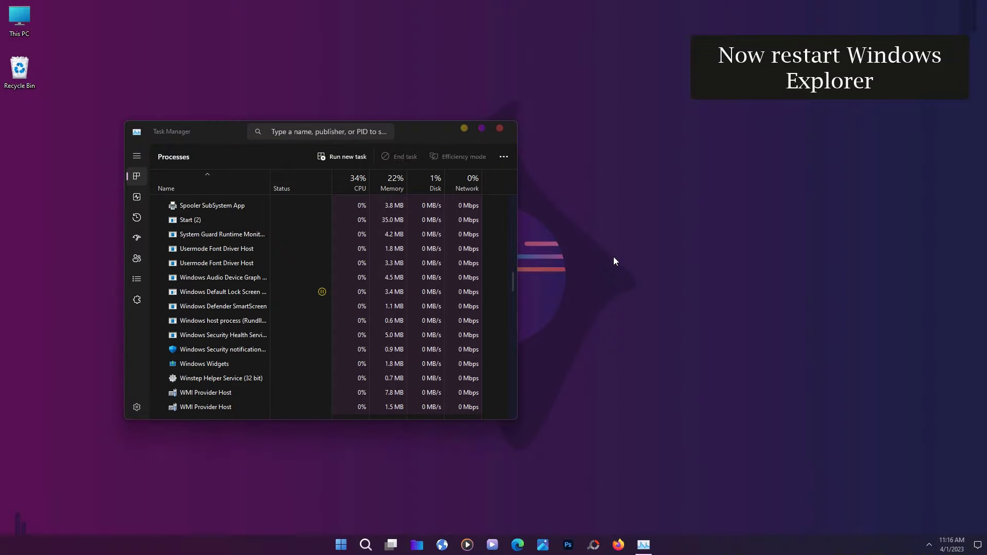
left_click(500, 128)
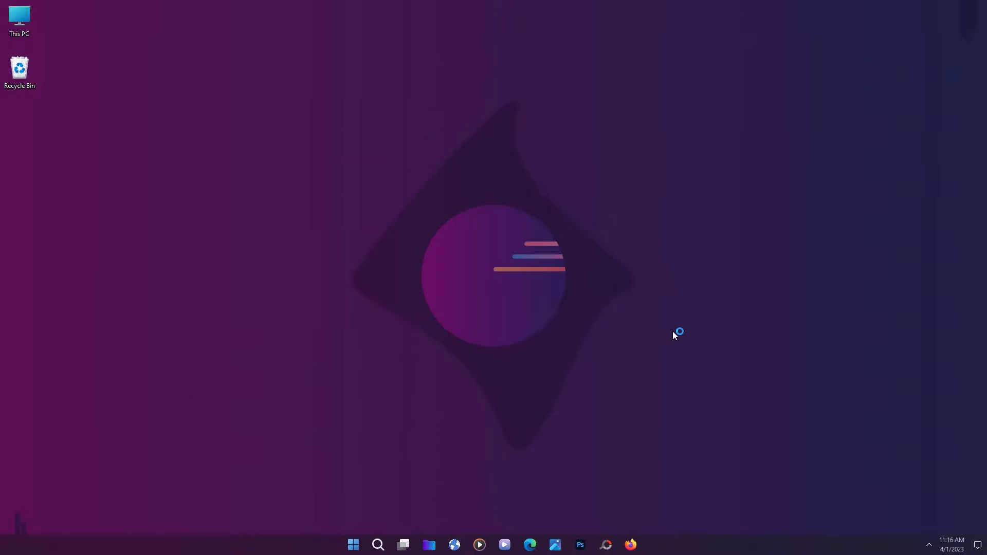
Extract the 7tsp_gui_2019_edition archive in Downloads into a folder of the same name with 7-Zip
key("super+e")
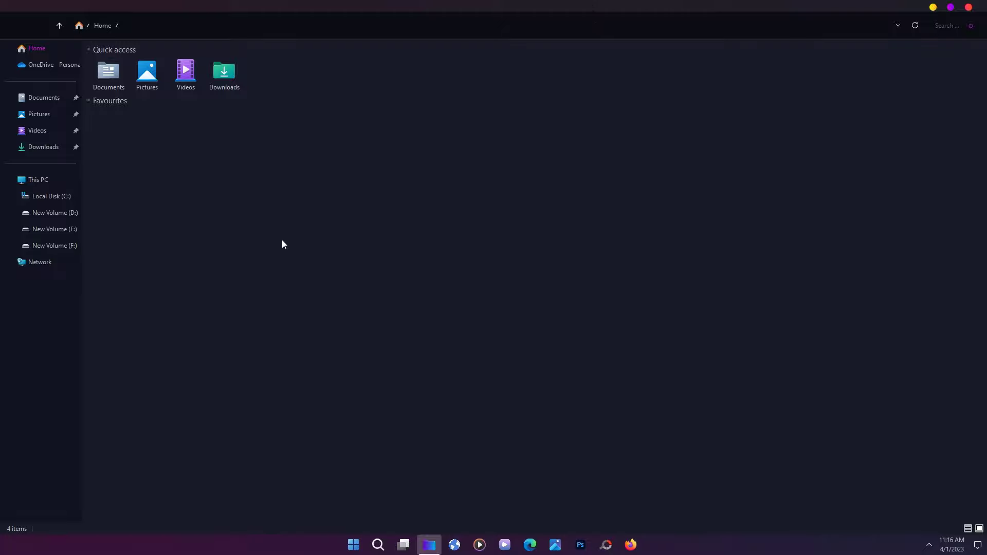
left_click(54, 147)
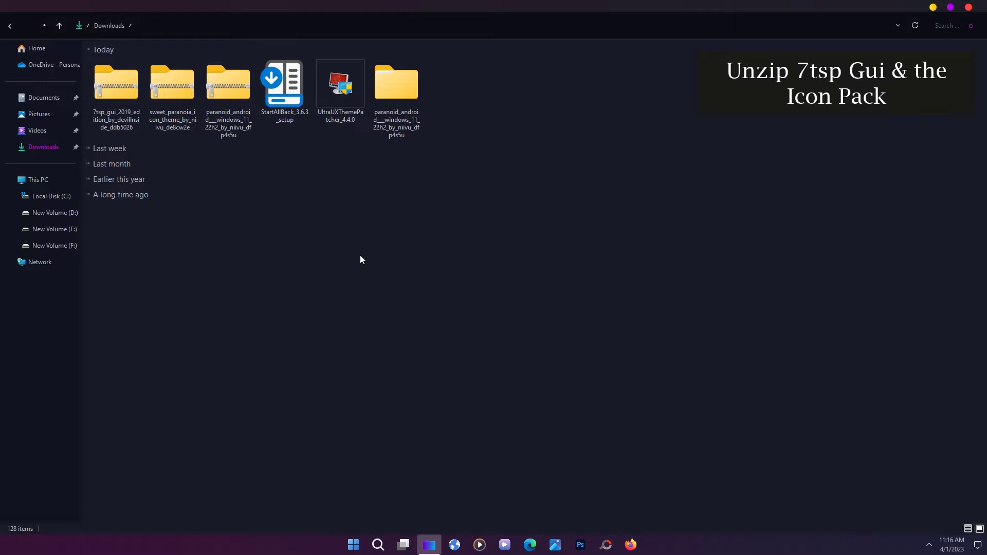
left_click(124, 114)
right_click(105, 85)
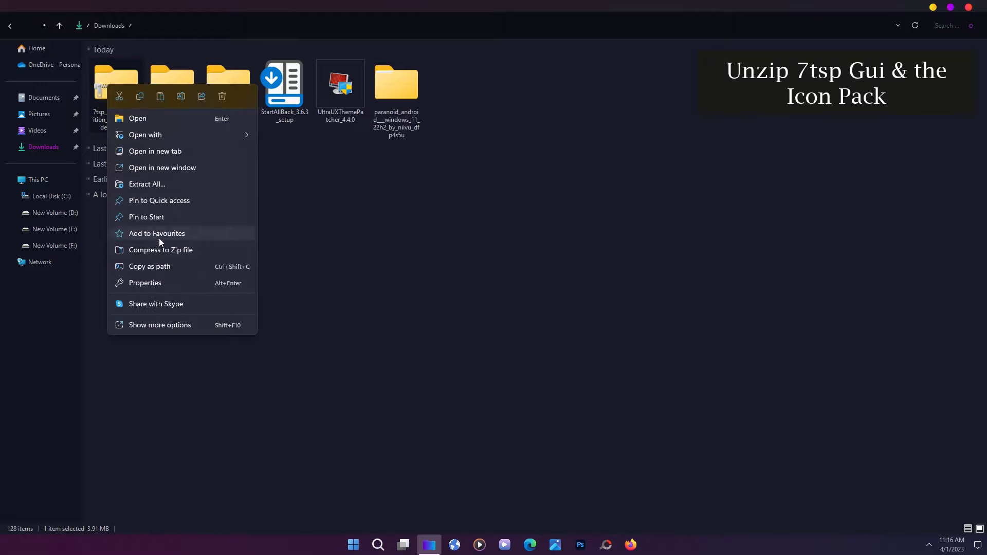
left_click(152, 327)
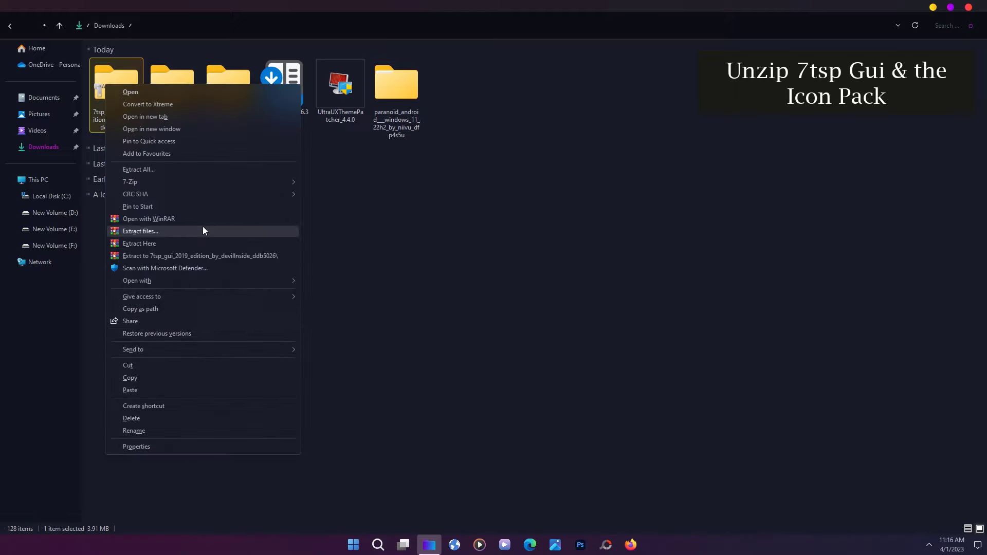
mouse_move(253, 183)
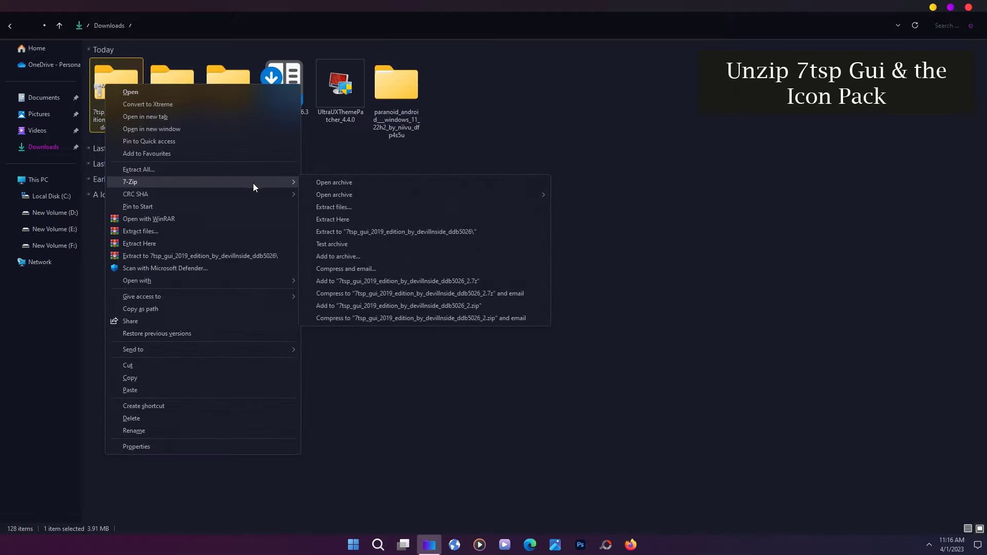
left_click(401, 232)
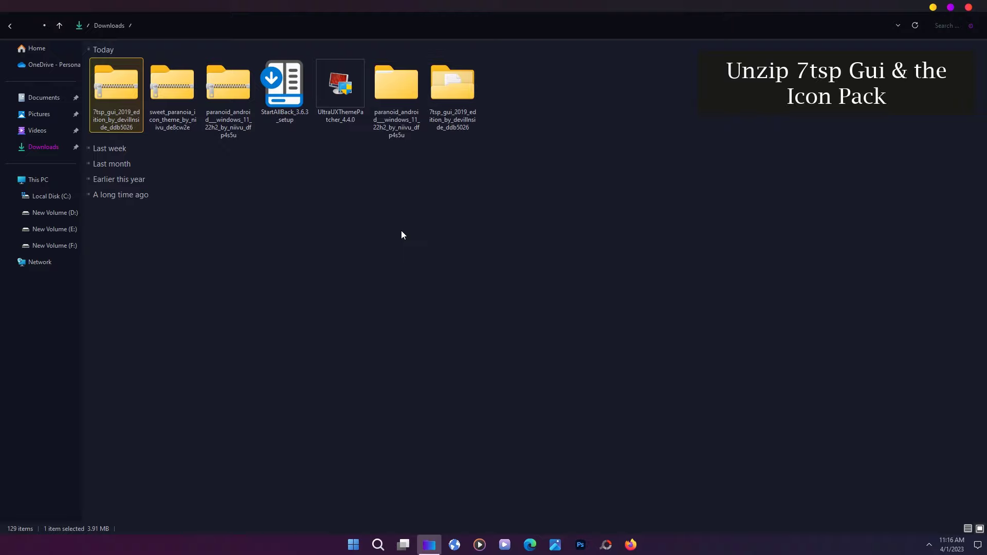
Extract the sweet_paranoia_icon_theme archive in Downloads into a folder of the same name with 7-Zip and clear the selection
right_click(172, 94)
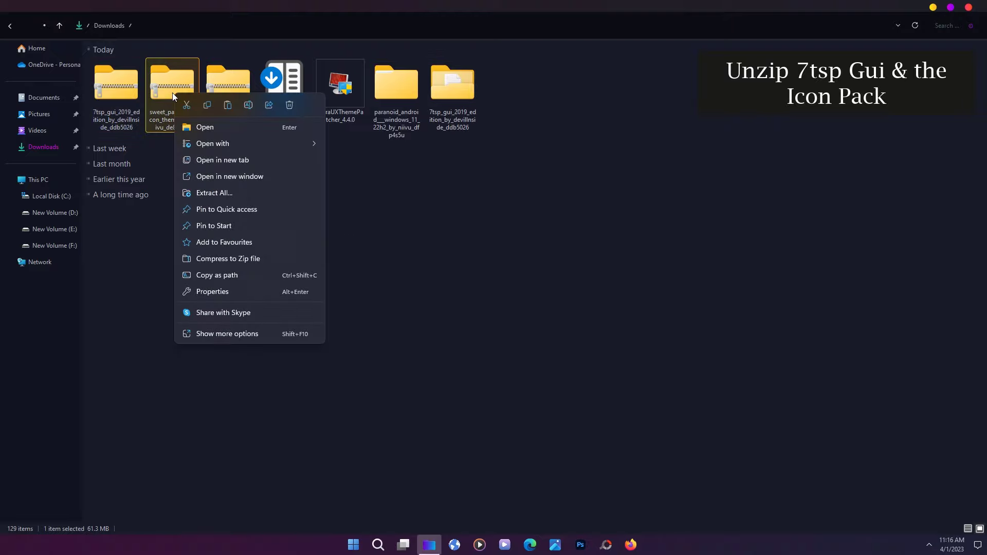
left_click(239, 334)
mouse_move(301, 262)
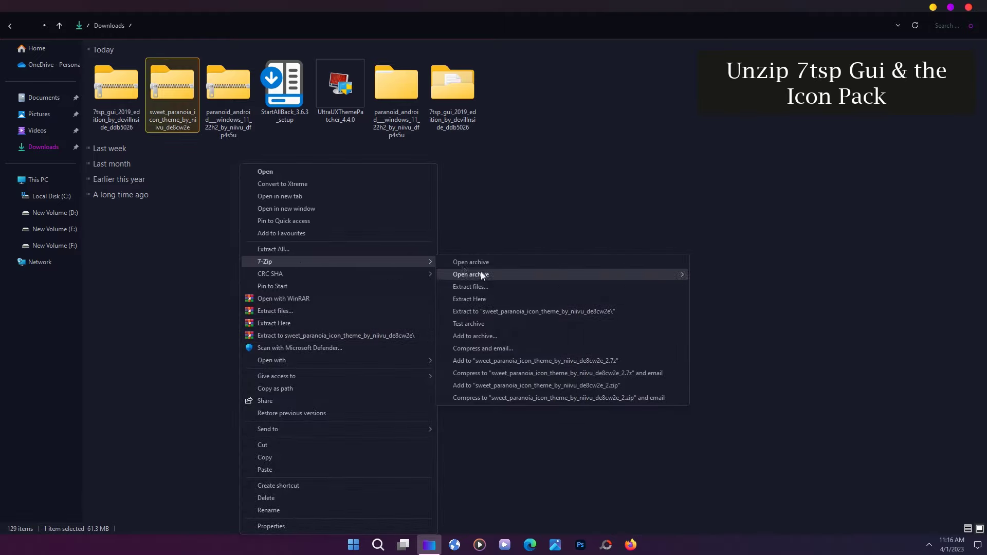
left_click(516, 311)
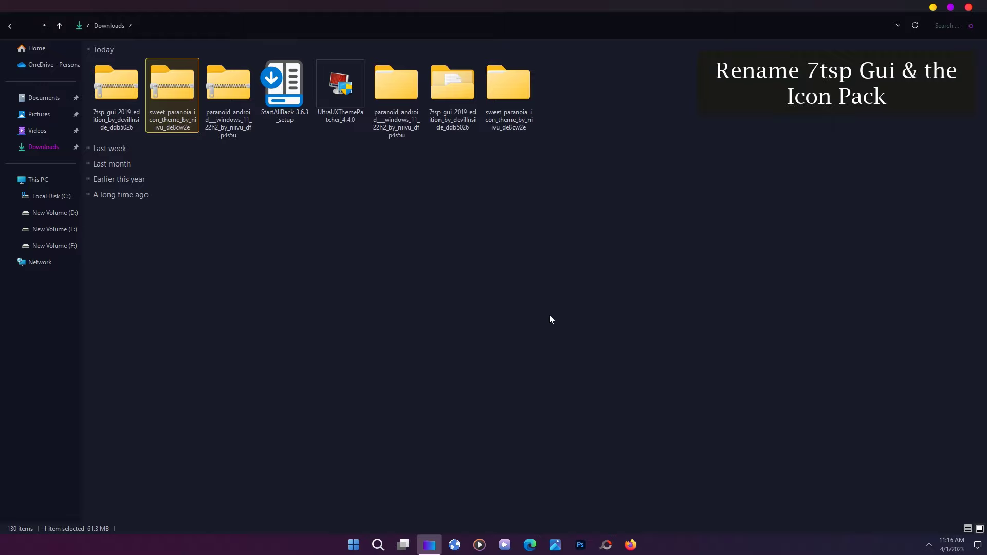
left_click(549, 314)
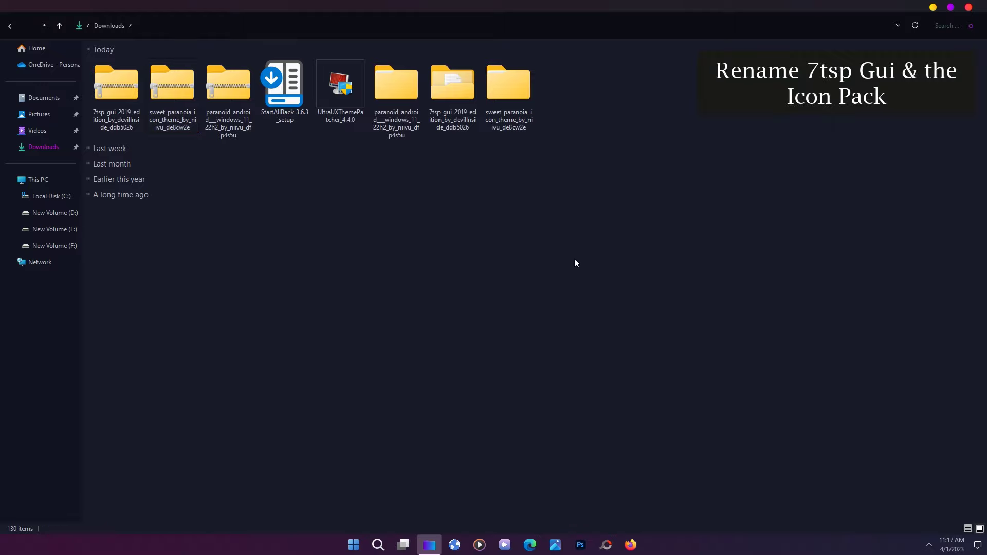
Open the 7TSP folder inside the extracted sweet_paranoia_icon_theme folder's Sweet Paranoia Icon Theme subfolder
double_click(521, 96)
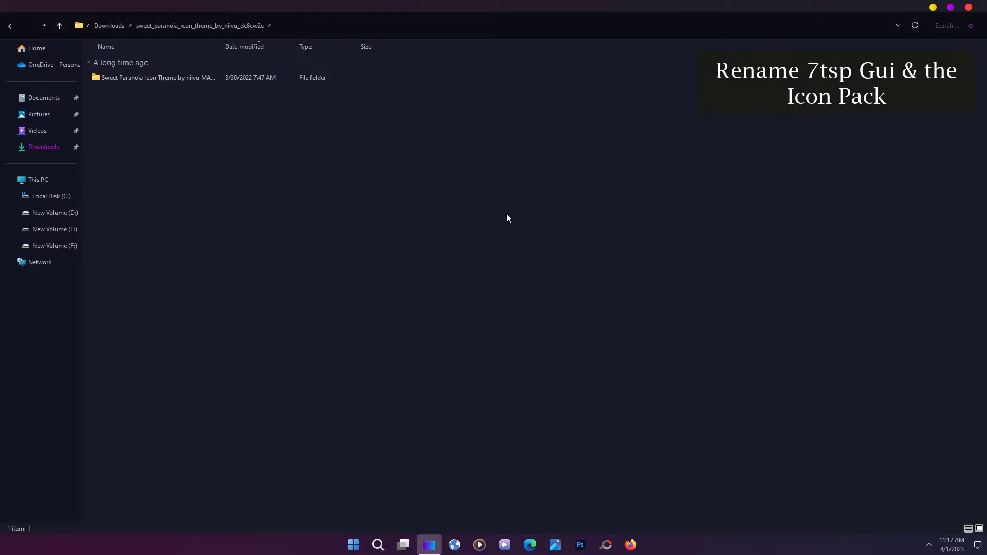
double_click(196, 79)
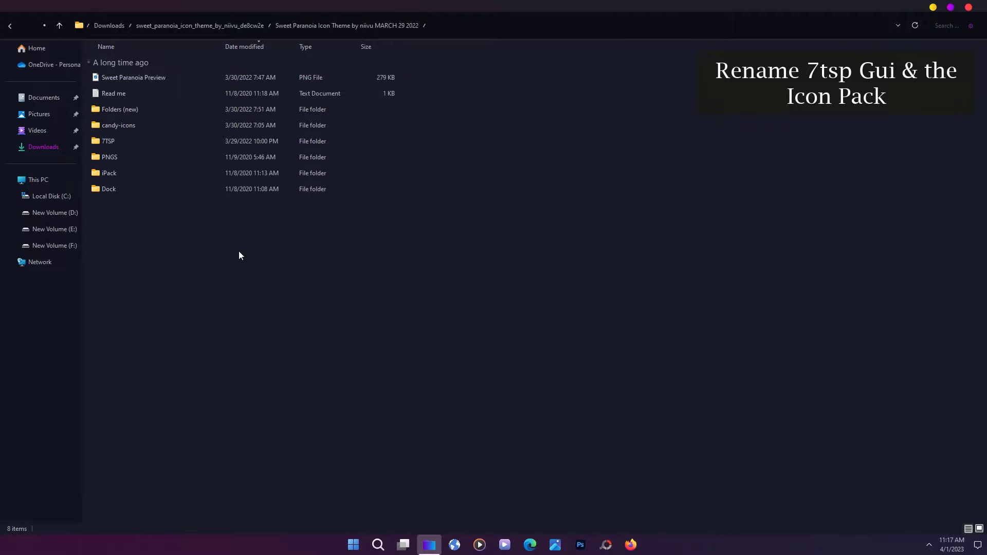
double_click(139, 140)
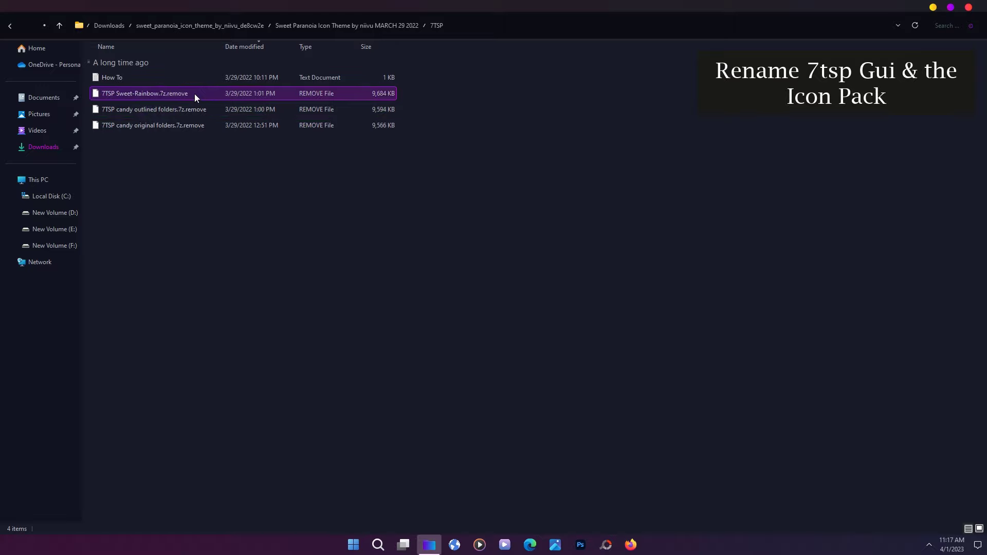
Rename 7TSP Sweet-Rainbow.7z.remove to 7TSP Sweet-Rainbow.7z and accept the extension change
right_click(178, 96)
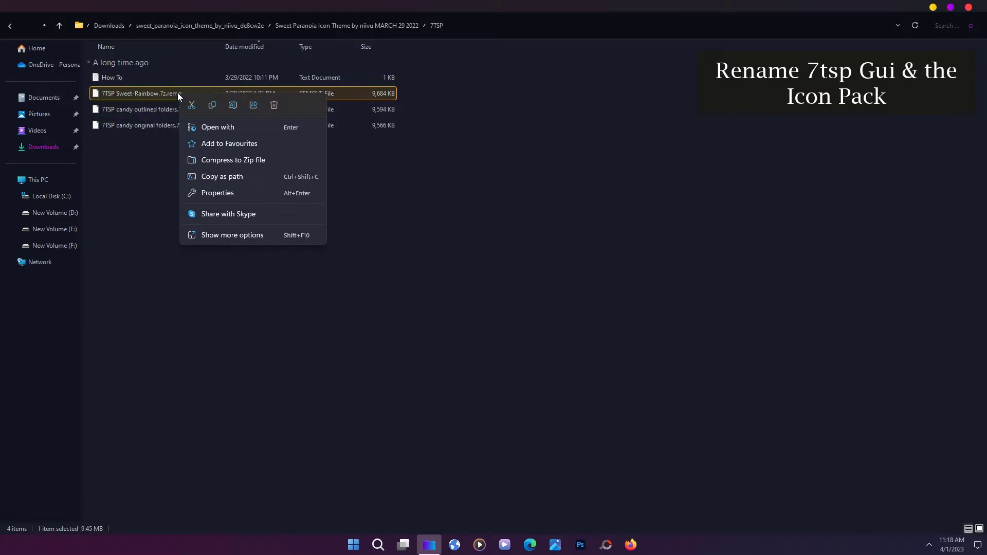
left_click(232, 105)
left_click(193, 95)
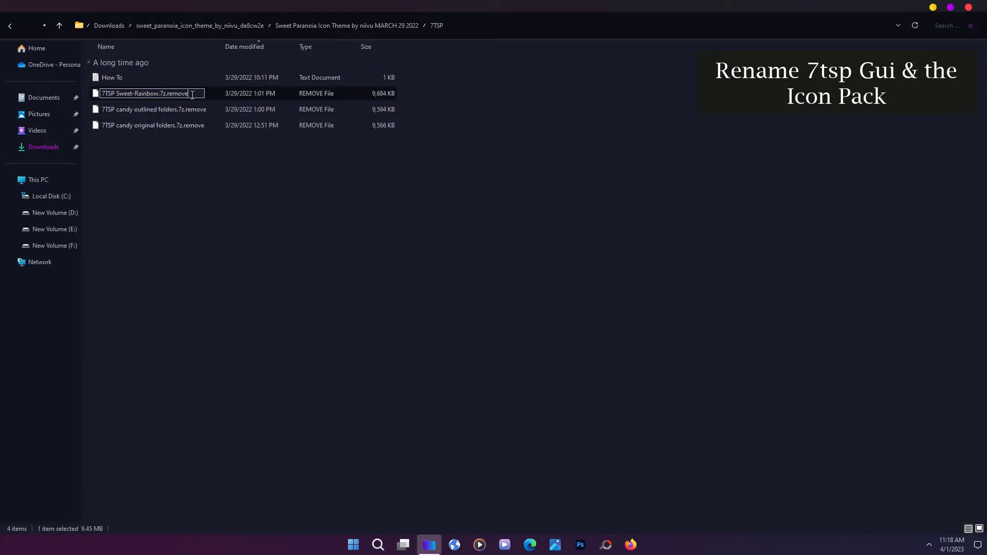
key("BackSpace")
key("BackSpace")
key("BackSpace")
key("BackSpace")
key("BackSpace")
key("BackSpace")
key("BackSpace")
key("Return")
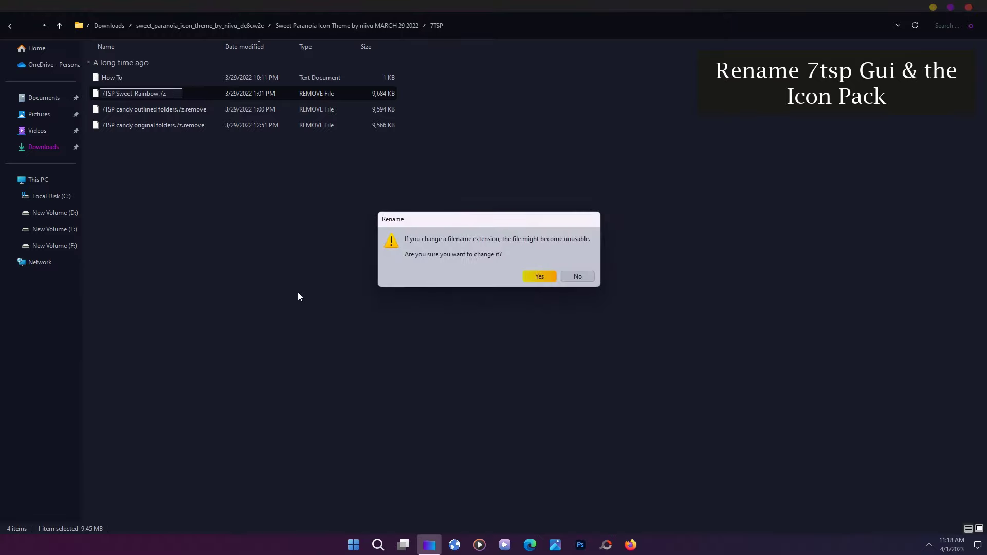
left_click(531, 275)
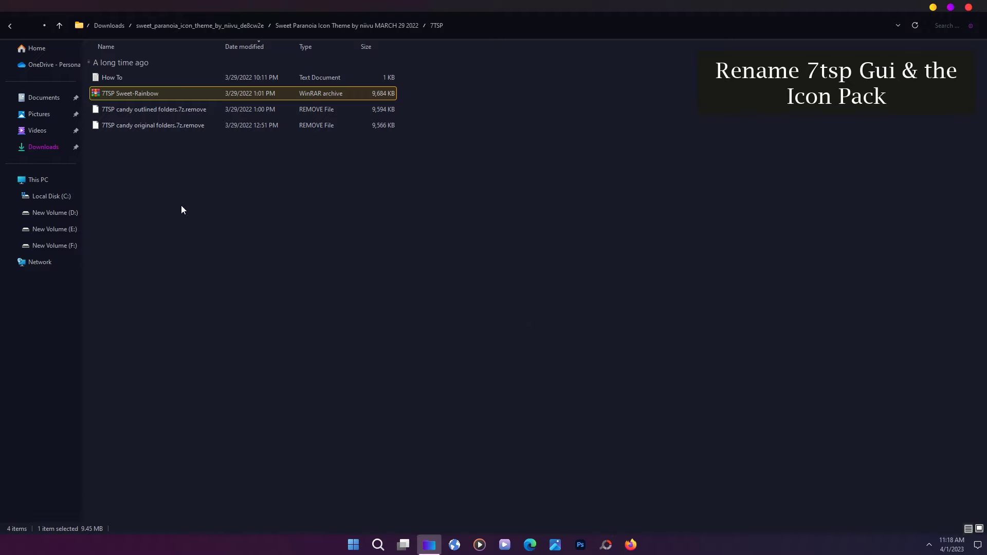
Rename 7tsp GUI v0.6(2019).ee in the extracted 7tsp_gui_2019_edition folder to 7tsp GUI v0.6(2019).exe and accept the extension change
left_click(47, 148)
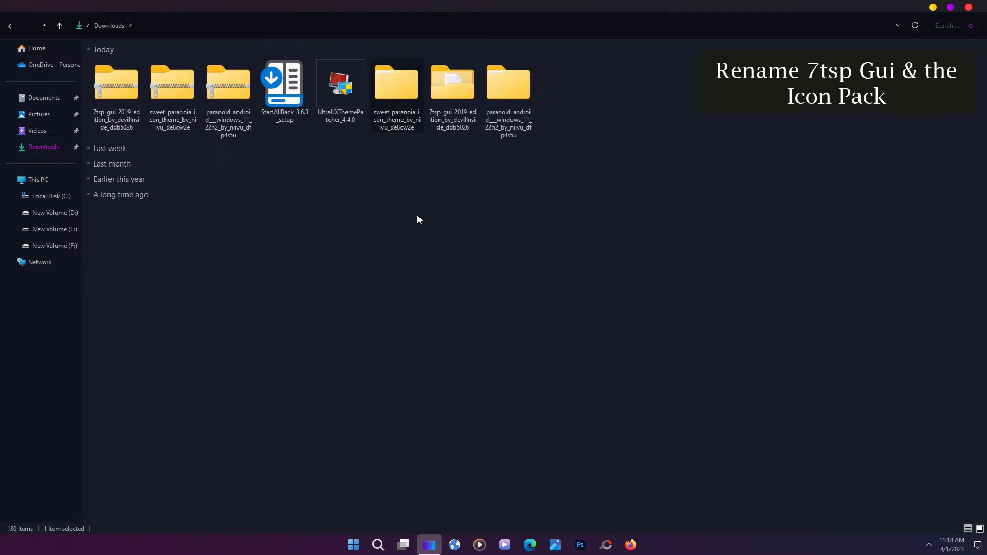
double_click(453, 98)
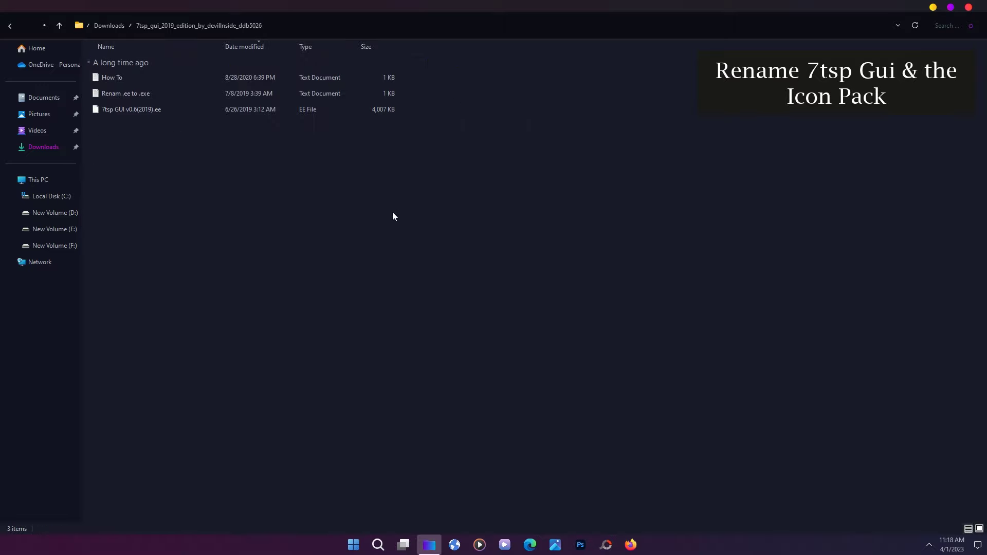
right_click(162, 109)
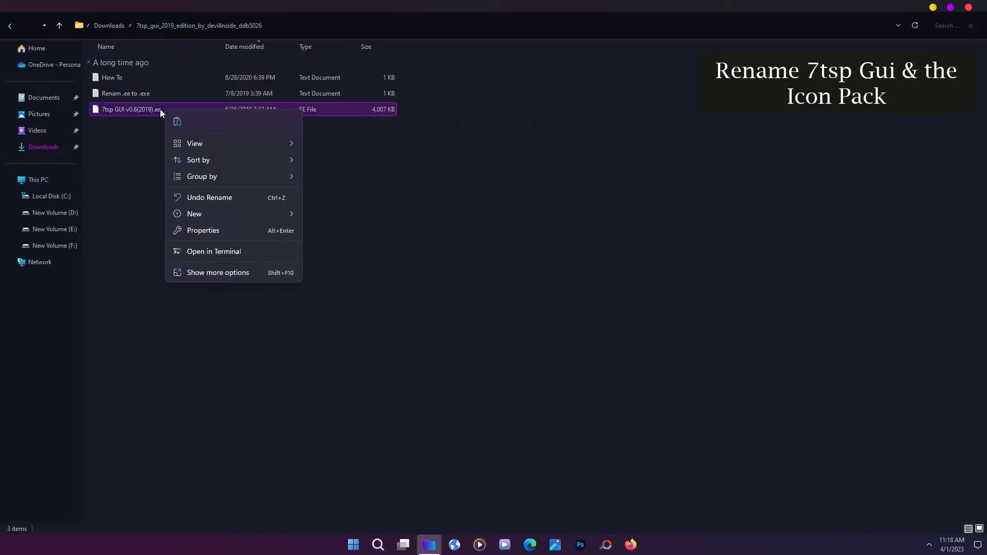
left_click(160, 109)
right_click(159, 109)
left_click(215, 122)
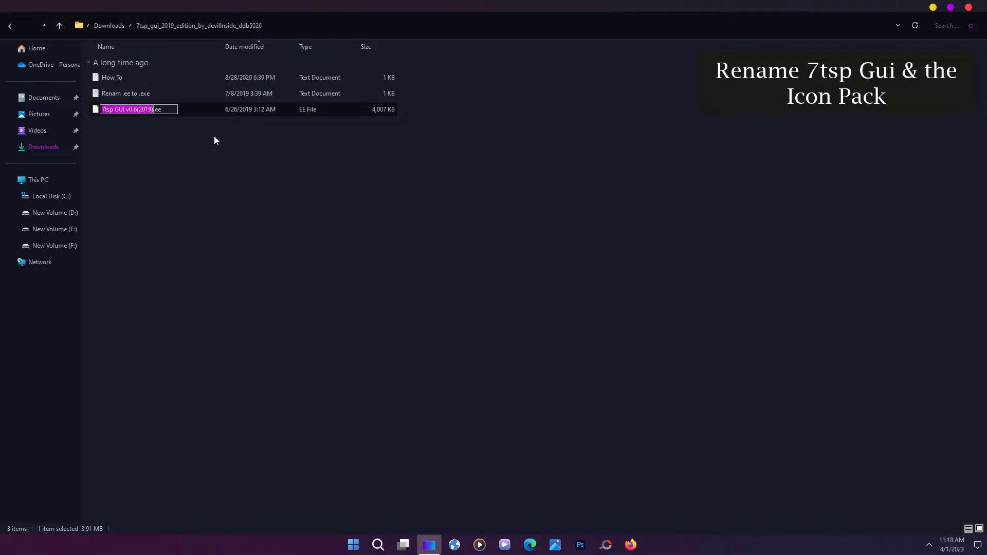
left_click(159, 110)
type("x")
key("Return")
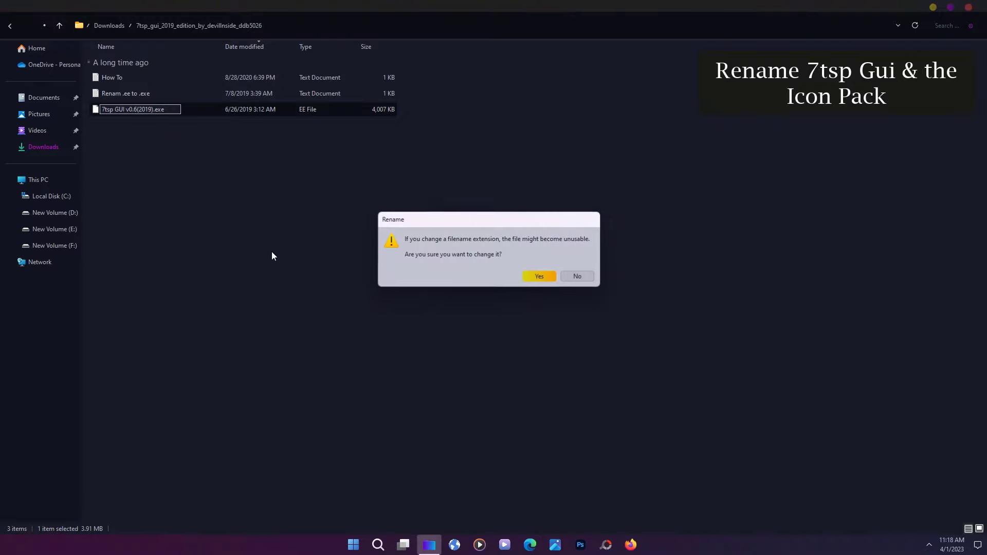
left_click(534, 275)
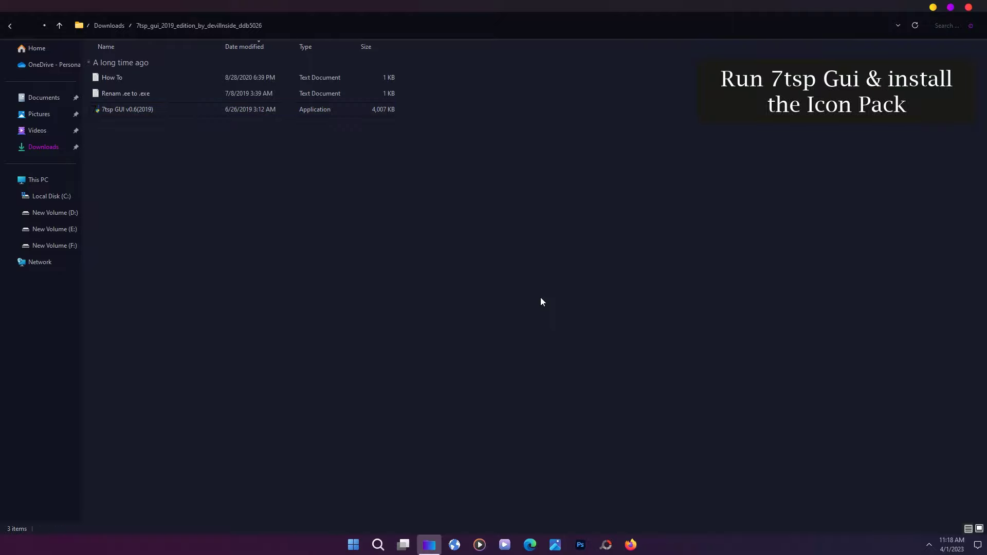
Run 7tsp GUI v0.6(2019) with administrator permission and minimize the File Explorer window behind it
double_click(137, 109)
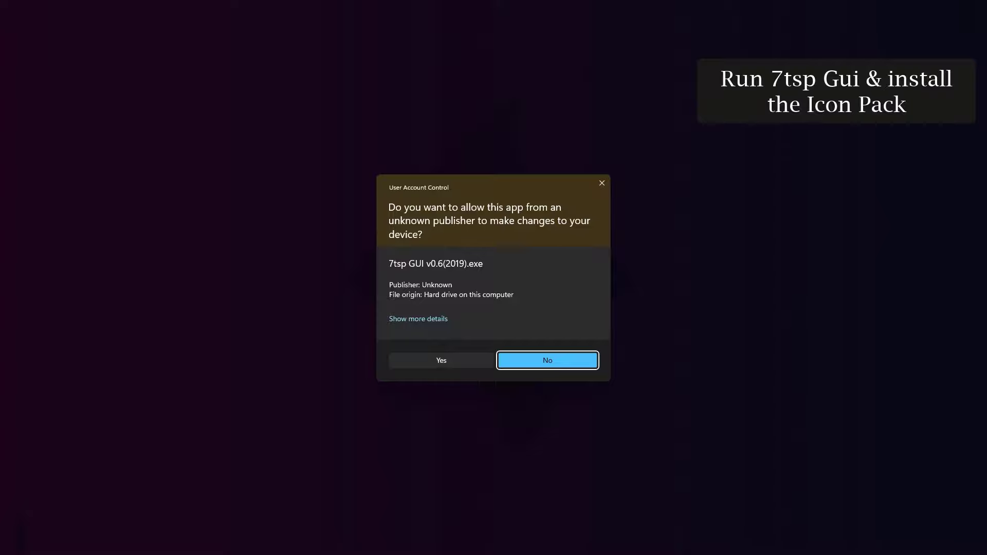
left_click(448, 359)
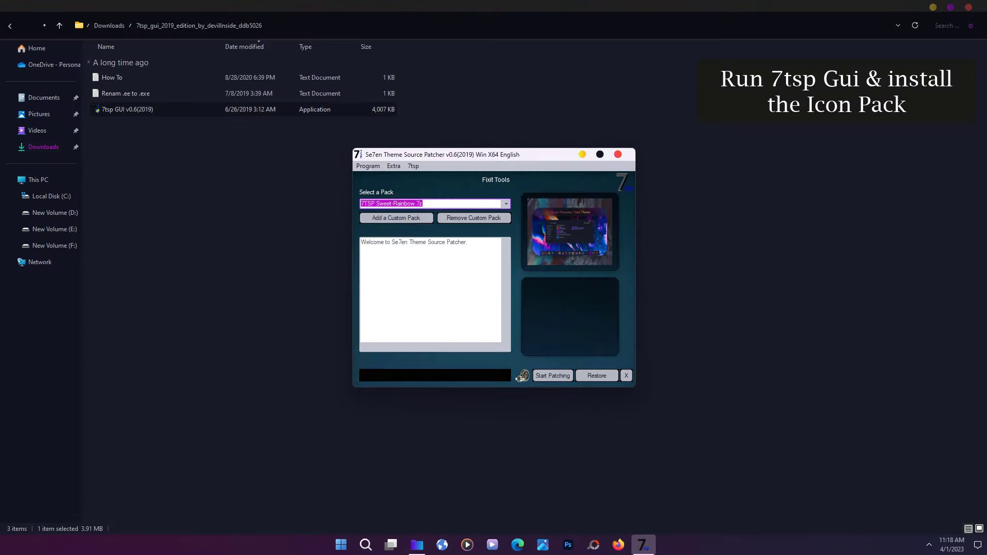
left_click(933, 7)
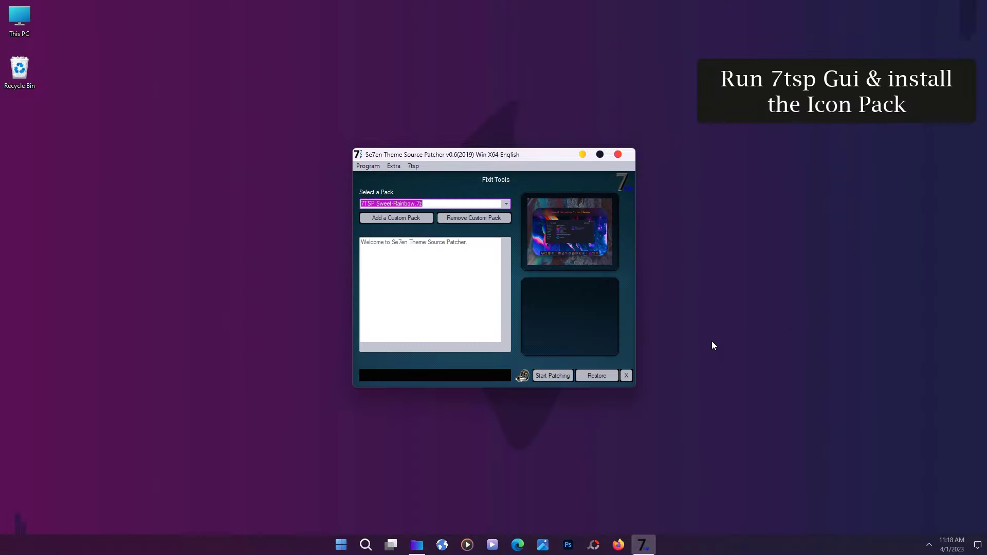
Add 7TSP Sweet-Rainbow from the Sweet Paranoia theme's 7TSP folder in Downloads as a custom pack, overwriting the existing pack
left_click(397, 218)
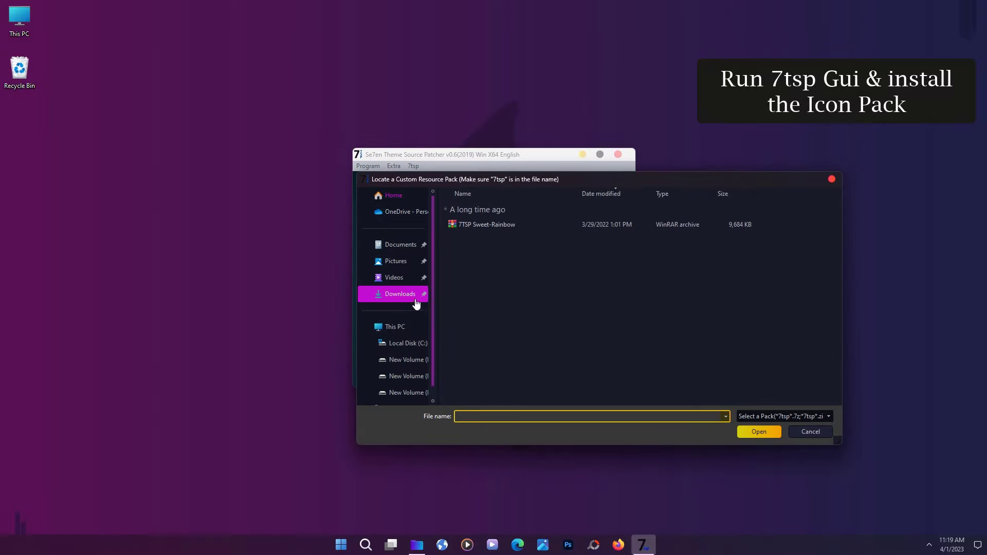
left_click(415, 301)
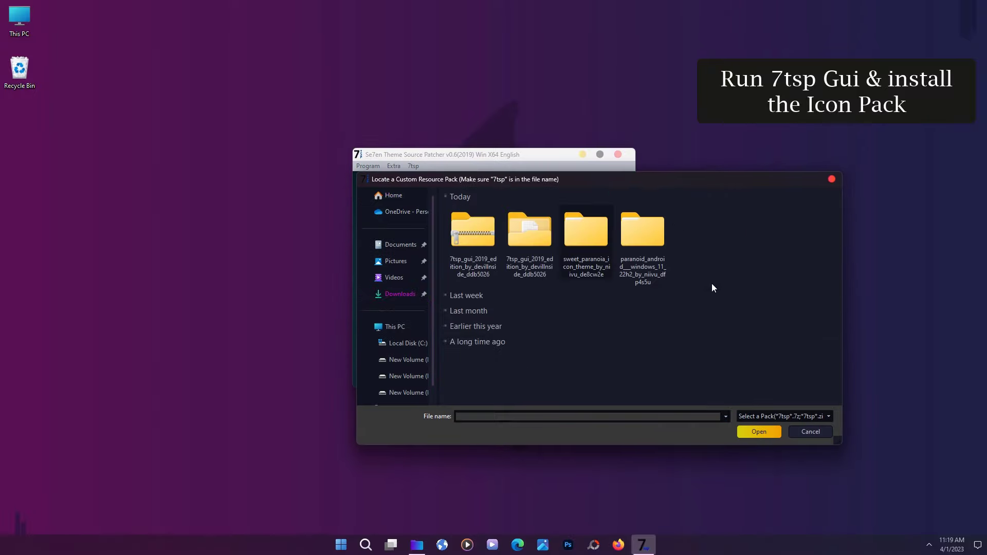
double_click(571, 229)
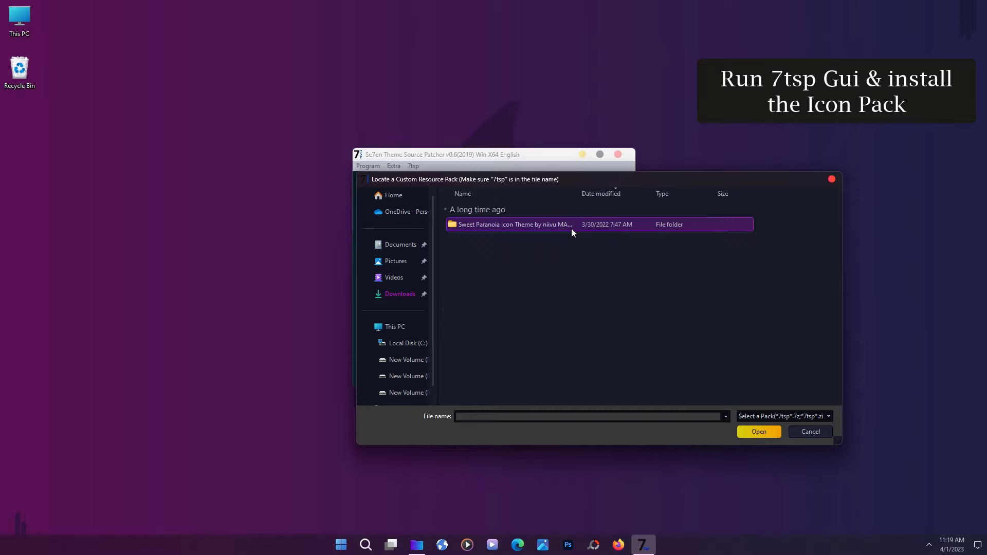
double_click(526, 225)
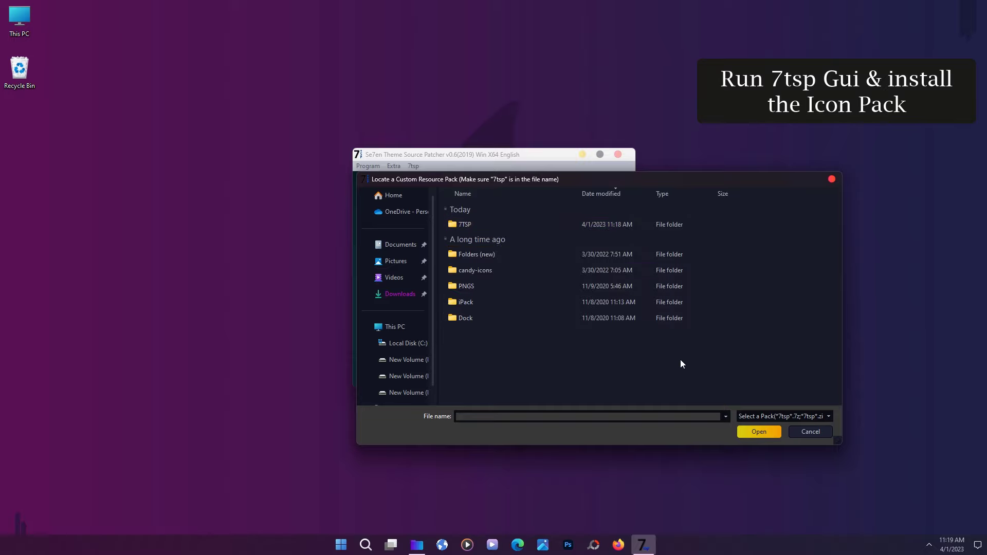
double_click(490, 224)
left_click(501, 226)
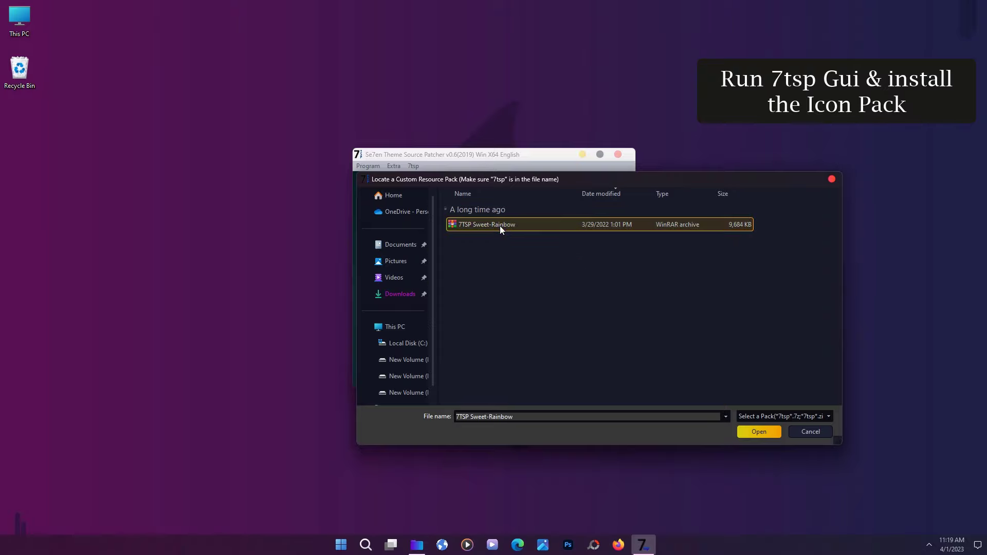
left_click(755, 432)
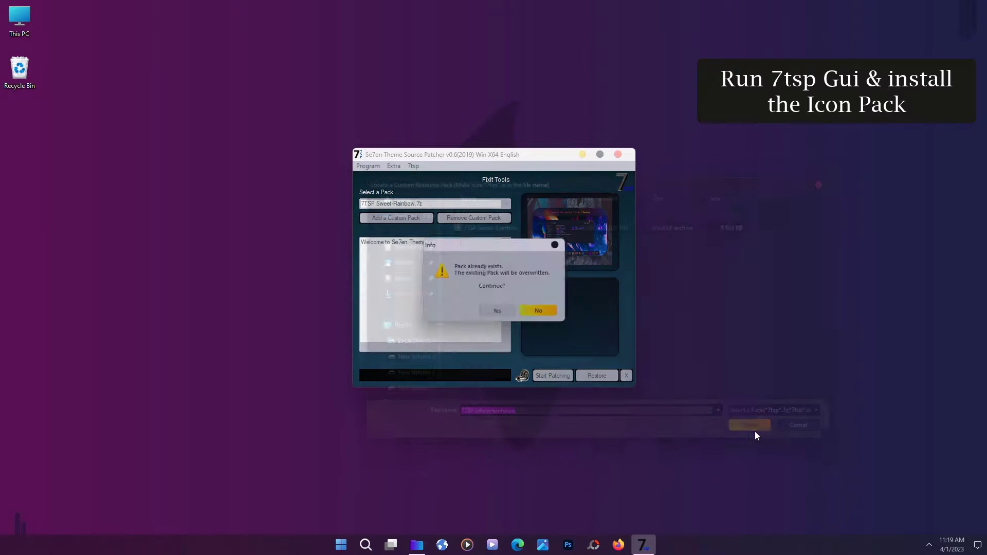
left_click(507, 314)
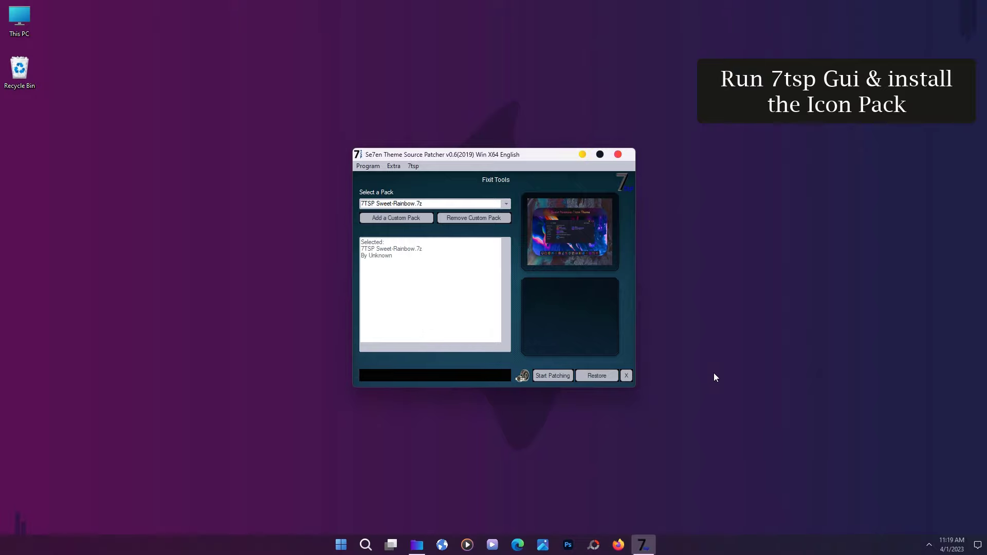
Patch the system with the 7TSP Sweet-Rainbow pack, keeping restore point creation enabled, and reboot the PC
left_click(559, 379)
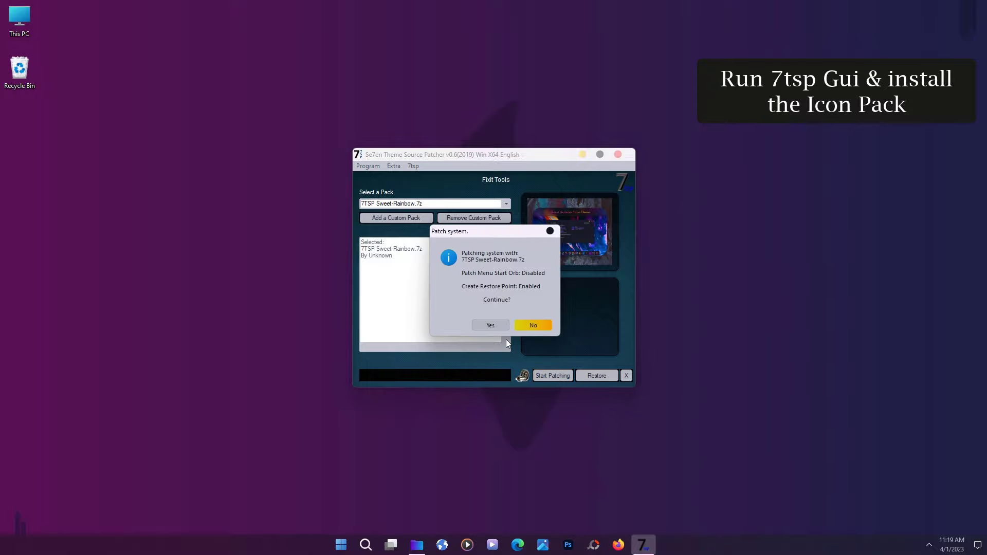
left_click(492, 324)
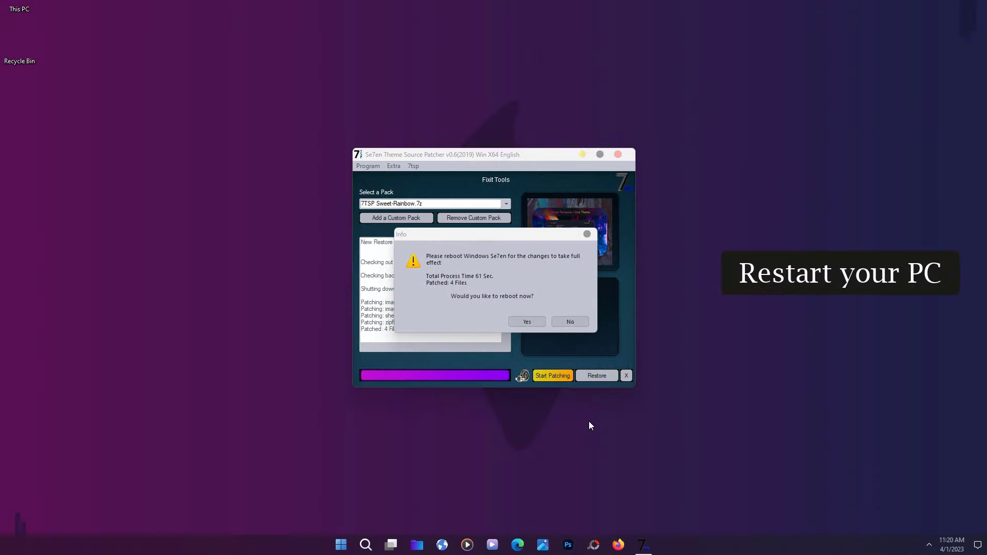
left_click(527, 322)
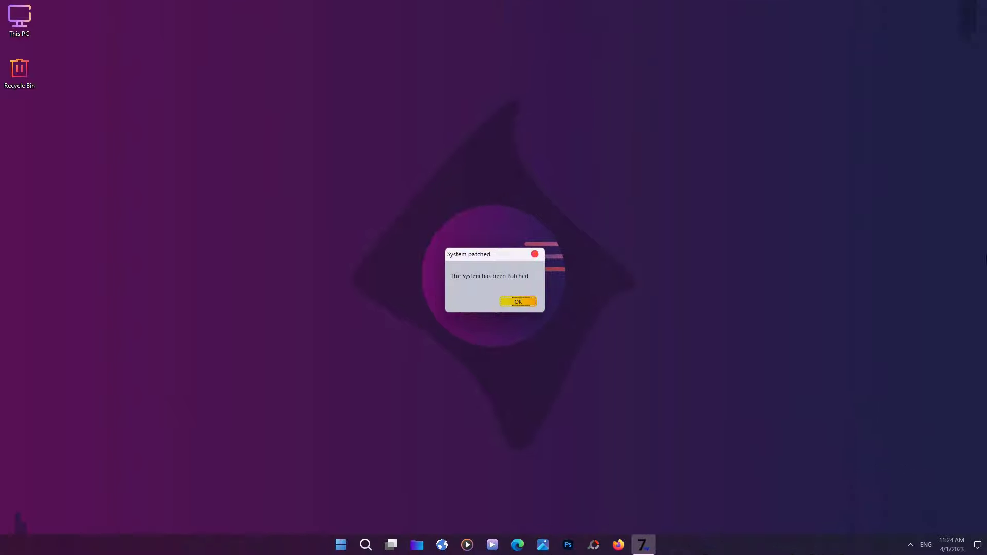
Dismiss the patch notice, open This PC to examine the drive and sidebar icons, and close the window
left_click(527, 304)
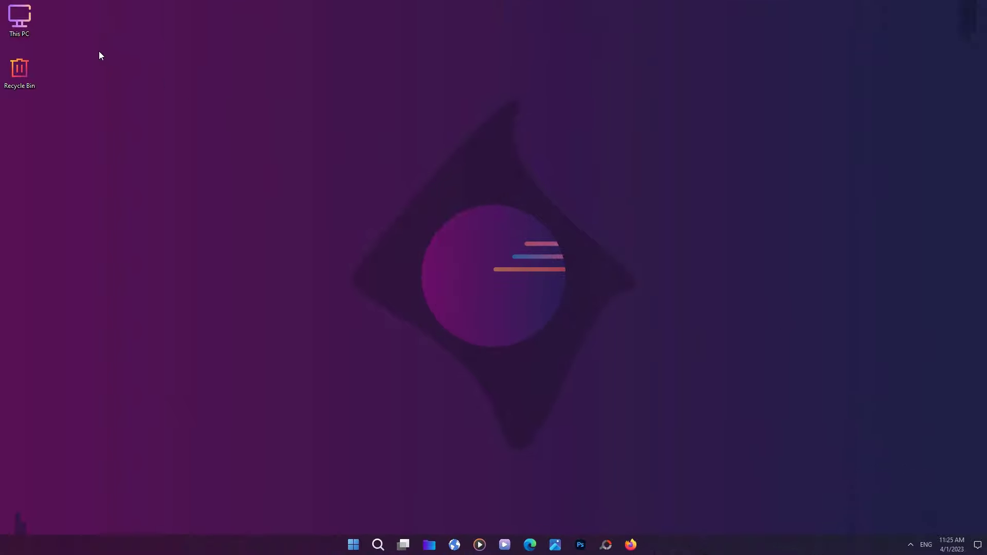
double_click(26, 20)
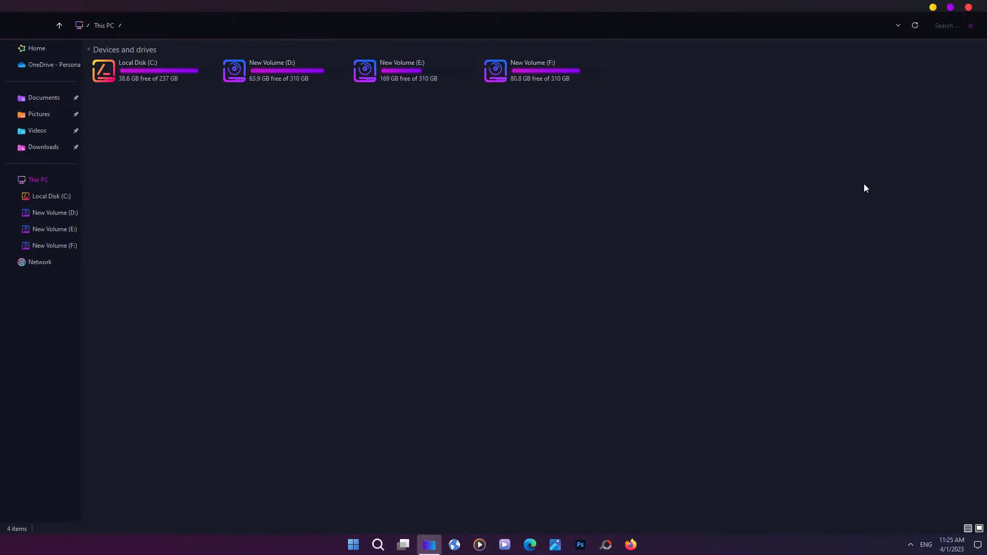
left_click(968, 8)
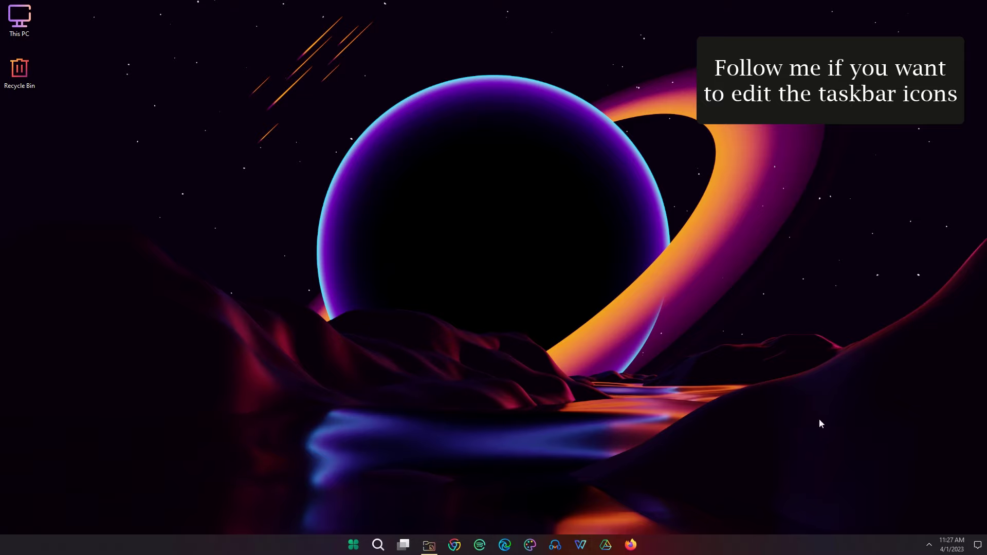
Open the icon chooser in the properties of the Firefox shortcut pinned to the taskbar
right_click(631, 544)
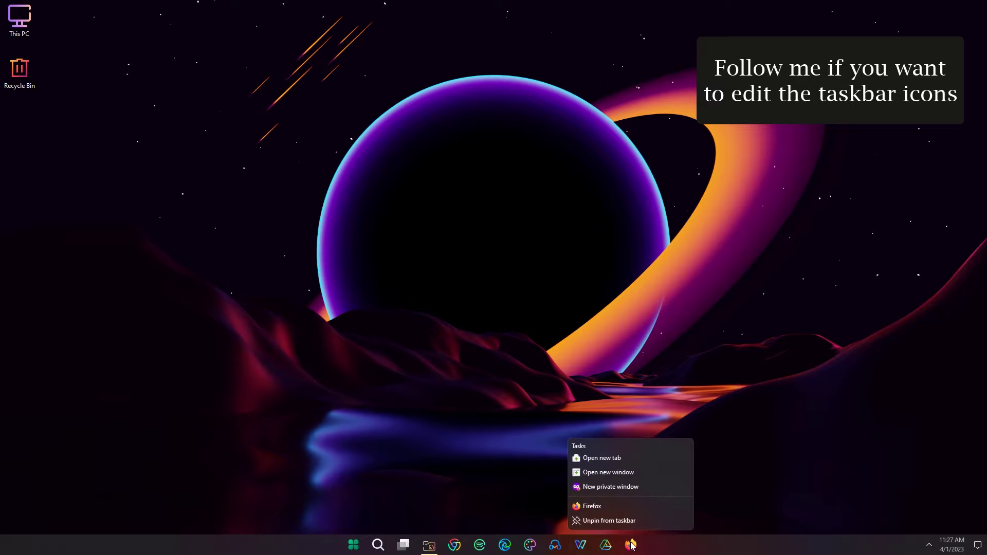
right_click(610, 506)
left_click(640, 498)
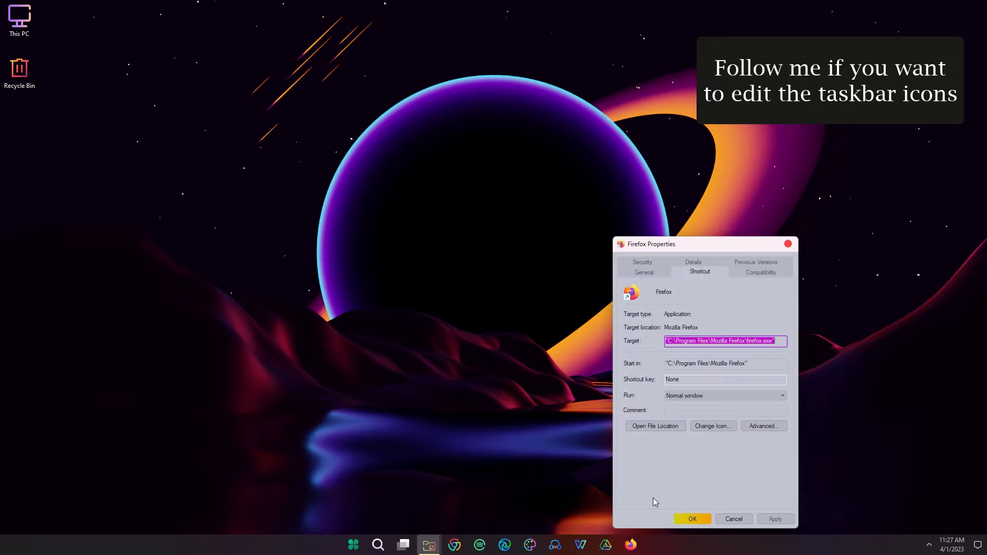
left_click(713, 425)
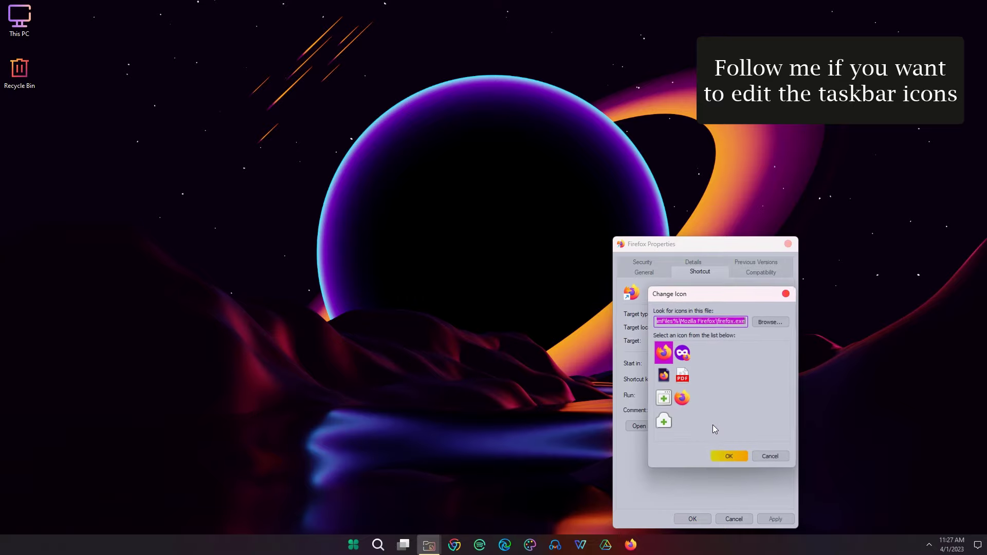
Assign the firefox-nightly icon from the Sweet Paranoia theme's candy-icons folder in Downloads to the Firefox shortcut and apply the change
left_click(770, 323)
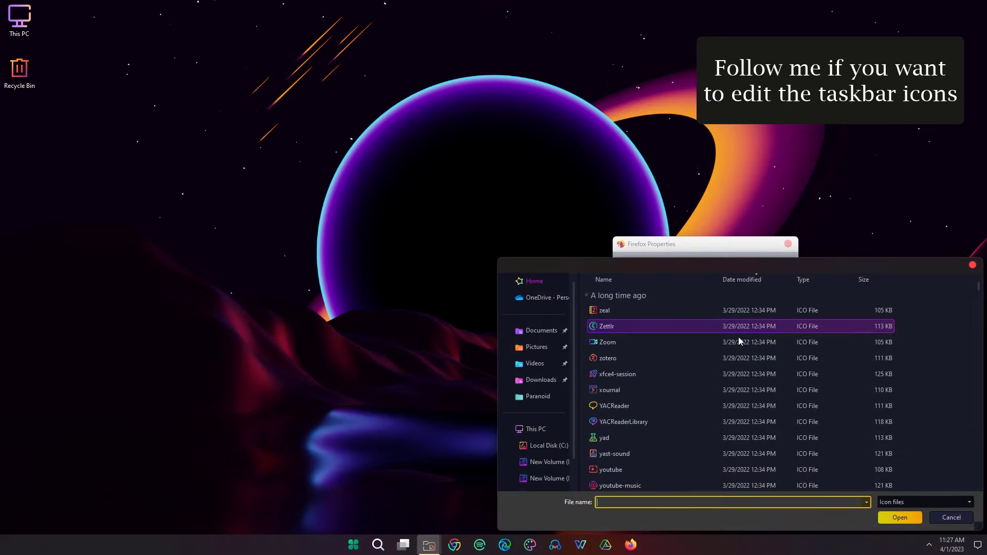
left_click(546, 385)
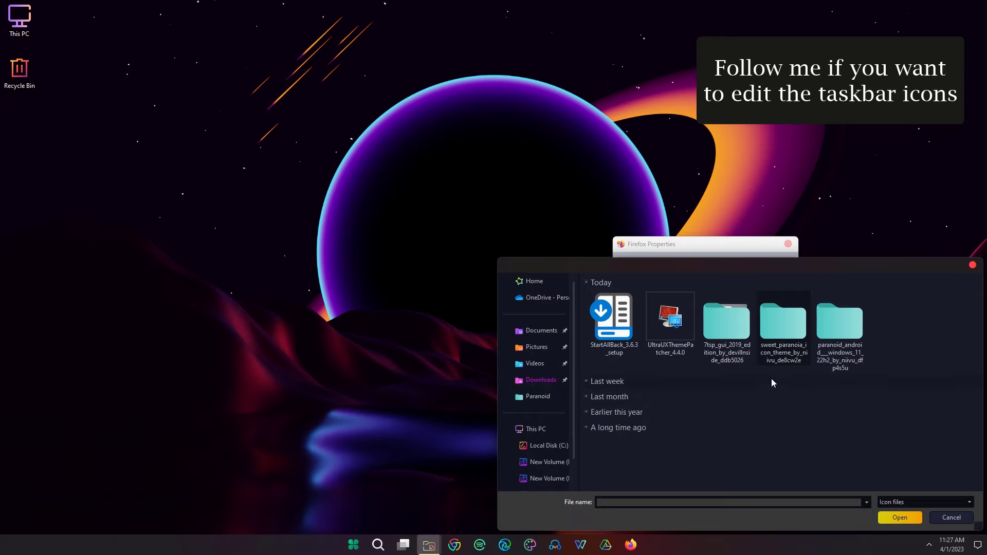
double_click(790, 338)
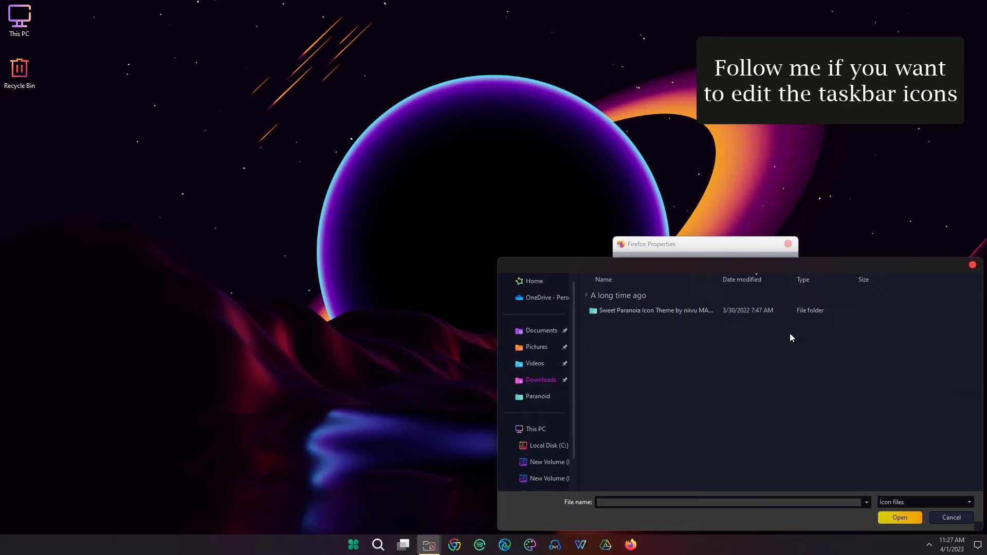
double_click(640, 312)
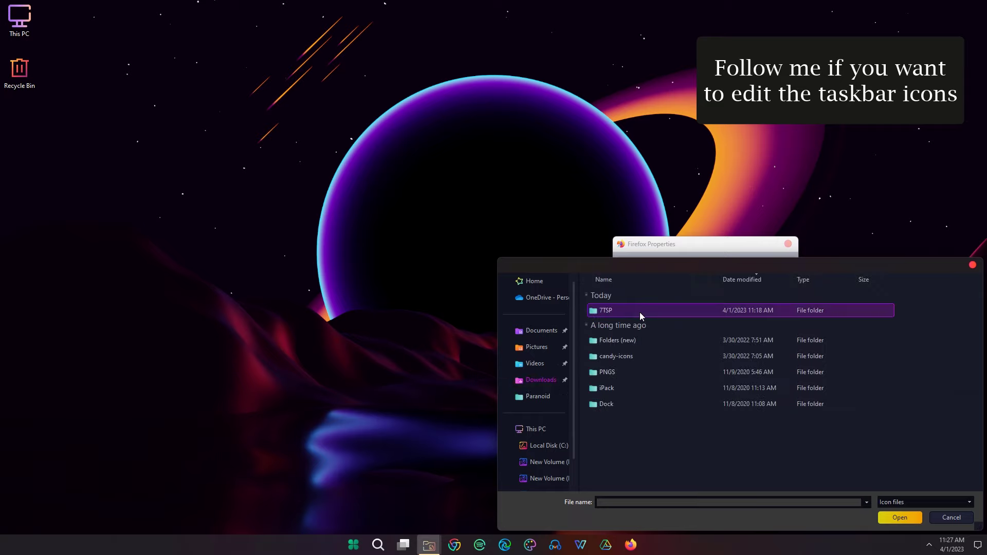
double_click(640, 357)
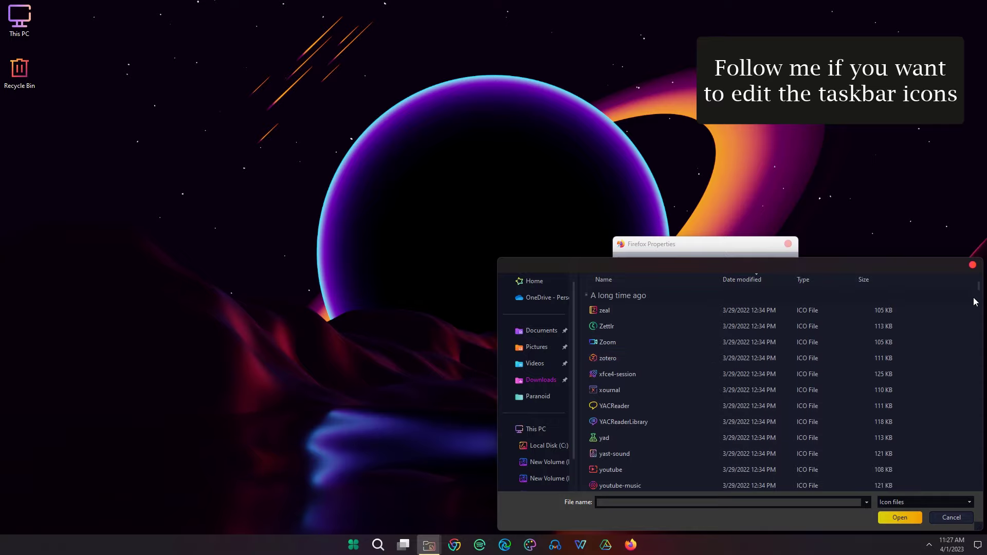
left_click_drag(978, 287, 978, 428)
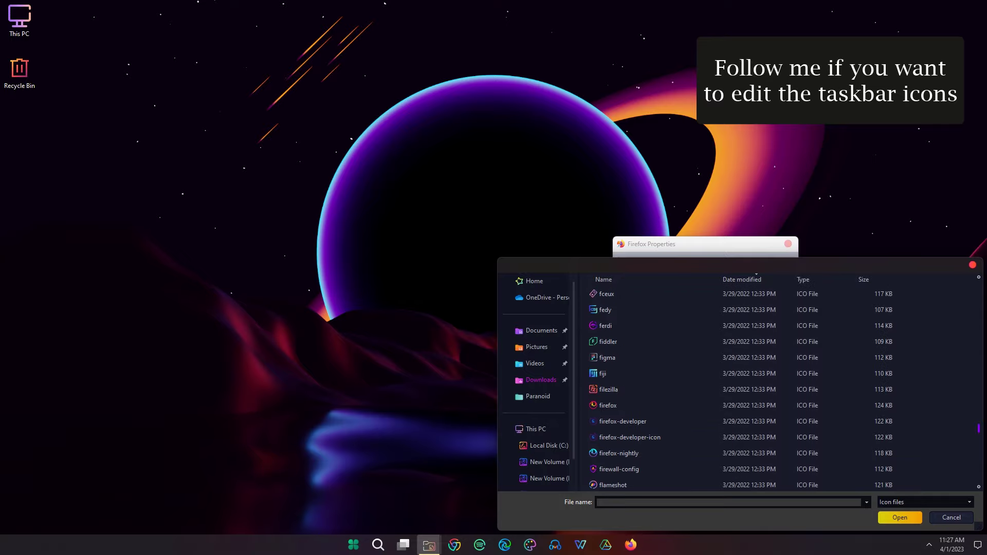
left_click(648, 453)
left_click(895, 517)
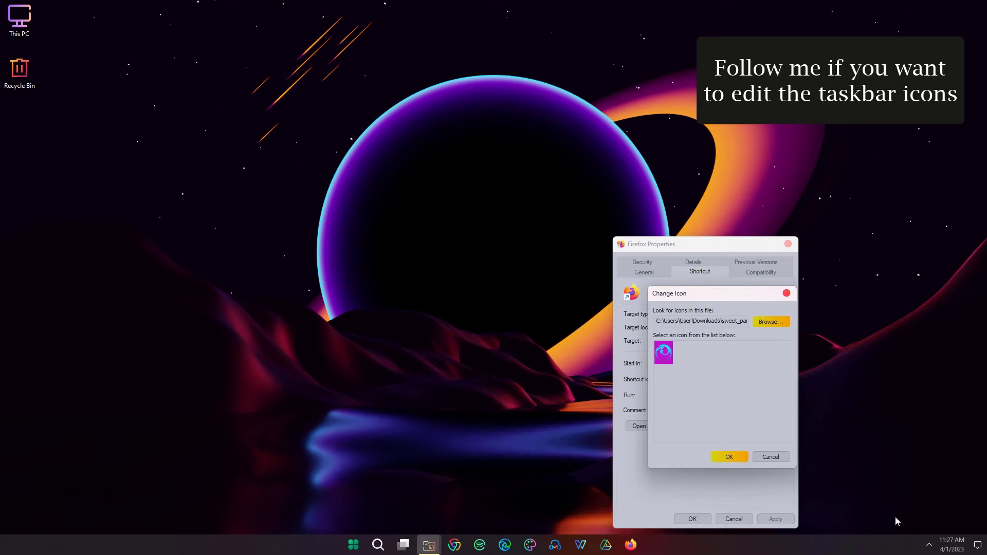
left_click(728, 457)
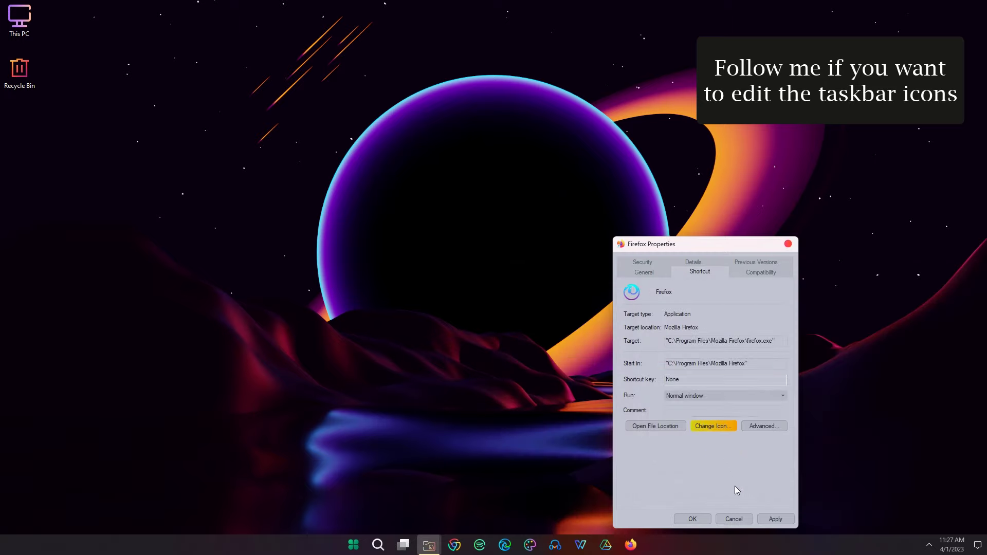
left_click(780, 519)
left_click(691, 517)
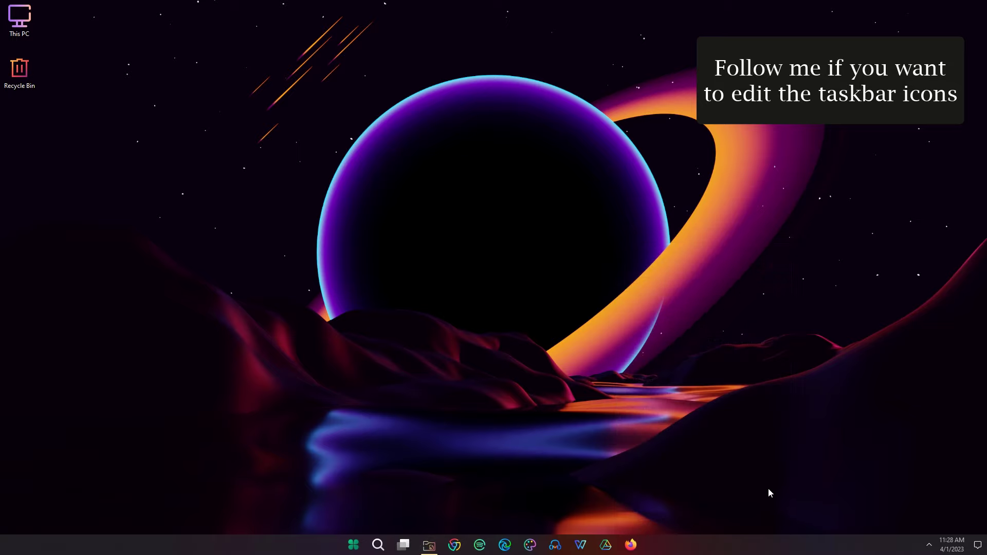
Restart Windows Explorer through Task Manager to refresh the taskbar icons, and close Task Manager
right_click(709, 544)
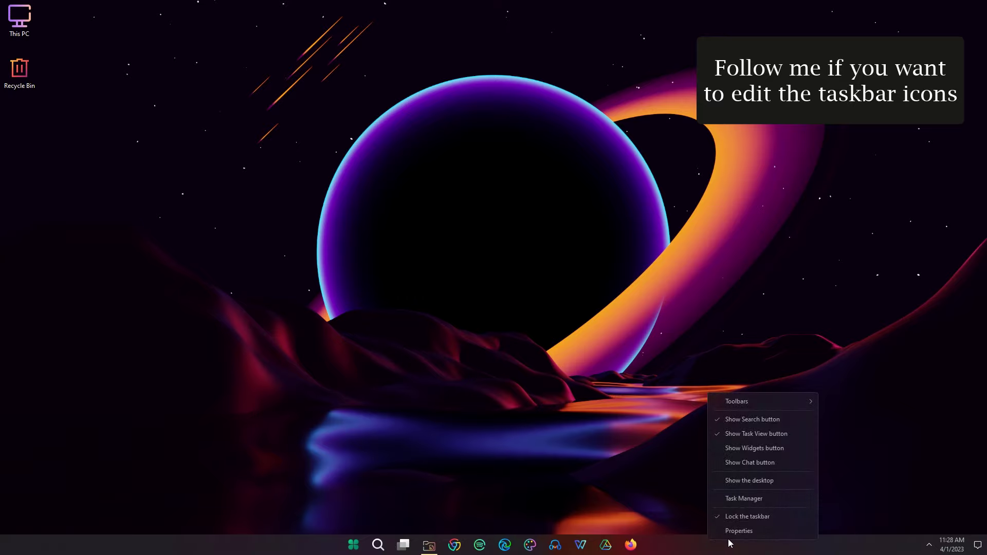
left_click(775, 498)
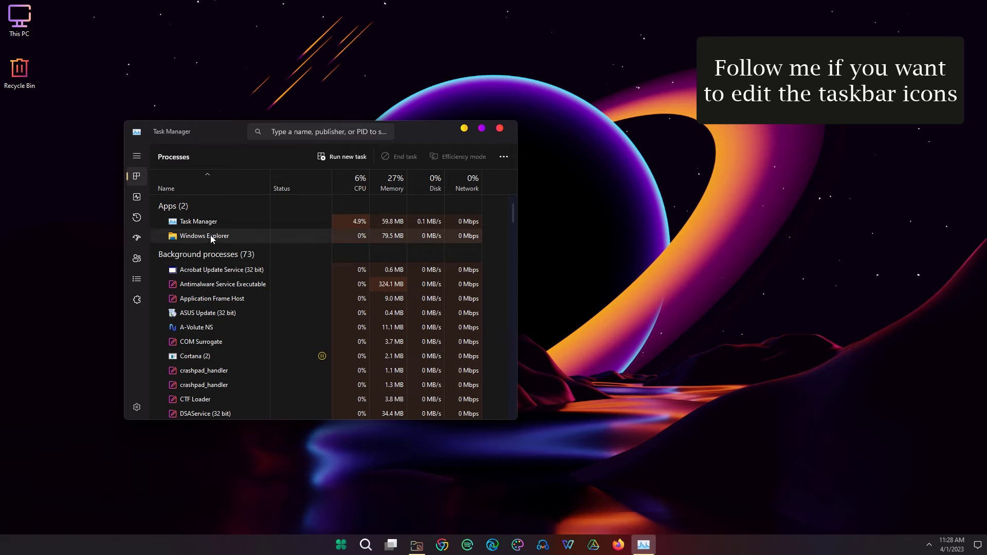
left_click(211, 236)
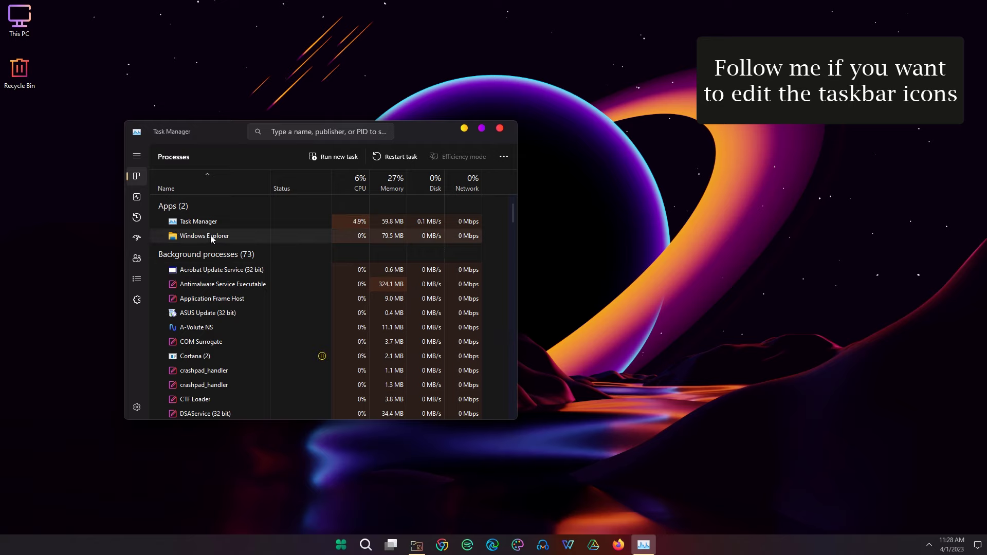
left_click(400, 158)
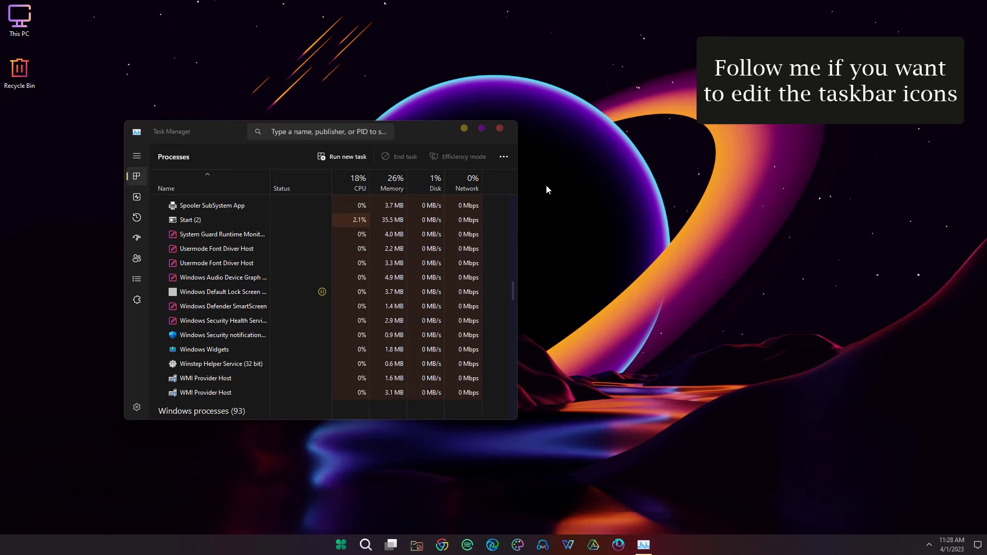
left_click(499, 129)
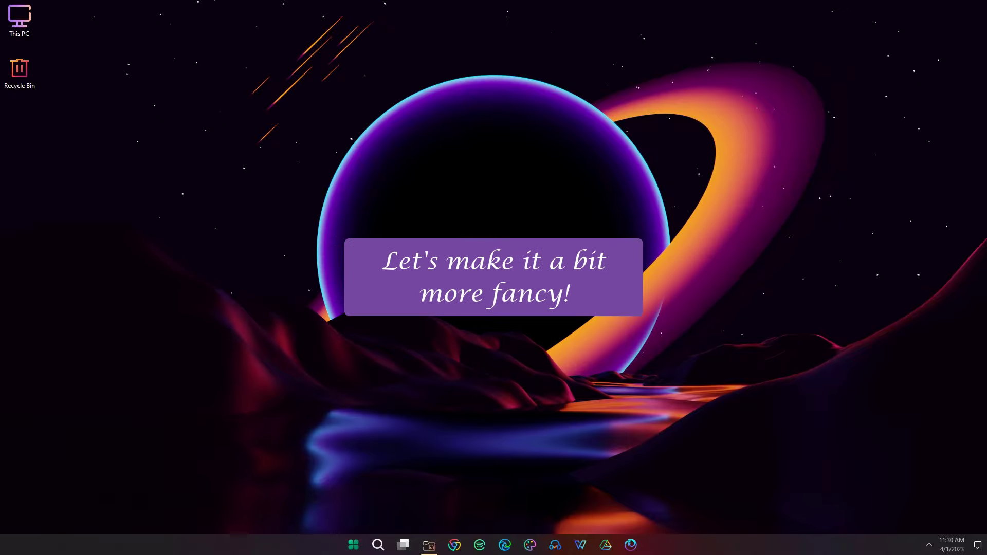
Hide all desktop icons
right_click(510, 192)
mouse_move(543, 202)
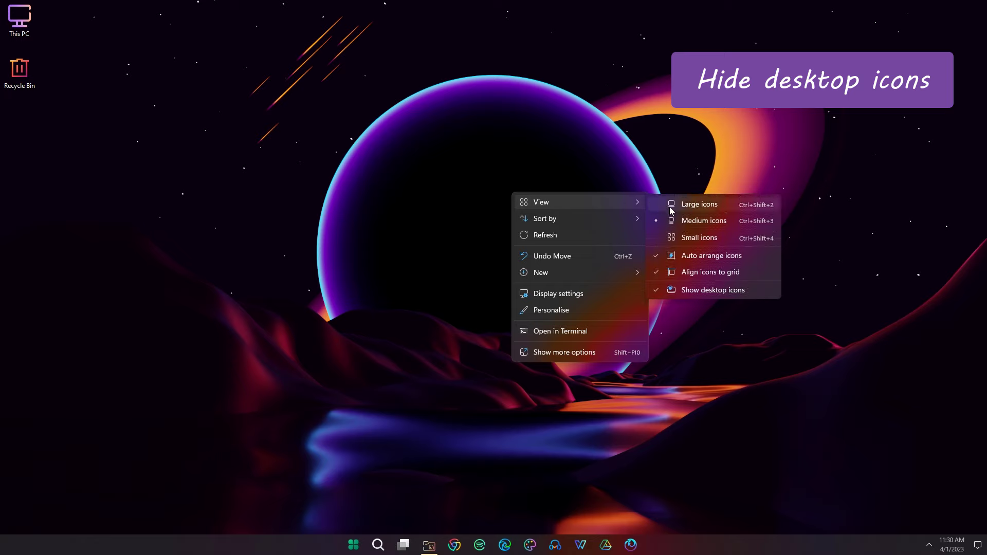
left_click(728, 291)
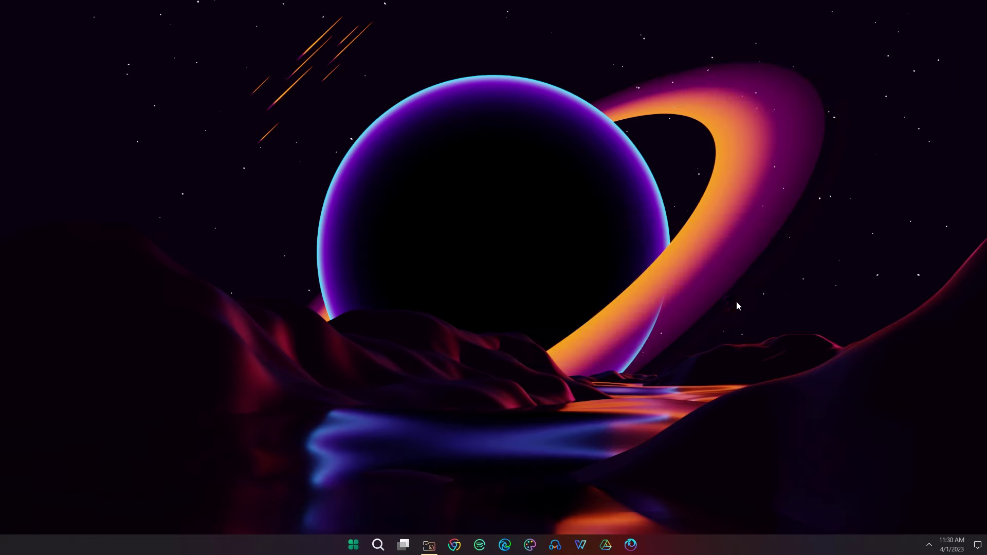
Install Rainmeter-4.5.17 from the Downloads folder with English as the installer language, and run Rainmeter on finishing
left_click(430, 547)
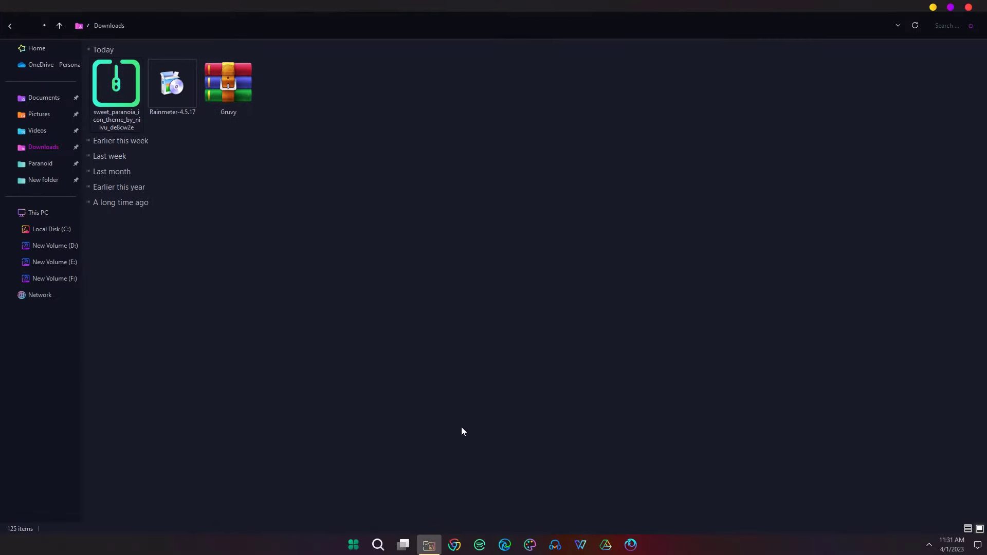
left_click_drag(270, 88, 181, 80)
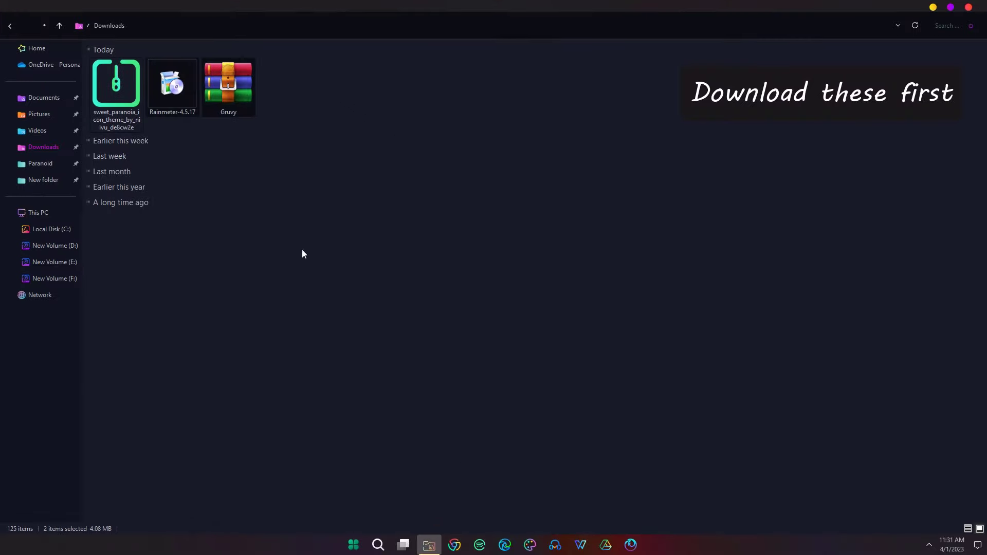
left_click(329, 331)
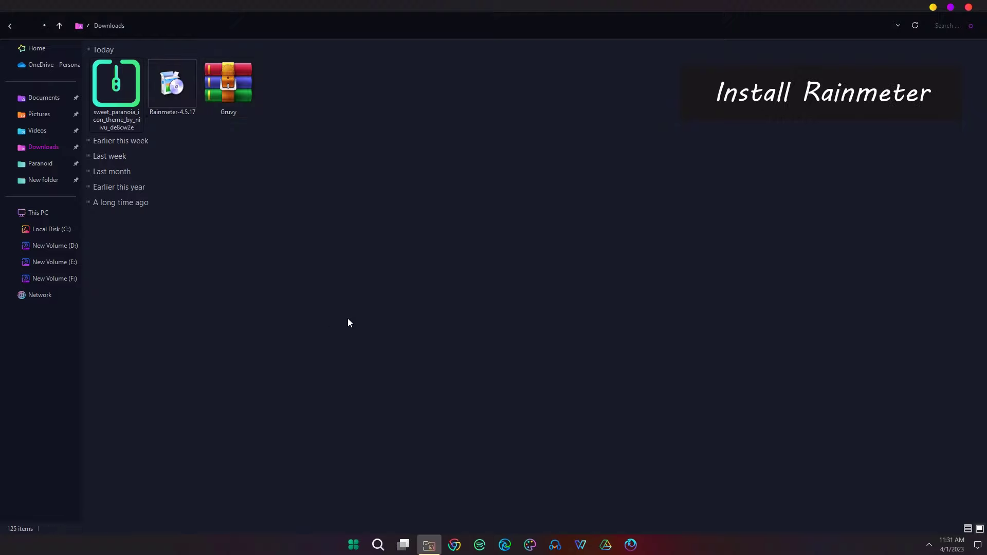
double_click(162, 86)
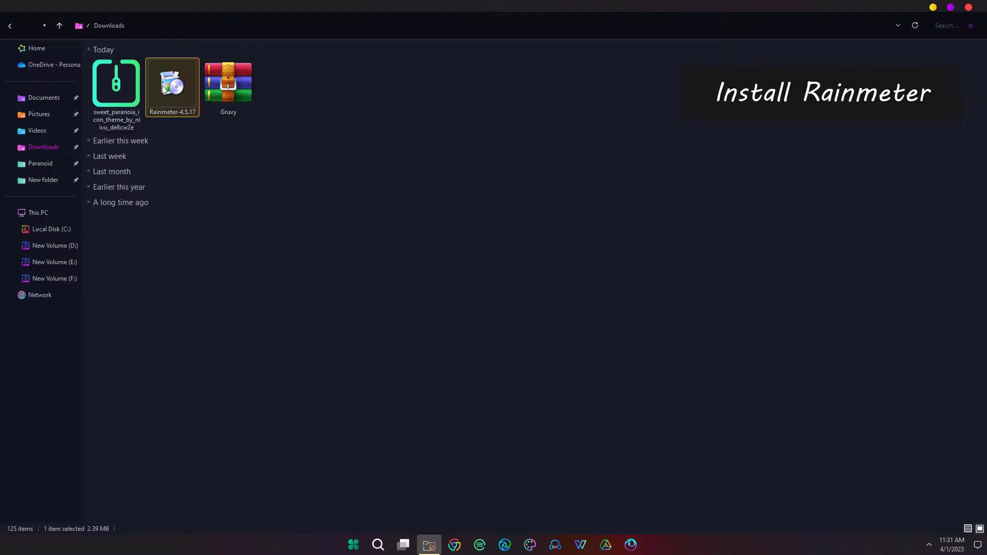
left_click(528, 284)
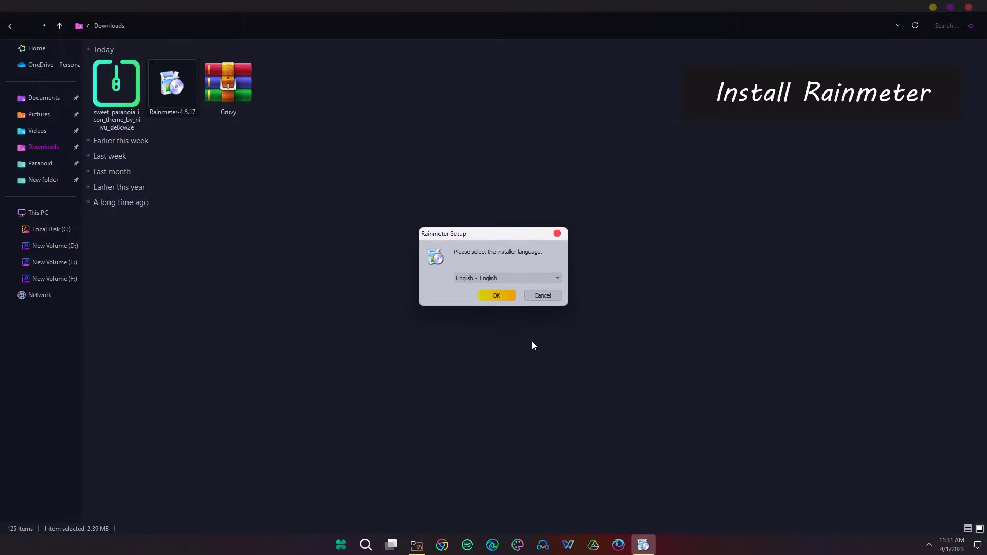
left_click(499, 293)
left_click(547, 354)
left_click(548, 355)
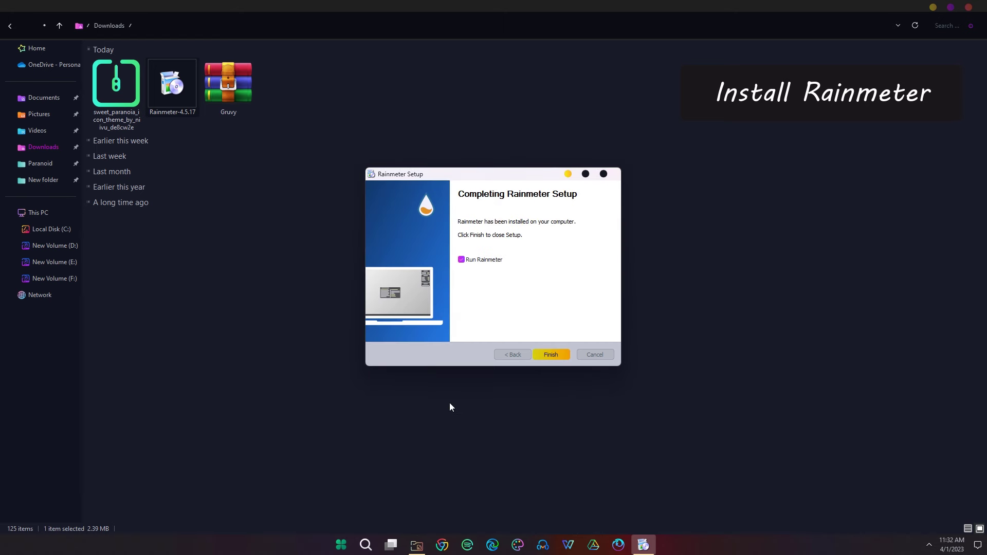
left_click(552, 355)
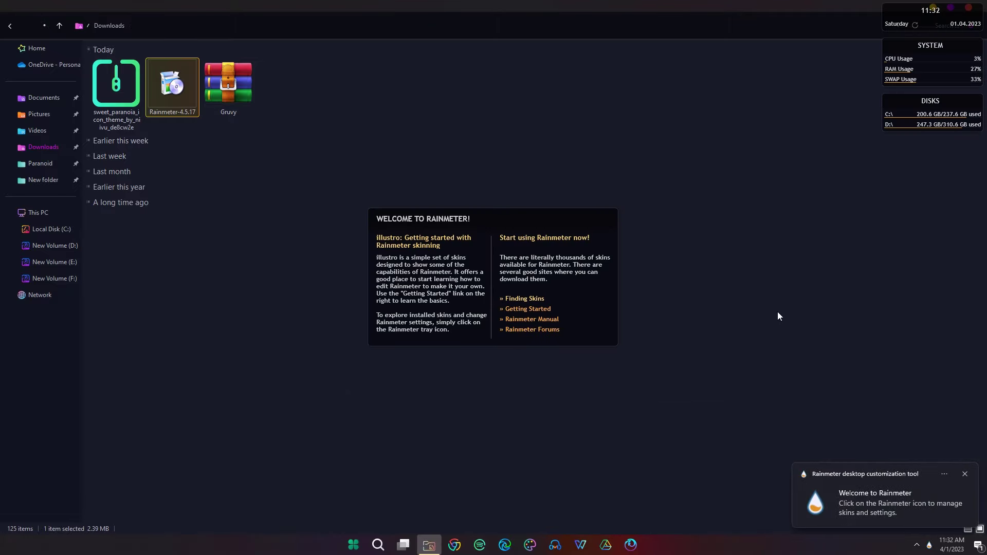
Bring the Downloads window to the front and extract the Gruvy archive with 7-Zip into its own Gruvy folder
left_click(795, 4)
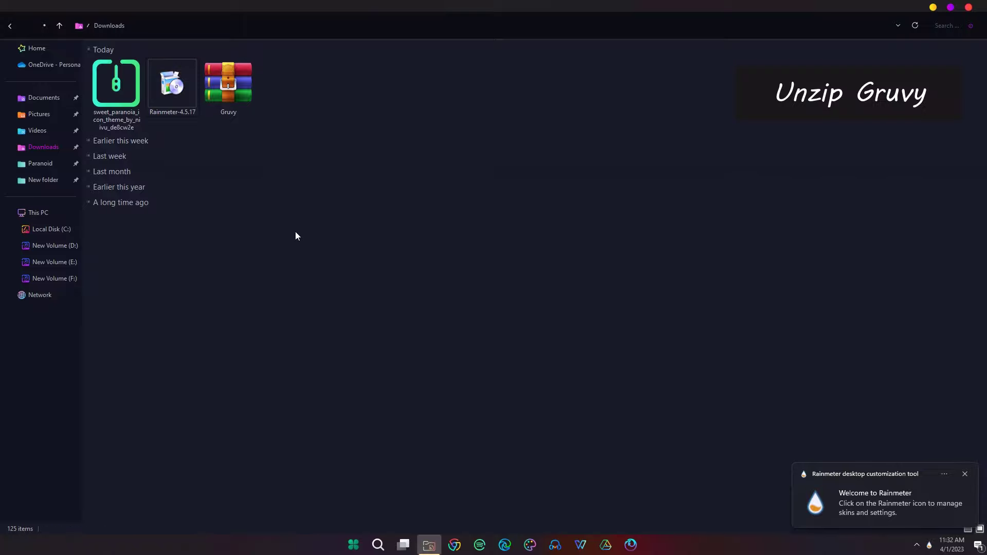
left_click(240, 82)
right_click(240, 82)
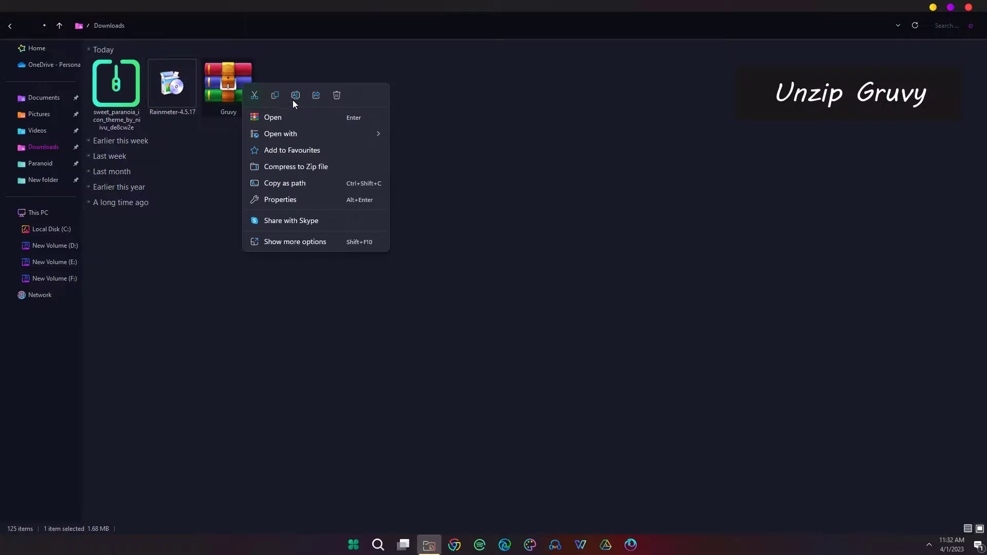
left_click(314, 242)
mouse_move(357, 323)
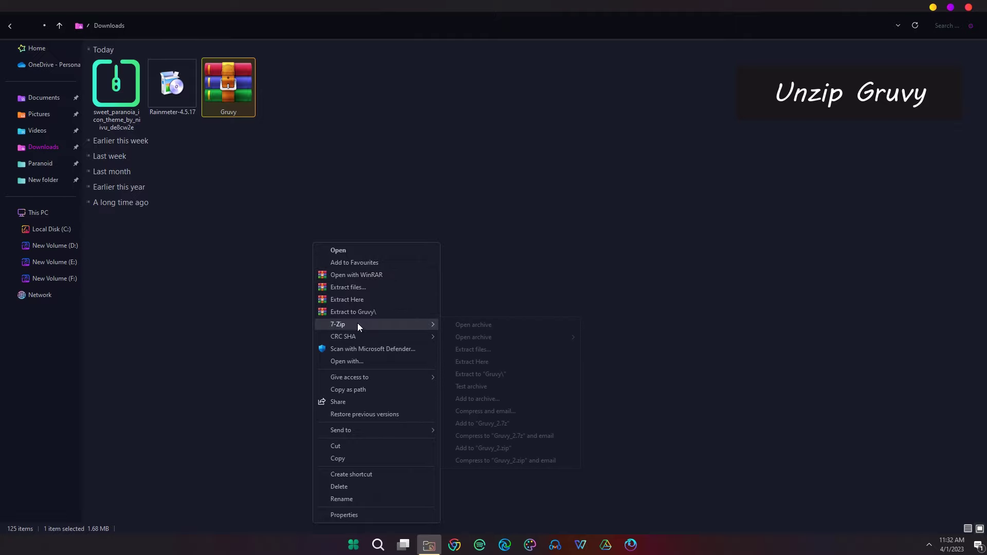
left_click(499, 373)
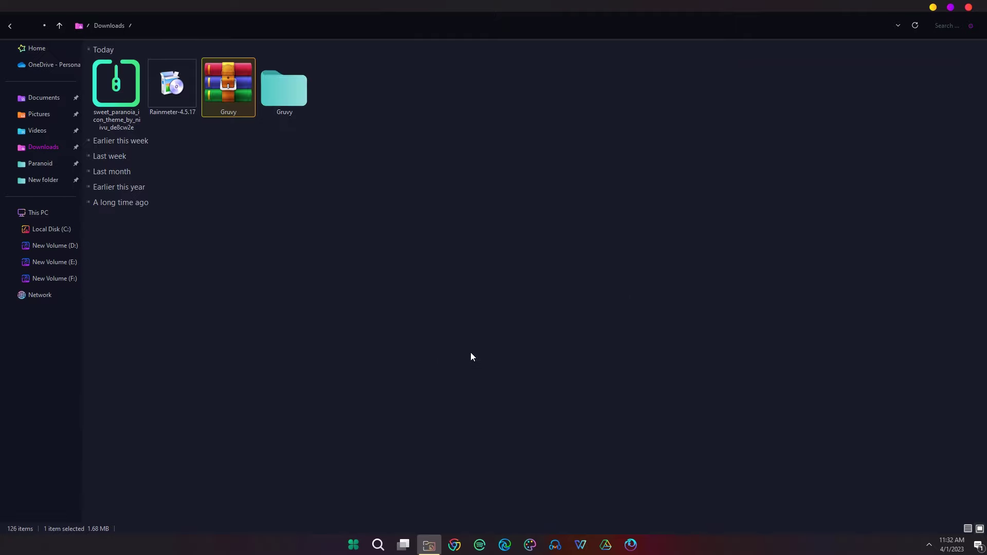
Copy the extracted Gruvy folder from Downloads into Documents/Rainmeter/Skins, and close the file window
right_click(285, 90)
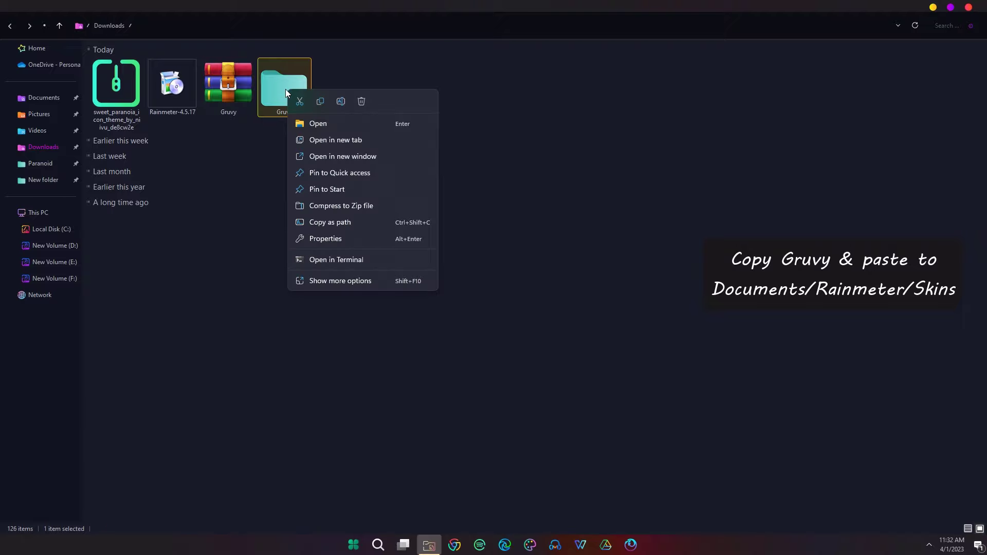
left_click(320, 101)
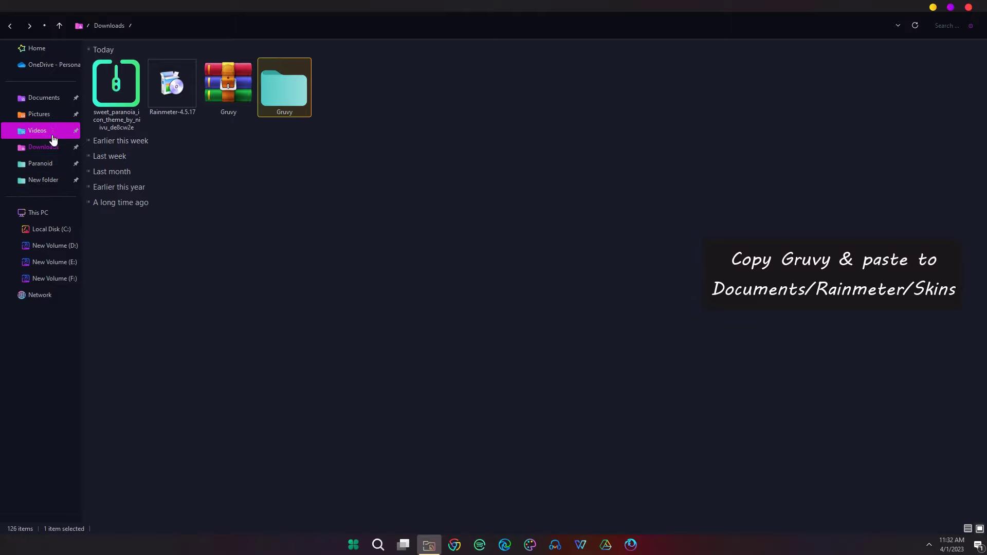
left_click(31, 98)
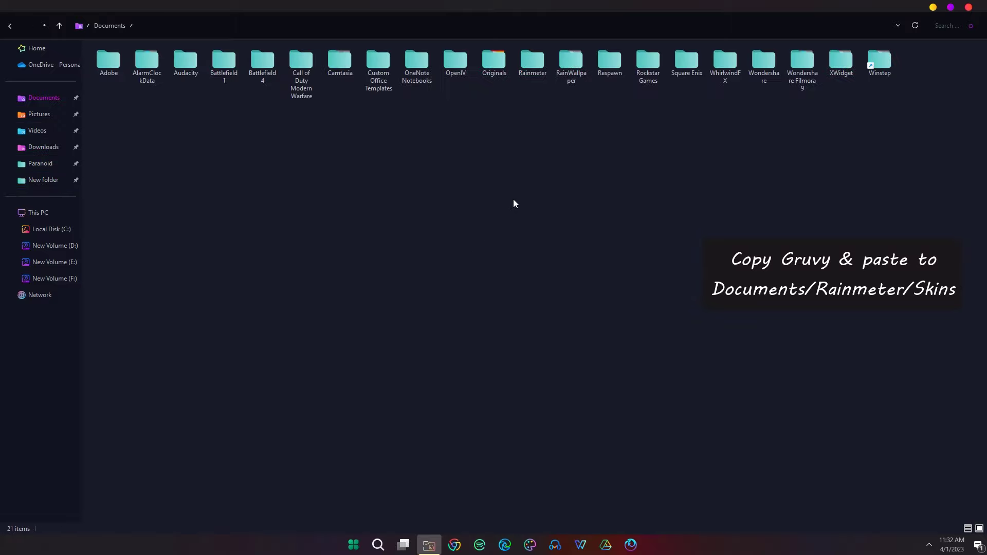
double_click(532, 61)
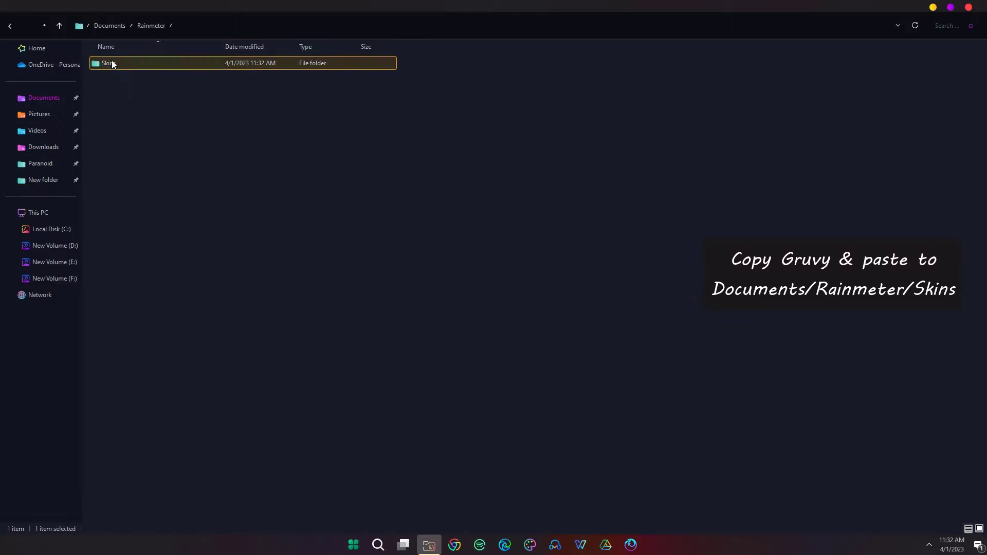
double_click(107, 63)
right_click(318, 236)
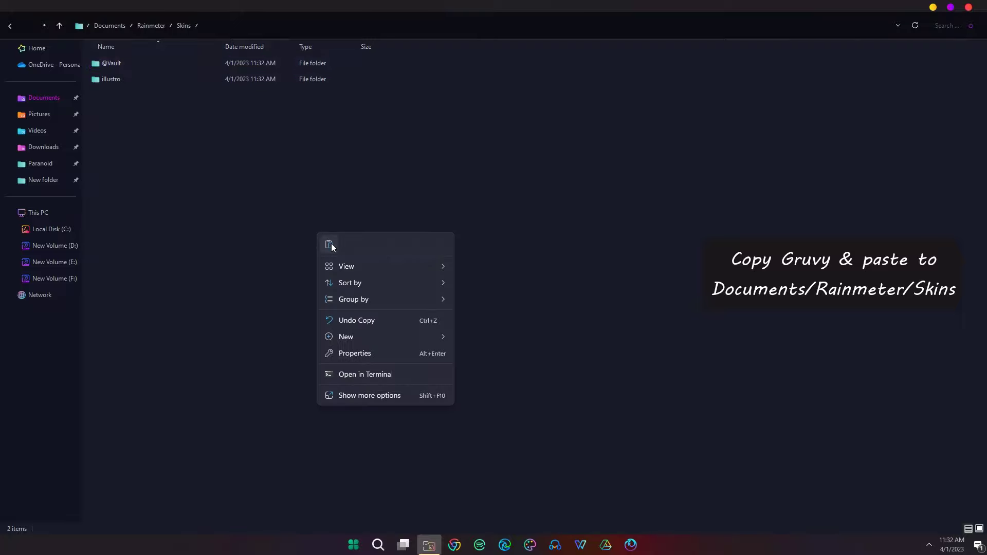
left_click(329, 244)
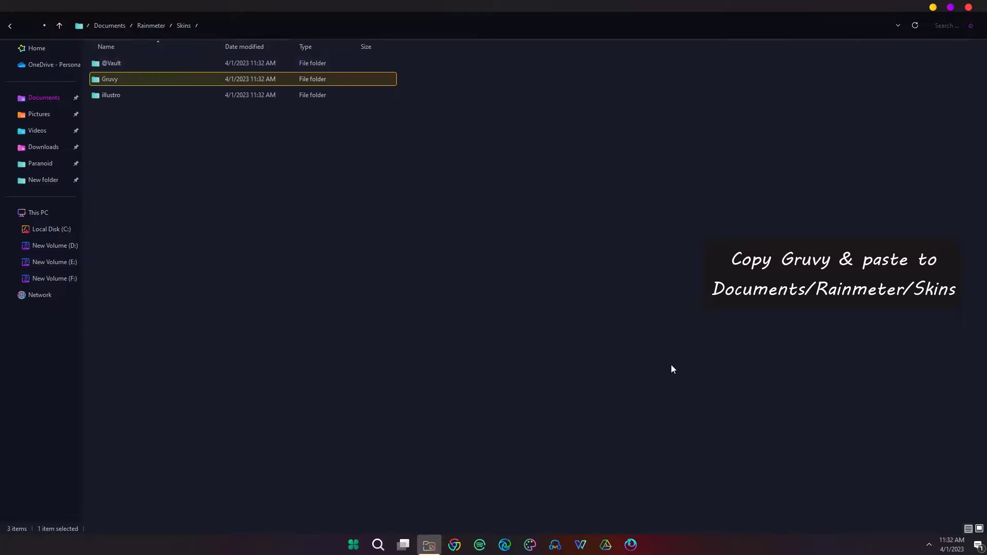
left_click(968, 7)
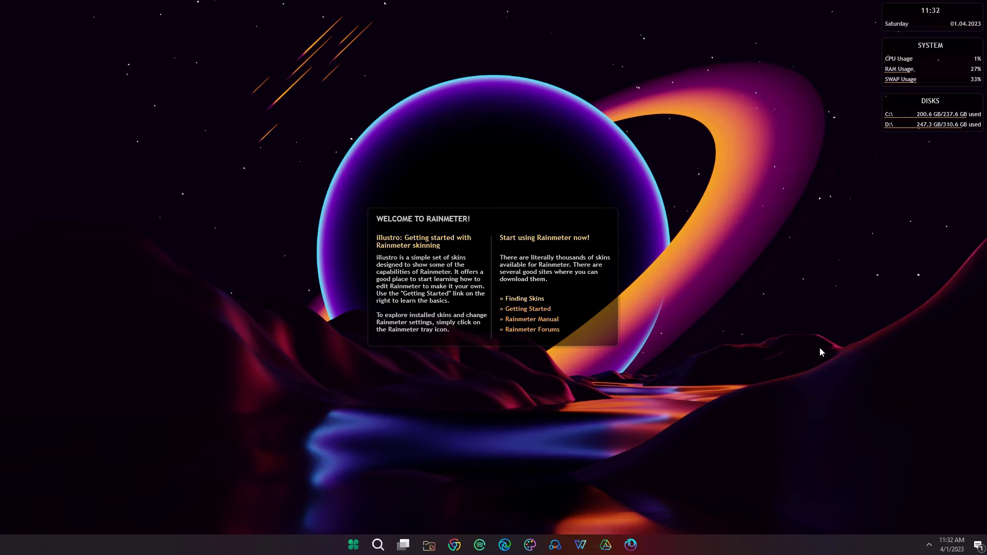
Unload the default illustro skins from the desktop: the Welcome panel, Clock, System and Disks
right_click(594, 221)
left_click(609, 339)
right_click(899, 11)
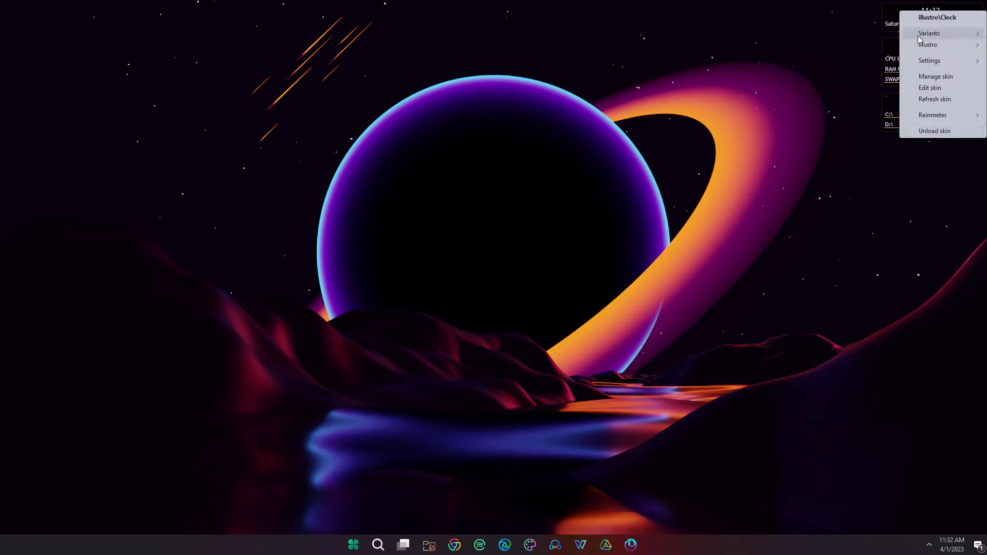
left_click(914, 129)
right_click(893, 48)
left_click(908, 168)
right_click(891, 98)
left_click(920, 218)
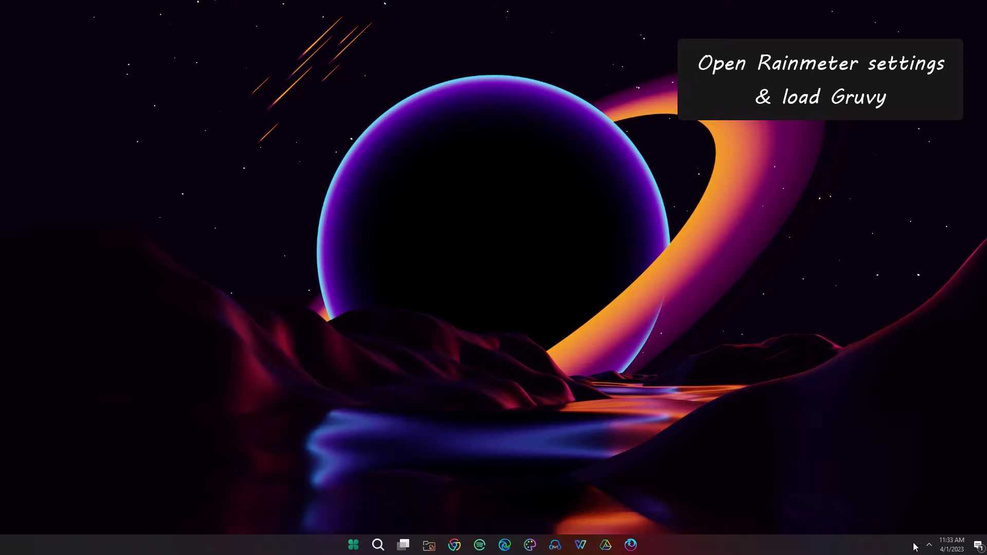
Bring up the Manage Rainmeter window from the Rainmeter tray icon and refresh all skins
left_click(929, 545)
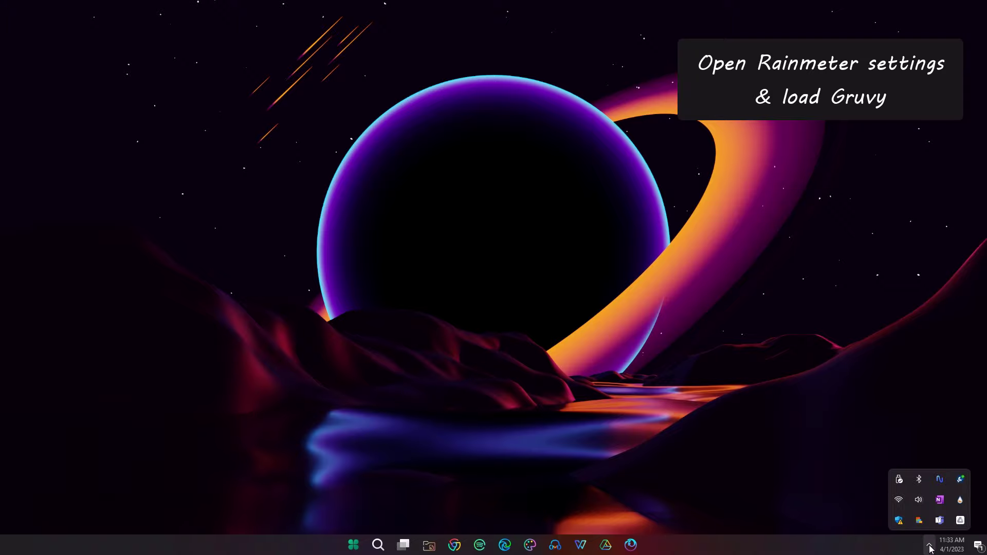
left_click(960, 500)
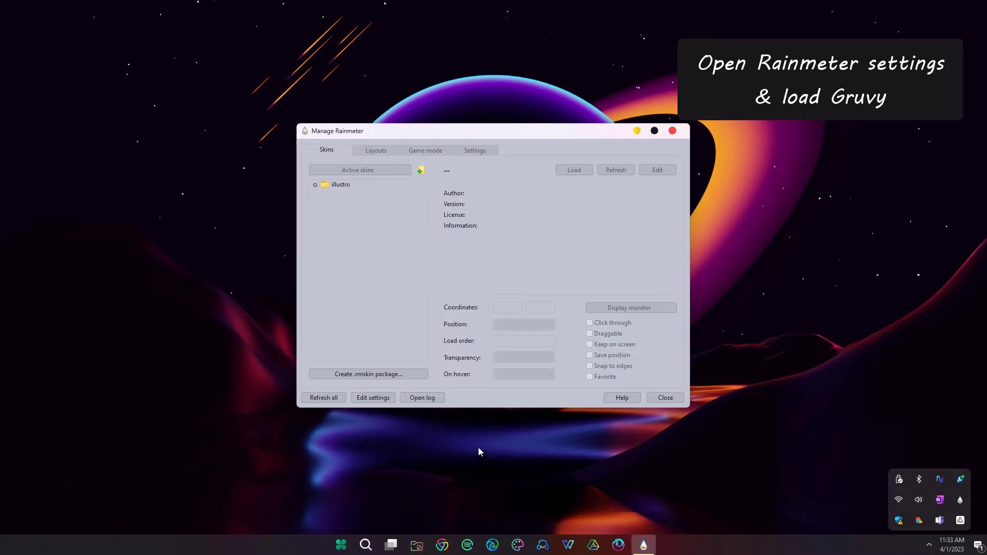
left_click(324, 398)
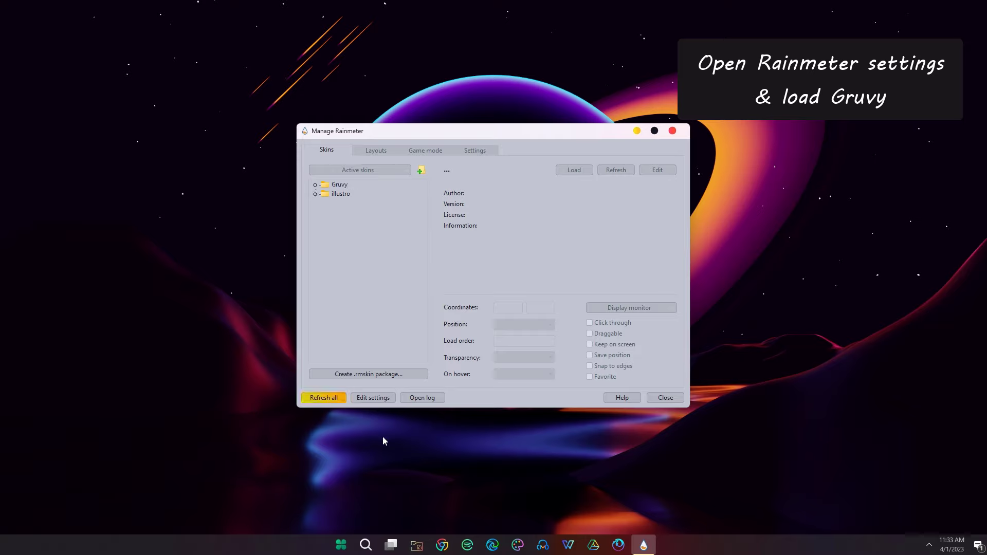
Load the Gruvy.ini skin from the Dash folder of the Gruvy skin set
left_click(315, 185)
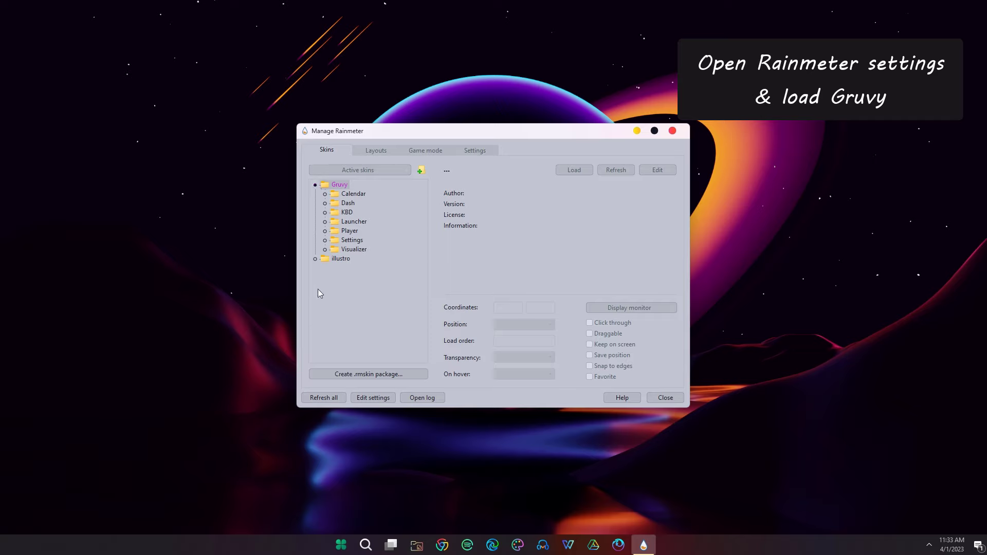
left_click(325, 203)
left_click(359, 213)
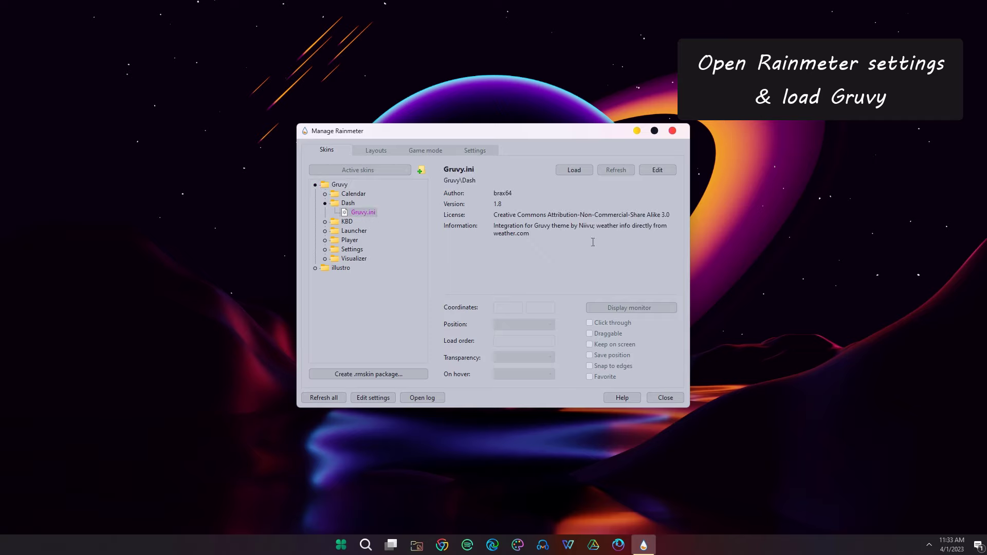
left_click(584, 173)
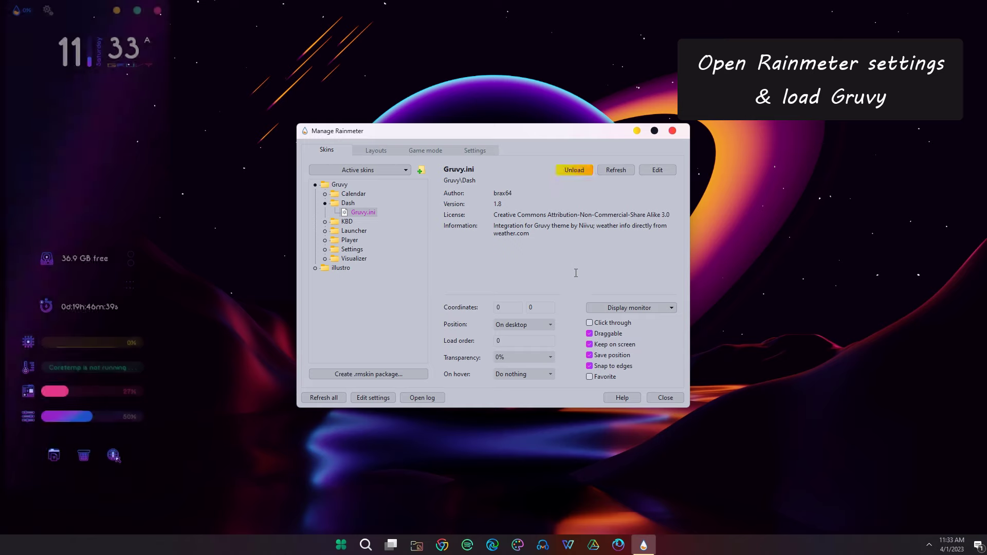
Set the Gruvy dash skin's position to On desktop and move it slightly down the screen edge to coordinates 0, 36
left_click(550, 324)
left_click(535, 338)
left_click_drag(79, 145, 73, 162)
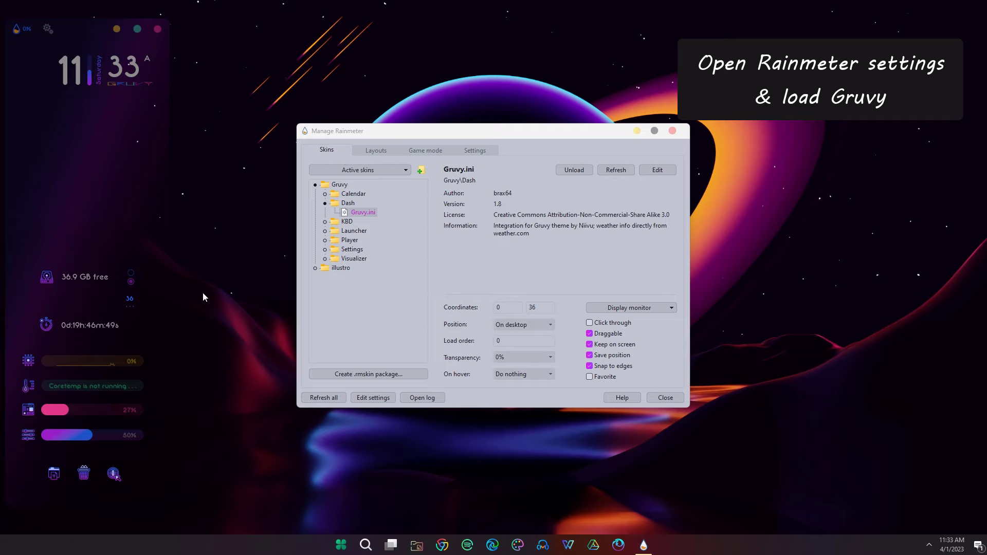
Load Visualizer.ini from Gruvy's Visualizer folder with its position set to On desktop, and close Manage Rainmeter
left_click(325, 259)
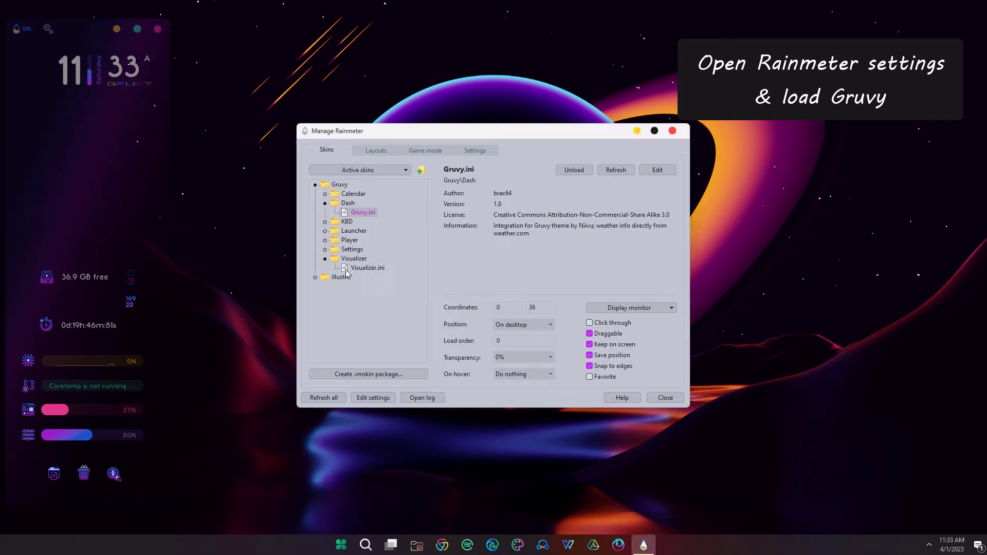
left_click(378, 267)
left_click(582, 171)
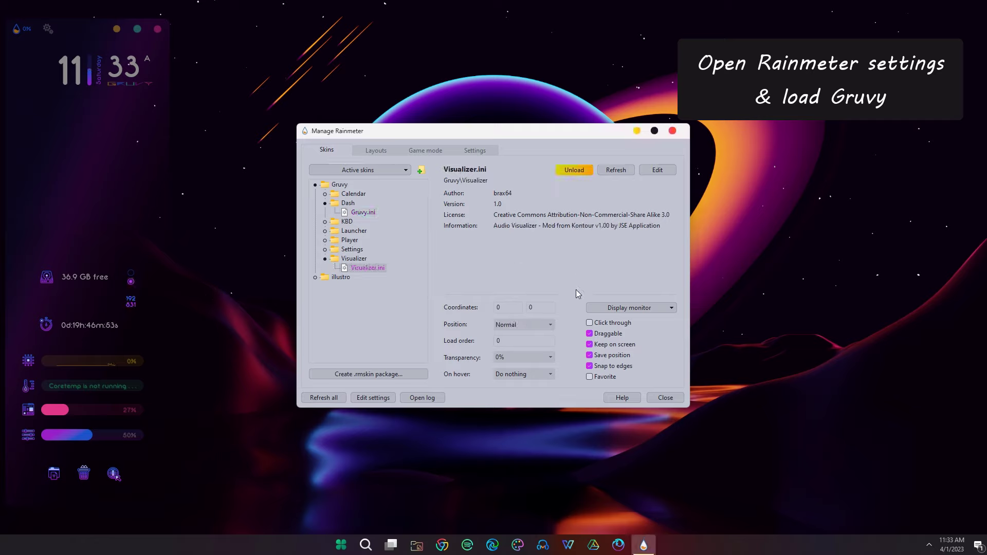
left_click(550, 325)
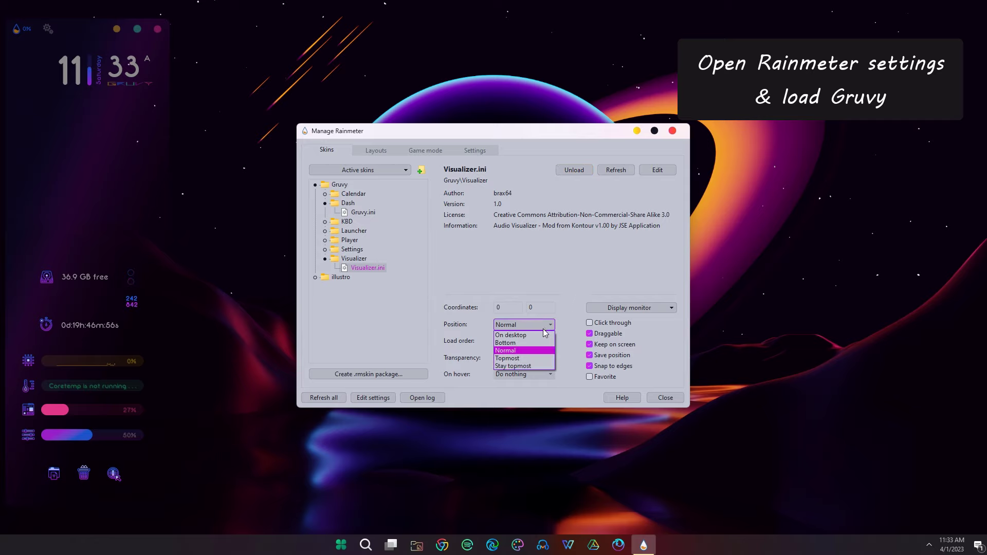
left_click(537, 337)
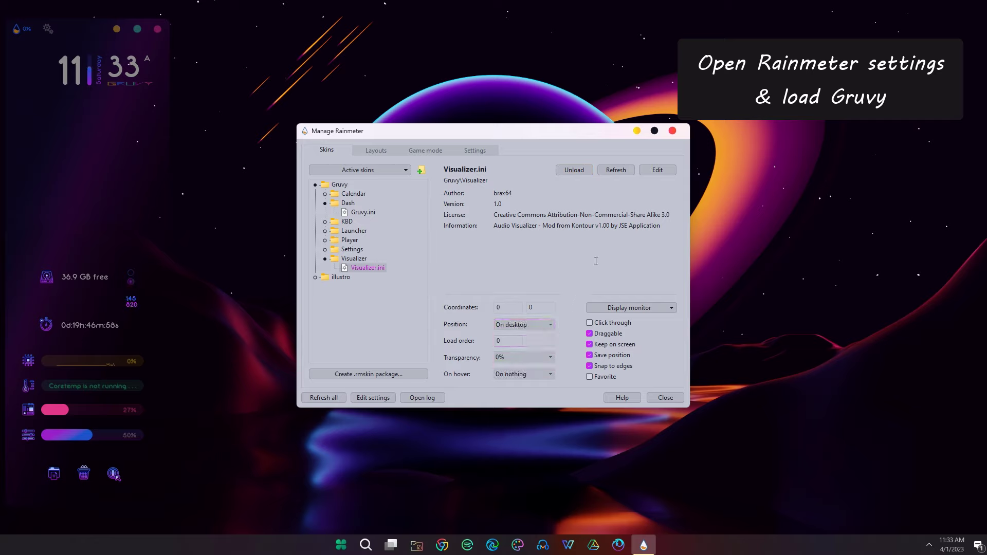
left_click(672, 131)
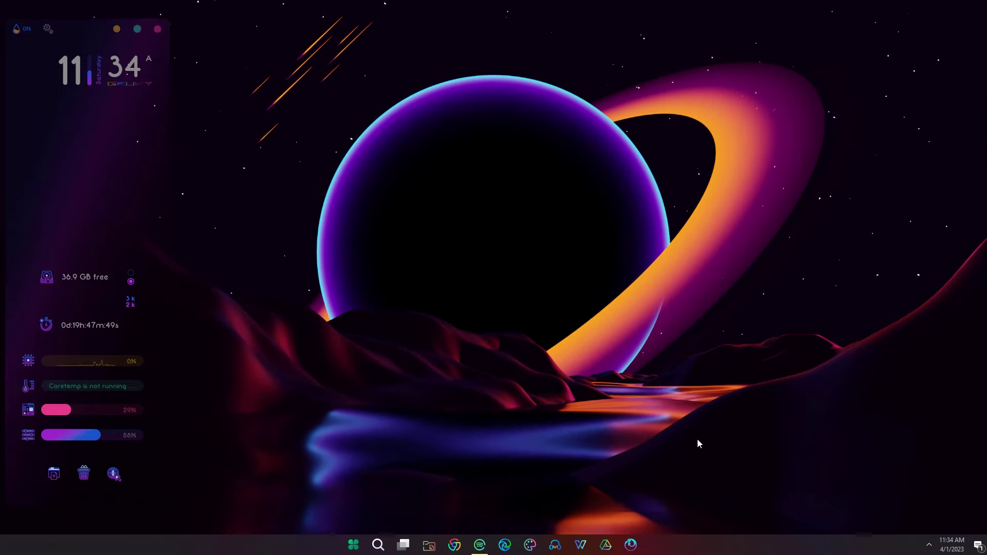
Play First Class in Spotify, minimize it, and move the visualizer skin into the empty area below the Gruvy dash clock
left_click(478, 546)
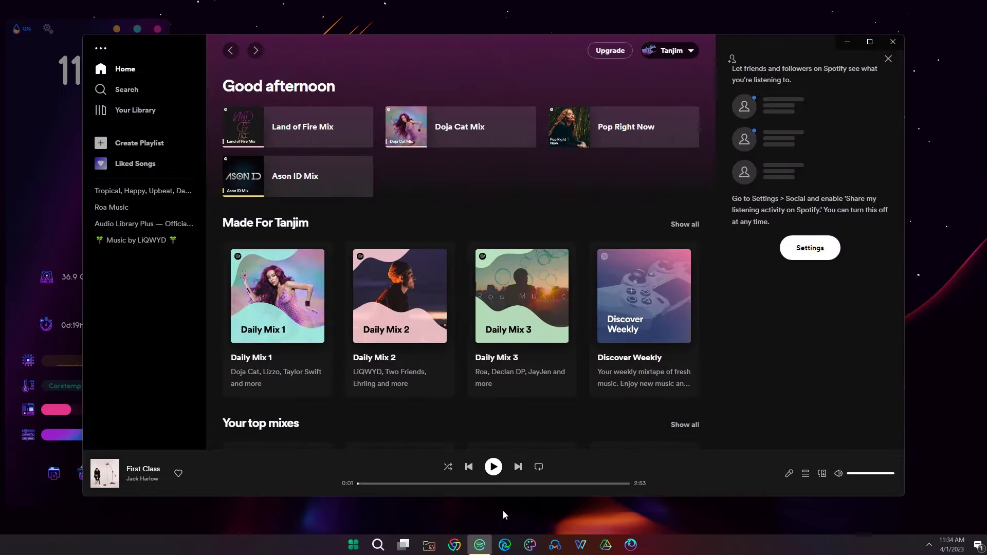
left_click(495, 468)
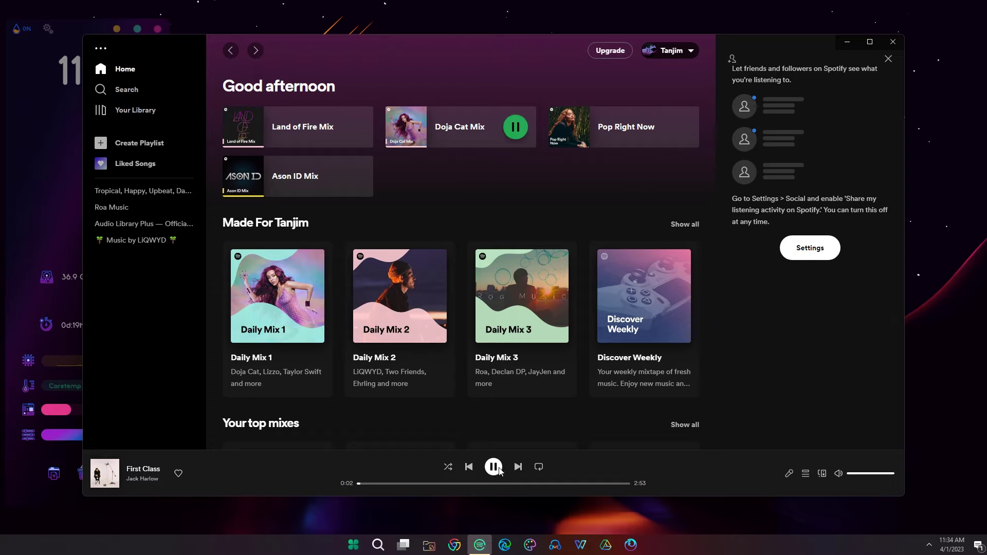
left_click(844, 43)
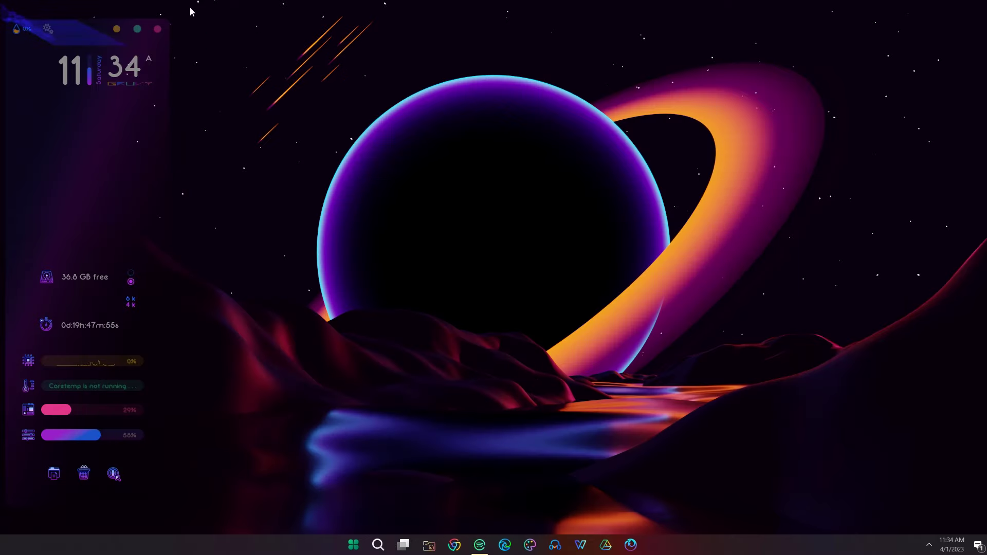
left_click_drag(14, 16, 32, 164)
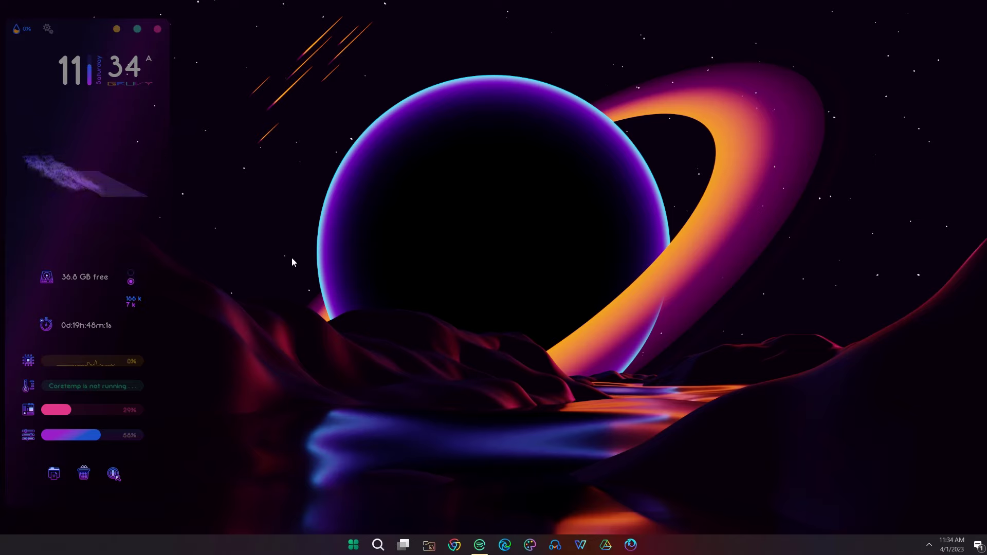